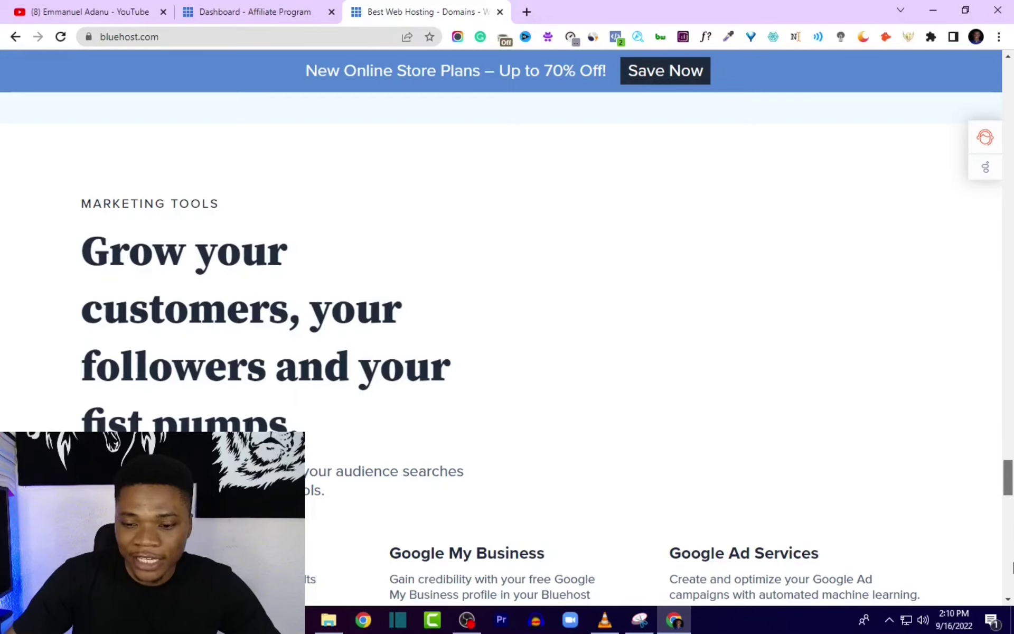
Open the Affiliates page from the Programs links in the Bluehost homepage footer
scroll(507, 348, "down", 20)
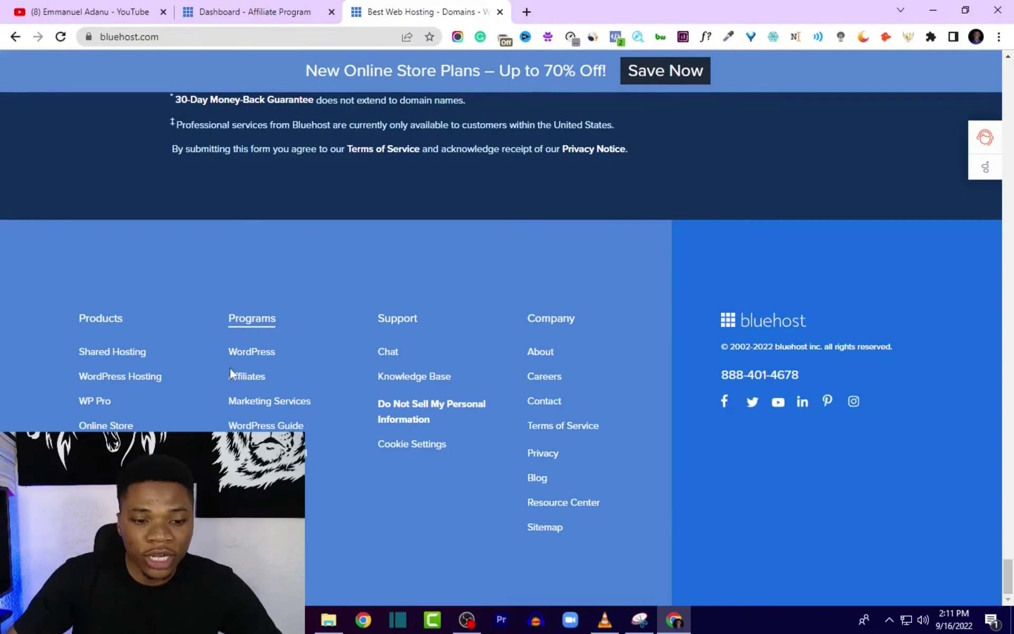
left_click(241, 378)
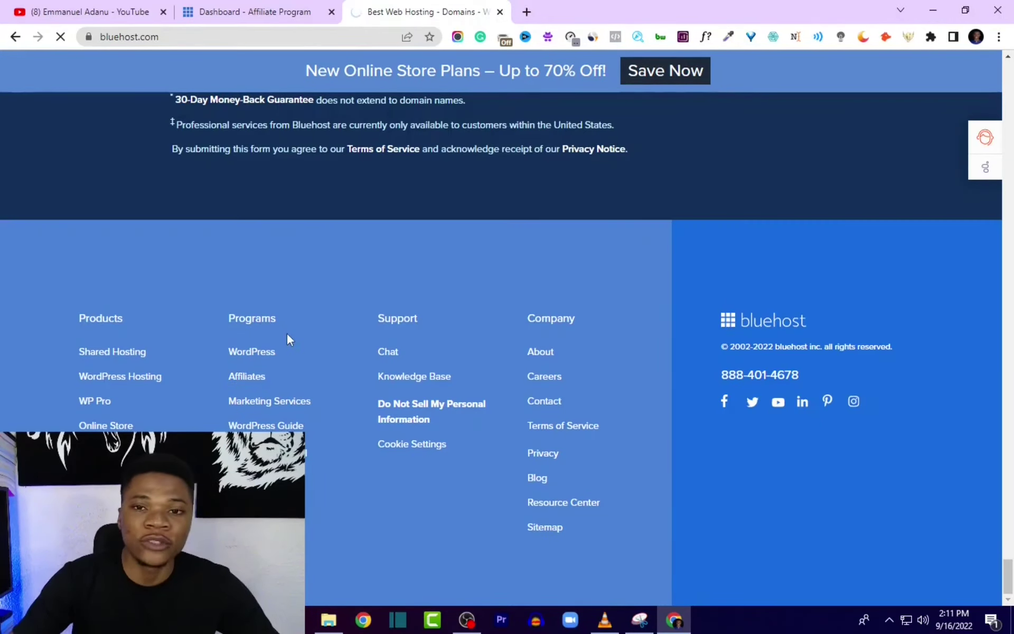
Copy the affiliate tracking link from the links page of the Bluehost partner dashboard
left_click(253, 11)
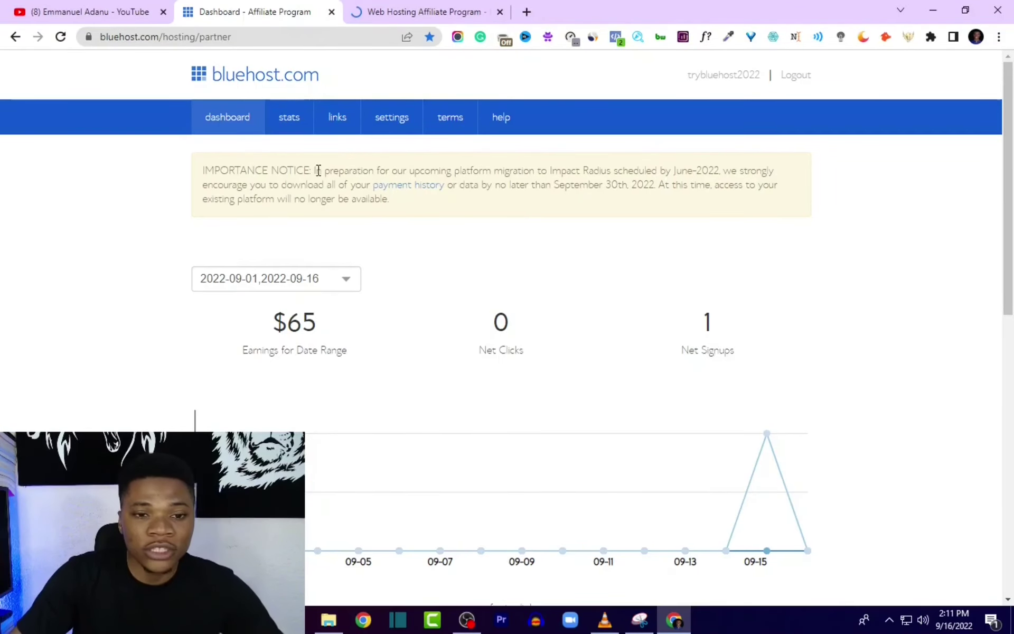
left_click(334, 126)
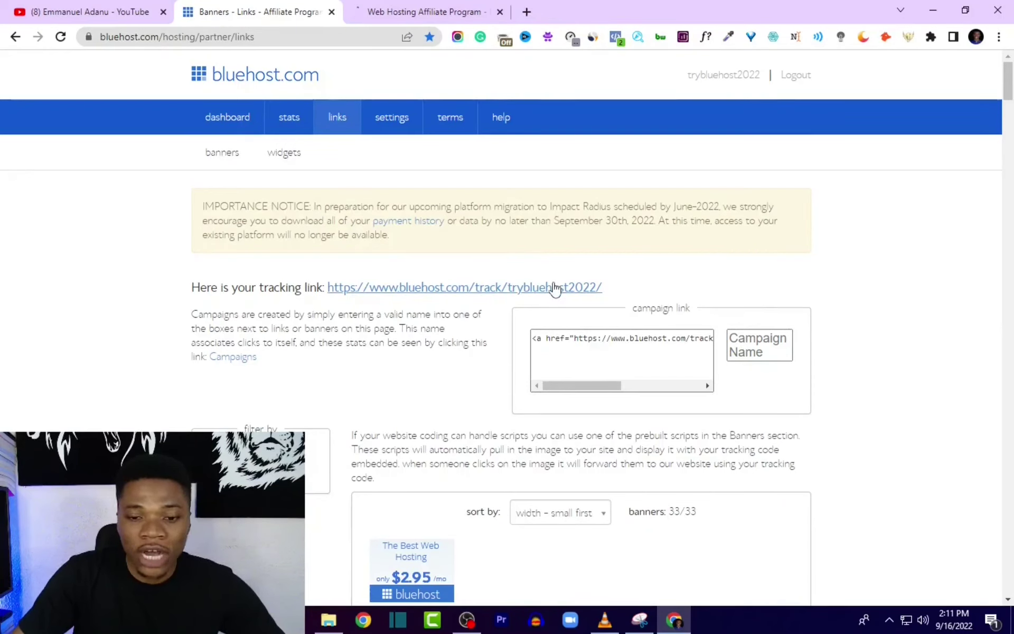
right_click(524, 287)
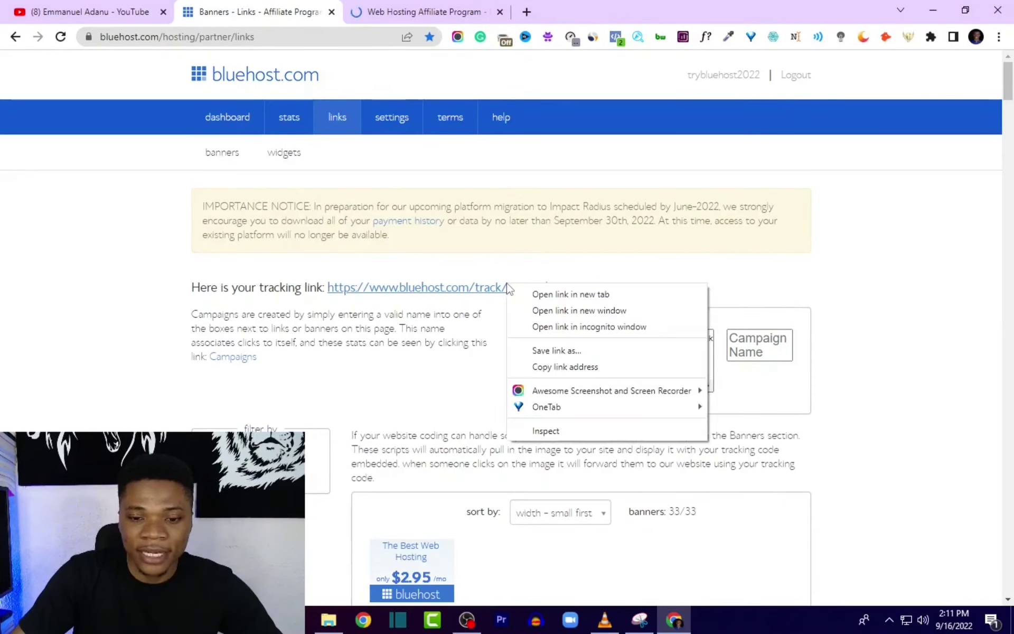
left_click(565, 364)
right_click(569, 289)
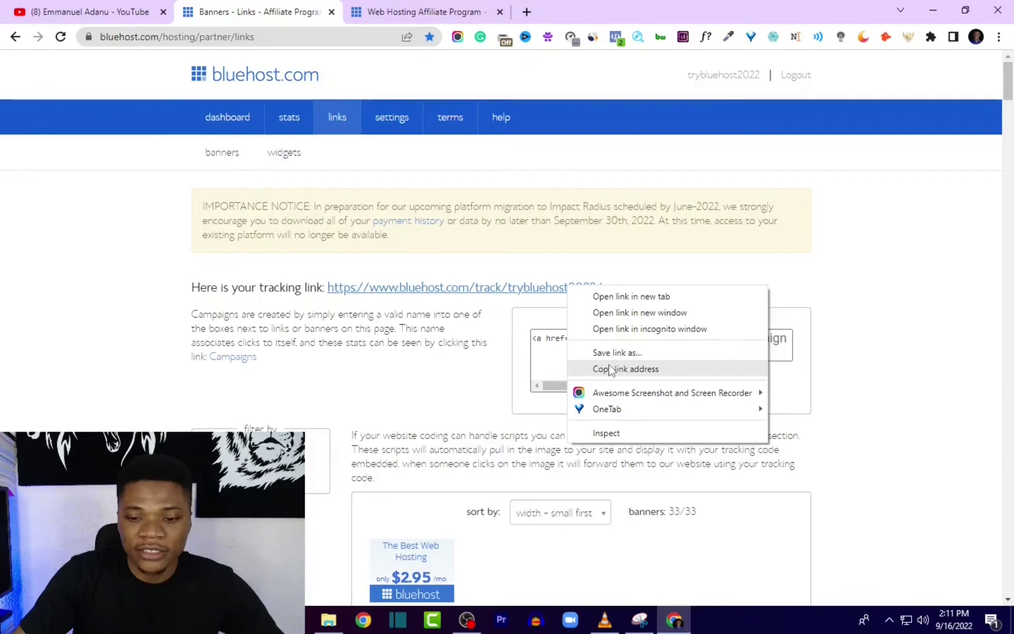
left_click(609, 368)
Load the copied Bluehost tracking link in a new browser tab
key("ctrl+t")
key("ctrl+v")
key("Return")
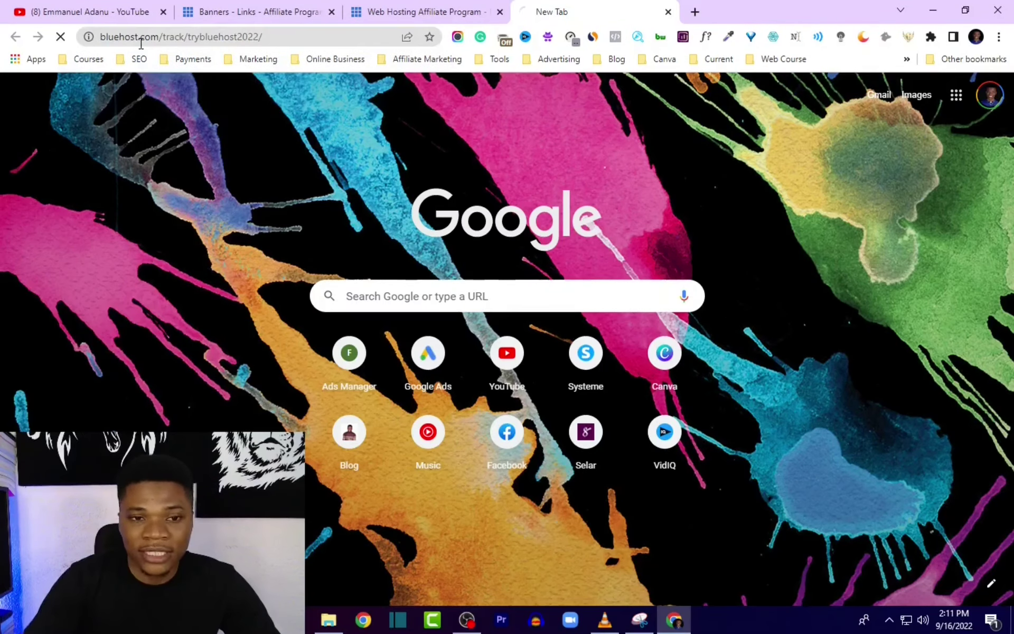
Look through the Bluehost landing page, including its hosting offer, testimonial, features and expert support sections
scroll(406, 222, "down", 4)
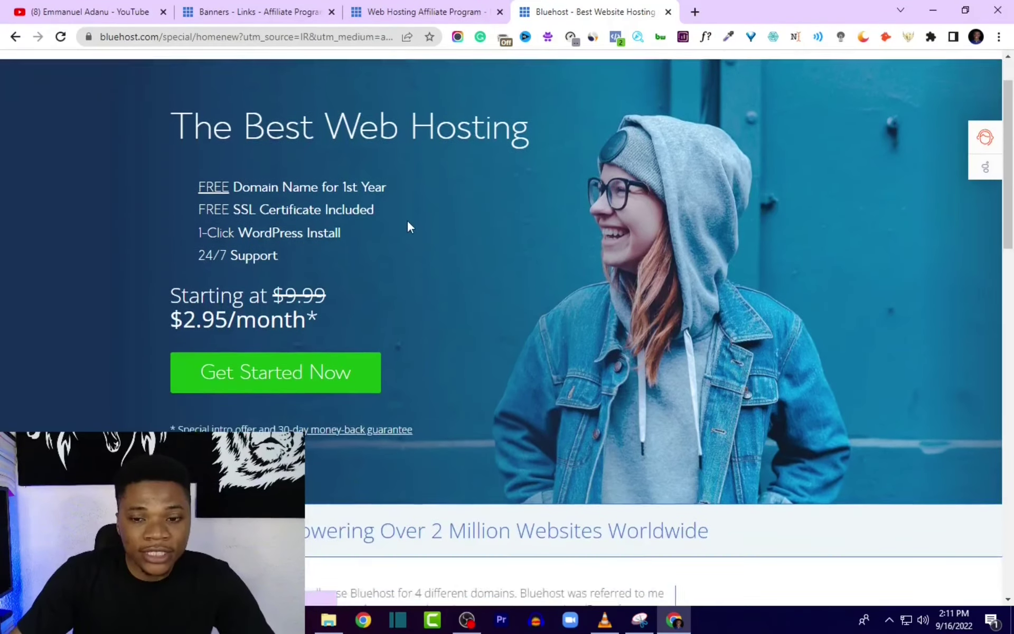
scroll(408, 238, "down", 7)
scroll(409, 237, "up", 11)
scroll(476, 243, "down", 1)
scroll(480, 244, "down", 6)
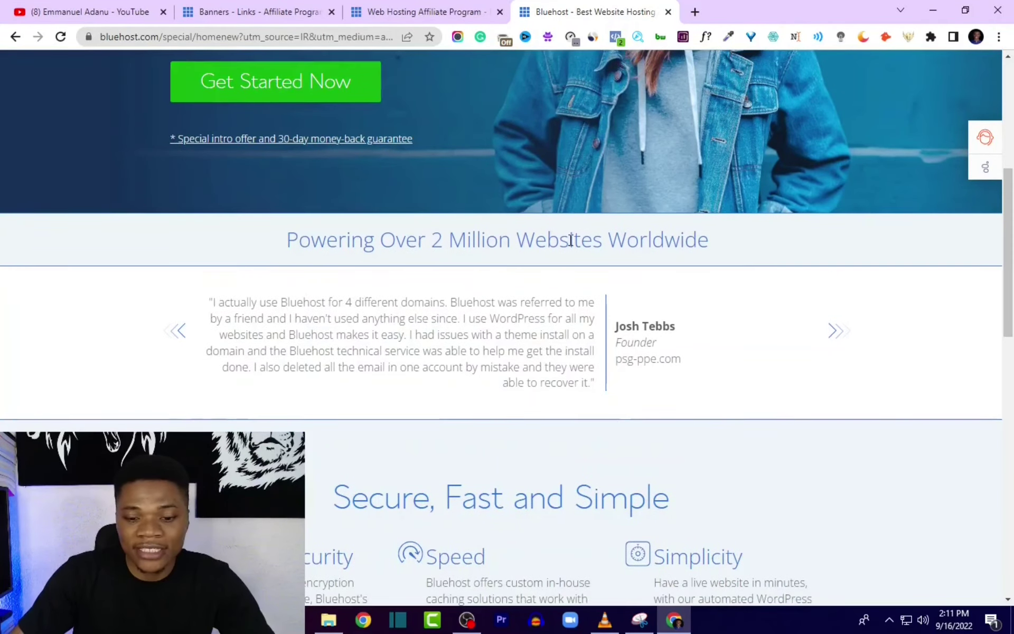
scroll(594, 227, "down", 7)
scroll(552, 263, "down", 9)
scroll(565, 312, "up", 13)
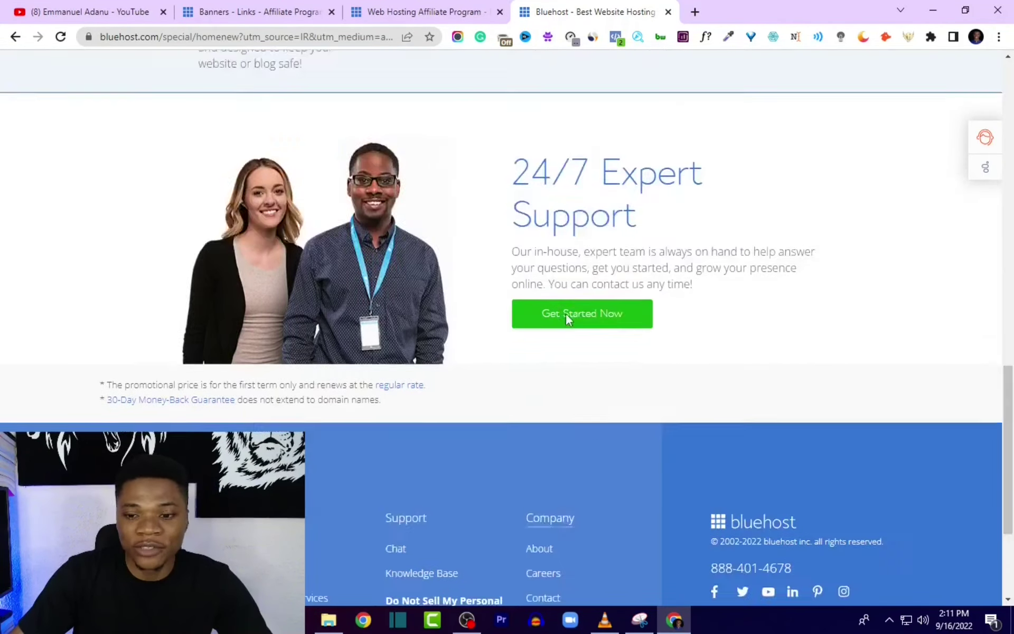
scroll(572, 310, "up", 8)
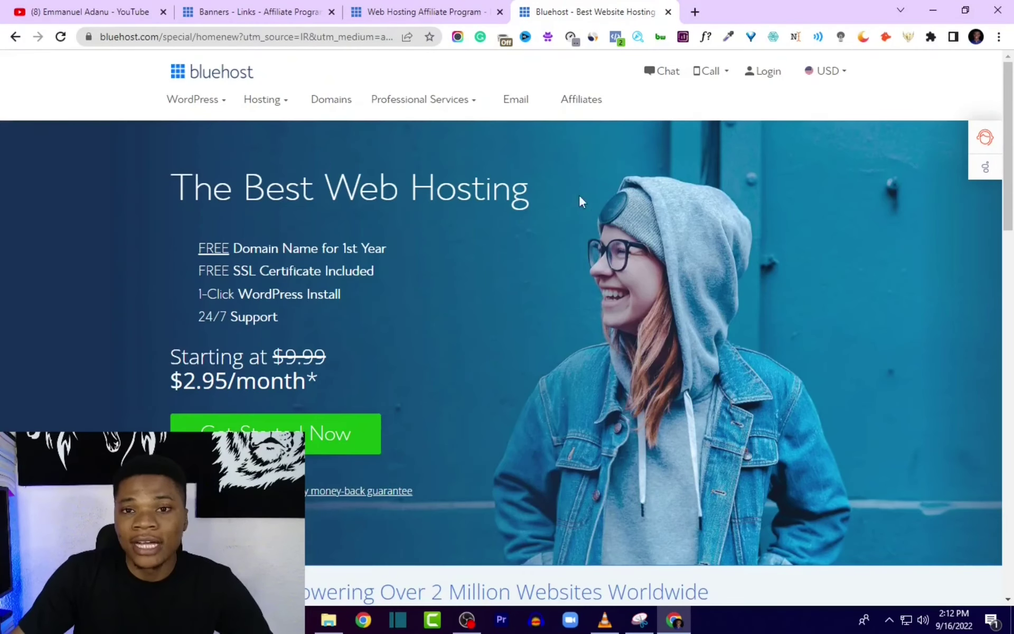
View the uploaded videos on the YouTube channel and return to the Bluehost affiliate links page
left_click(249, 11)
left_click(226, 119)
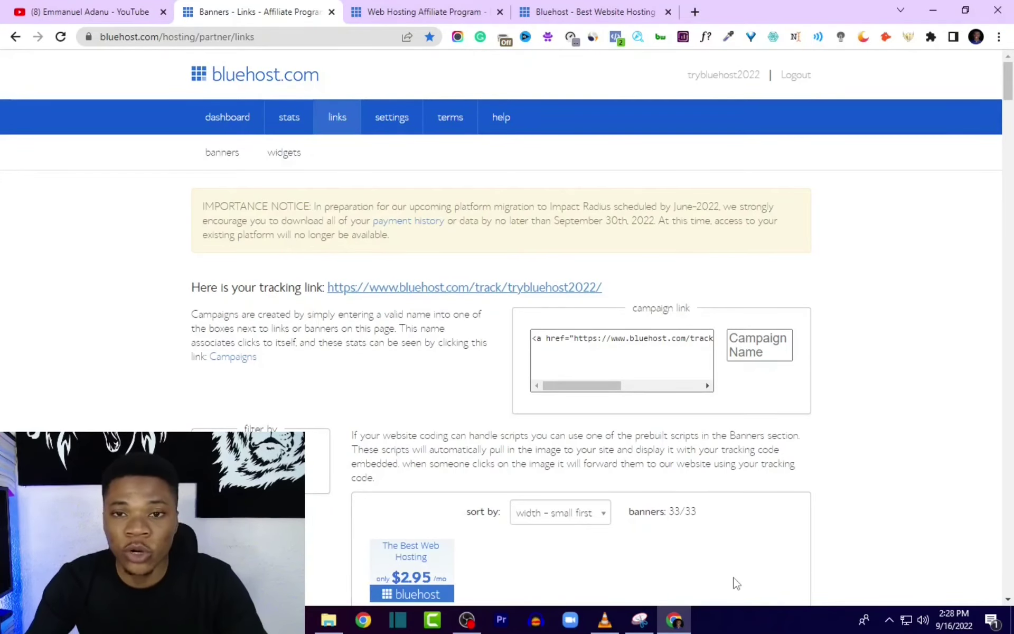
key("ctrl+shift+Tab")
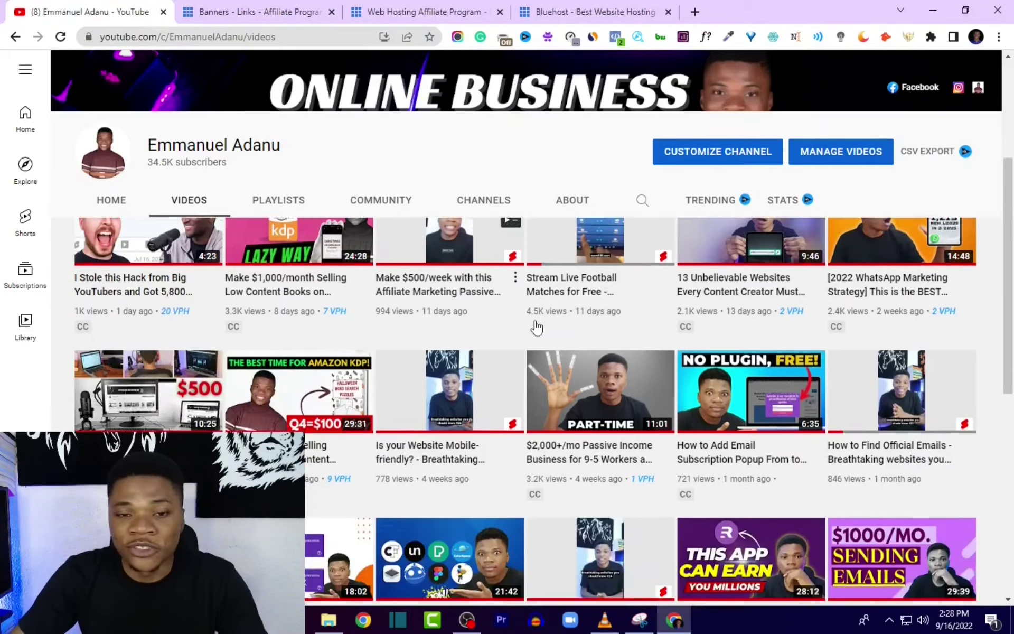
scroll(536, 327, "down", 2)
scroll(650, 330, "up", 5)
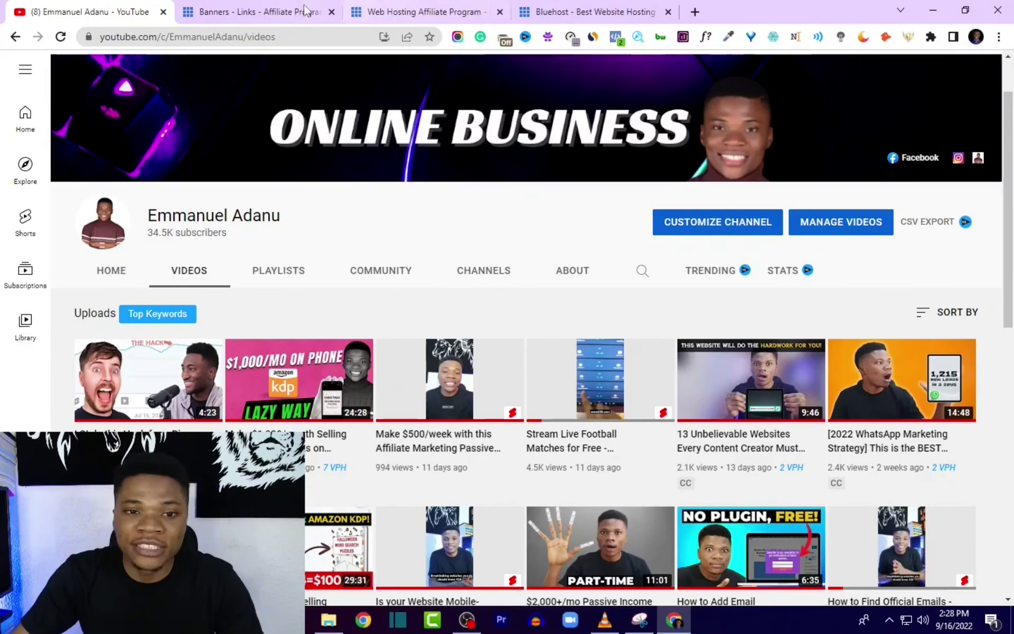
left_click(285, 12)
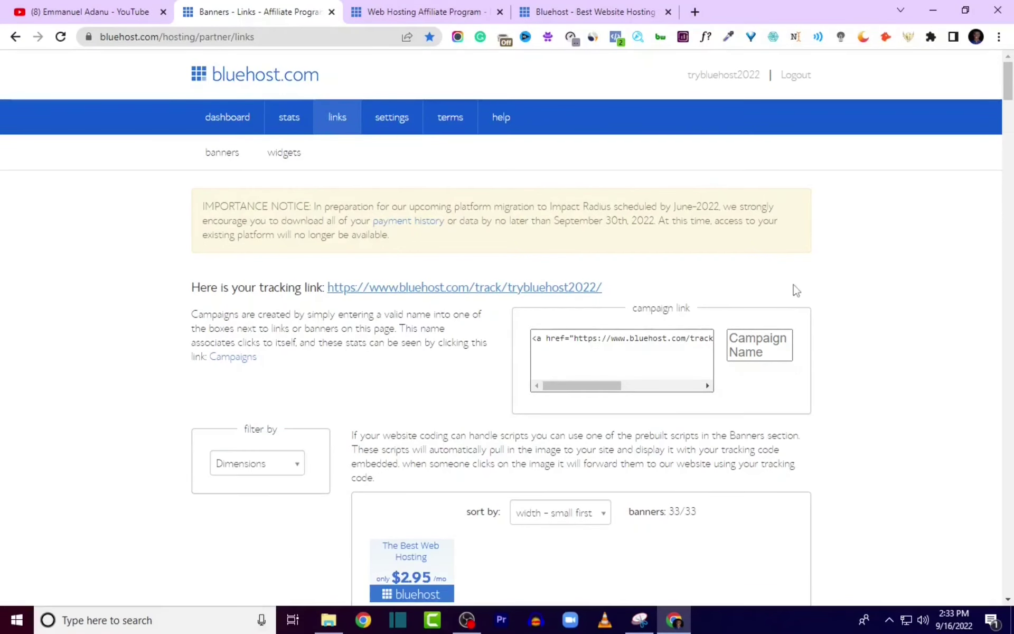
Open ads.google.com in a new browser tab
left_click(695, 12)
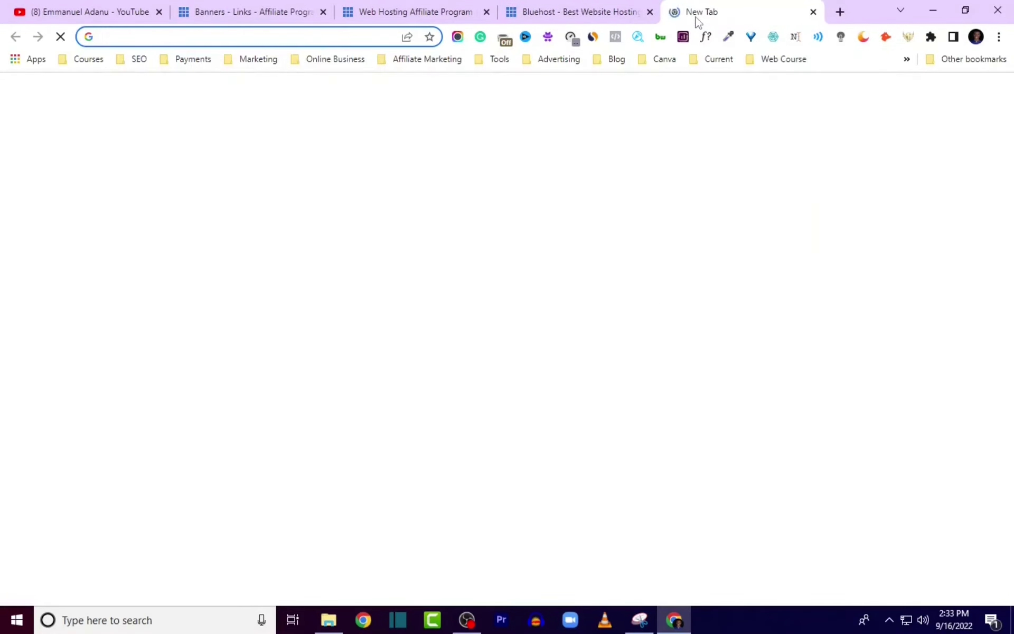
type("ads.google.com")
key("Return")
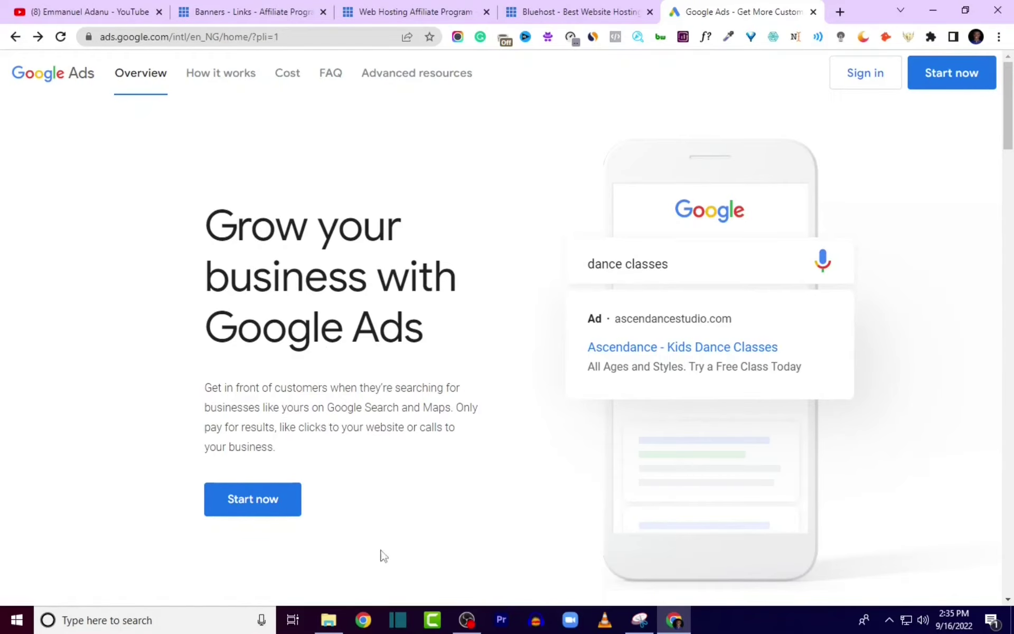
Find the Google Ads full course video among the YouTube channel's uploads
left_click(68, 11)
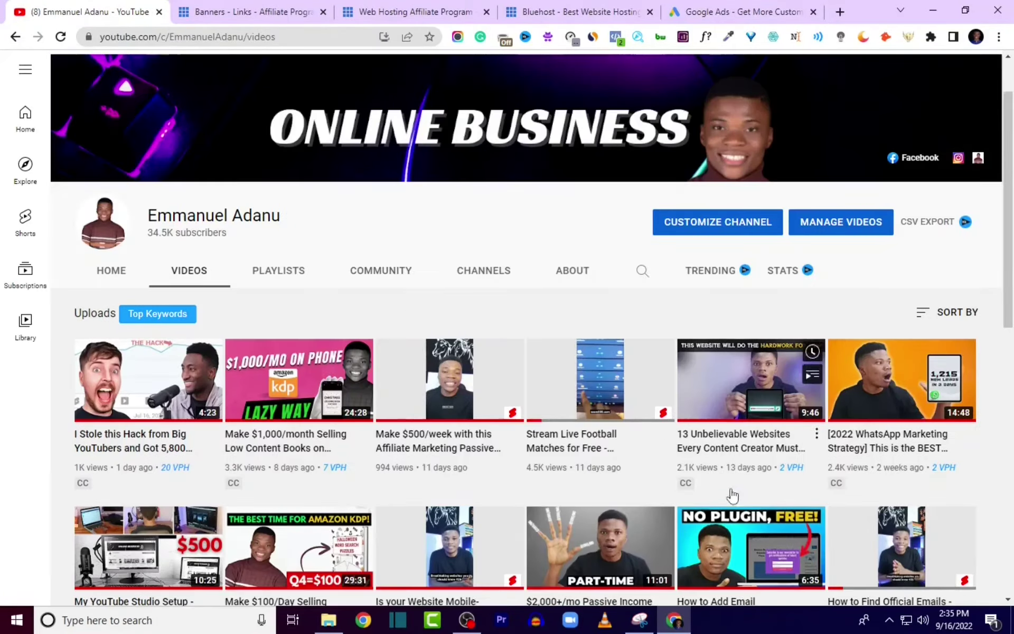
scroll(739, 486, "down", 5)
scroll(796, 482, "down", 6)
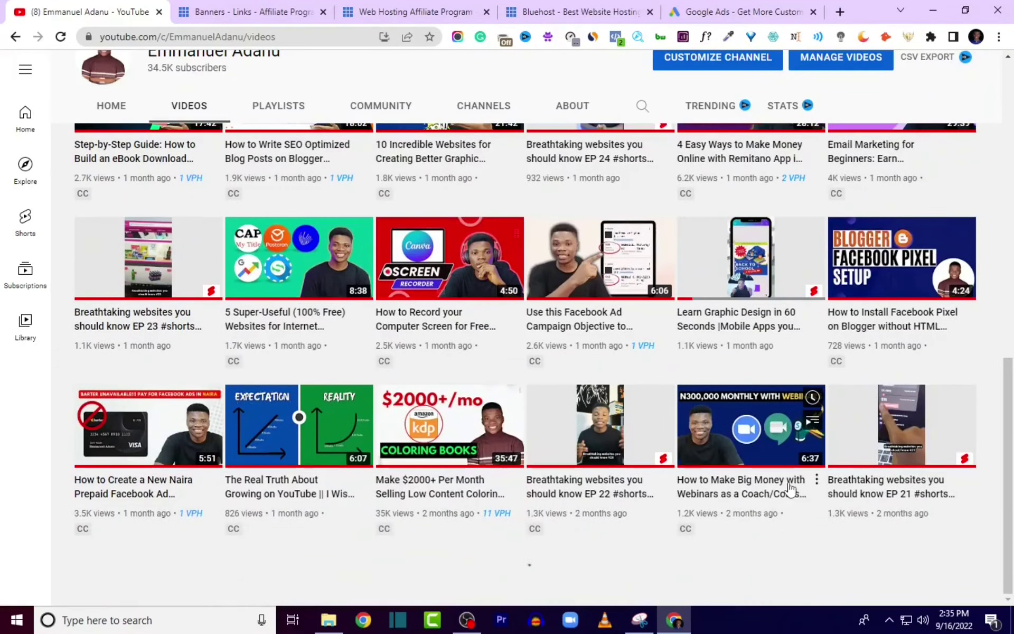
scroll(602, 483, "down", 4)
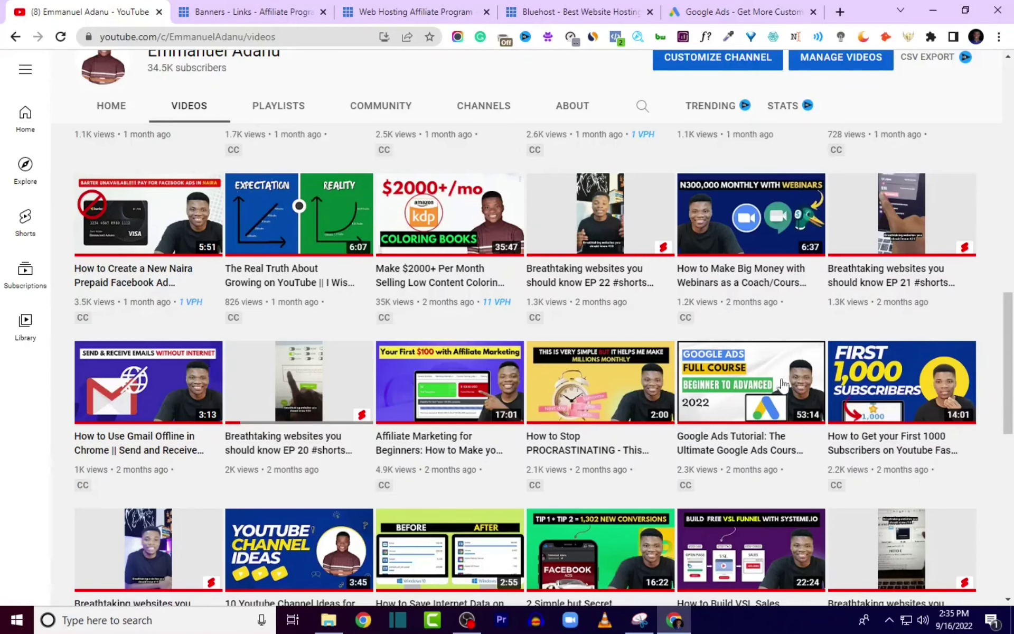
Start Google Ads from its homepage to reach the account overview, and briefly check the Bluehost affiliate links page
left_click(726, 12)
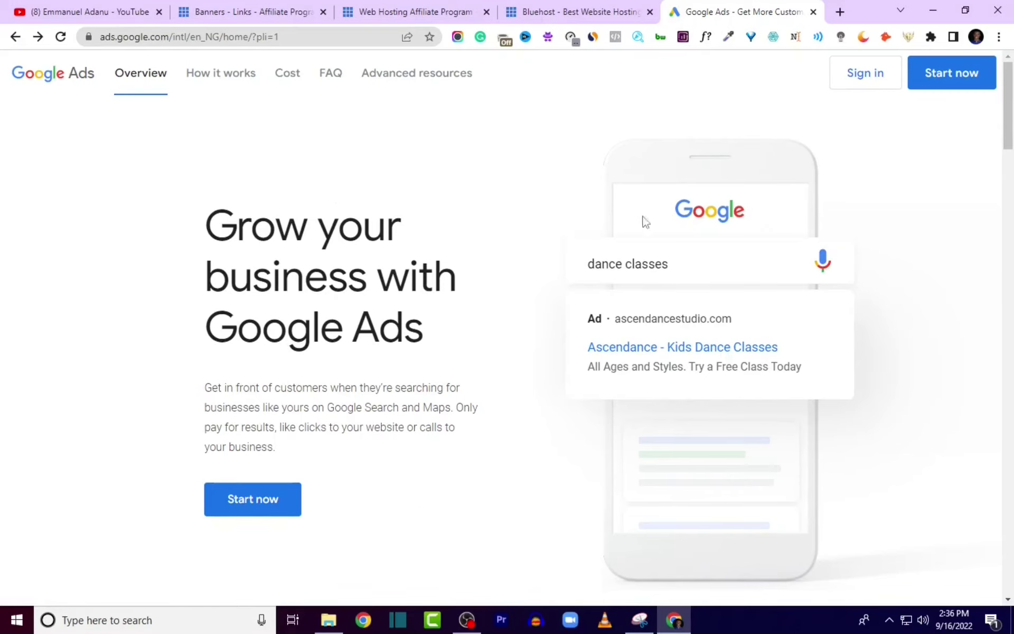
left_click(296, 512)
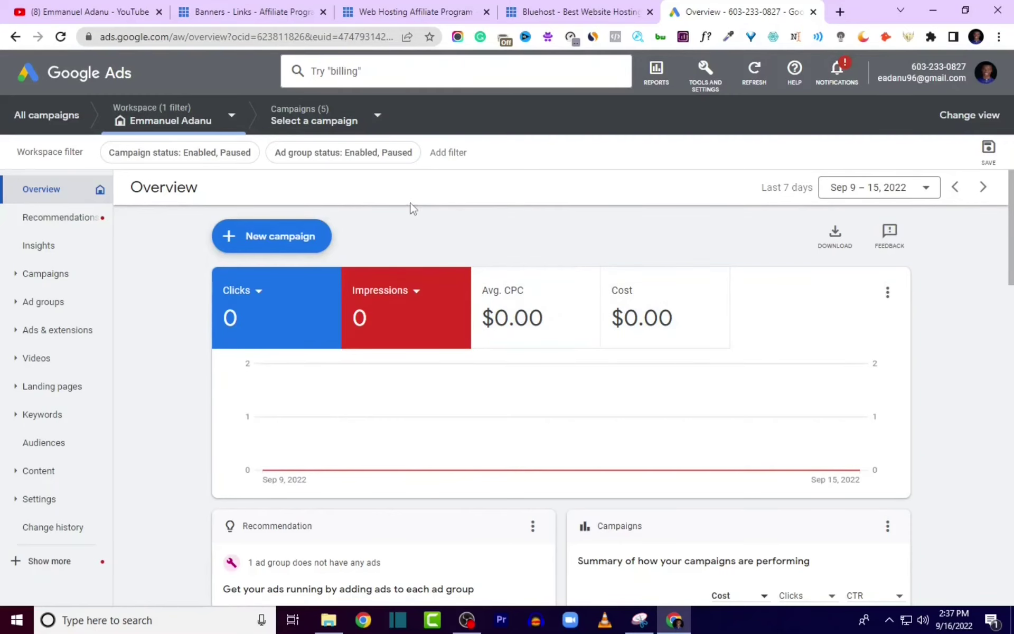
left_click(251, 12)
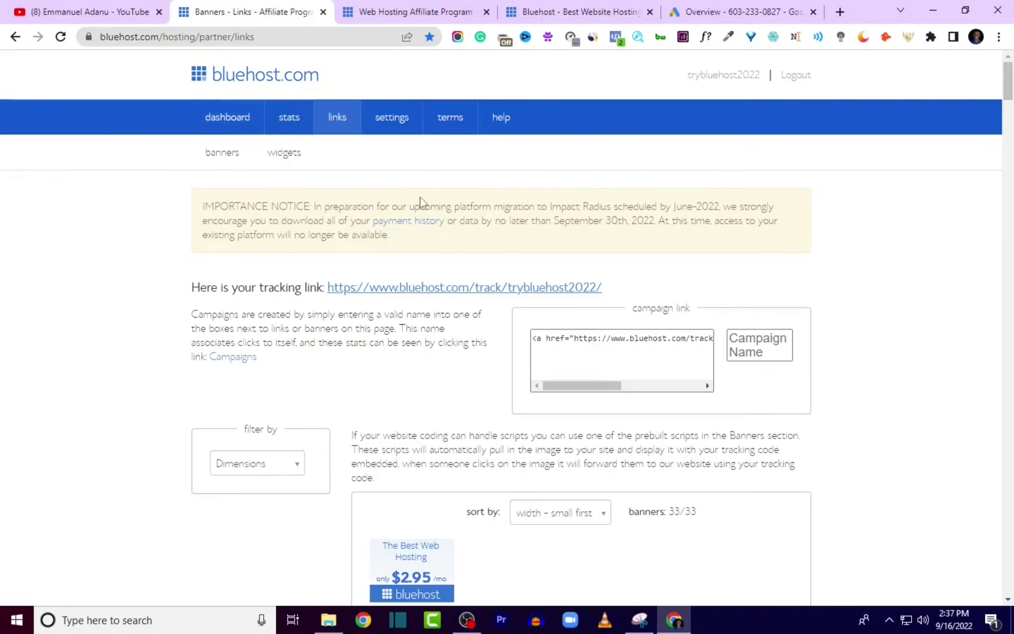
left_click(742, 11)
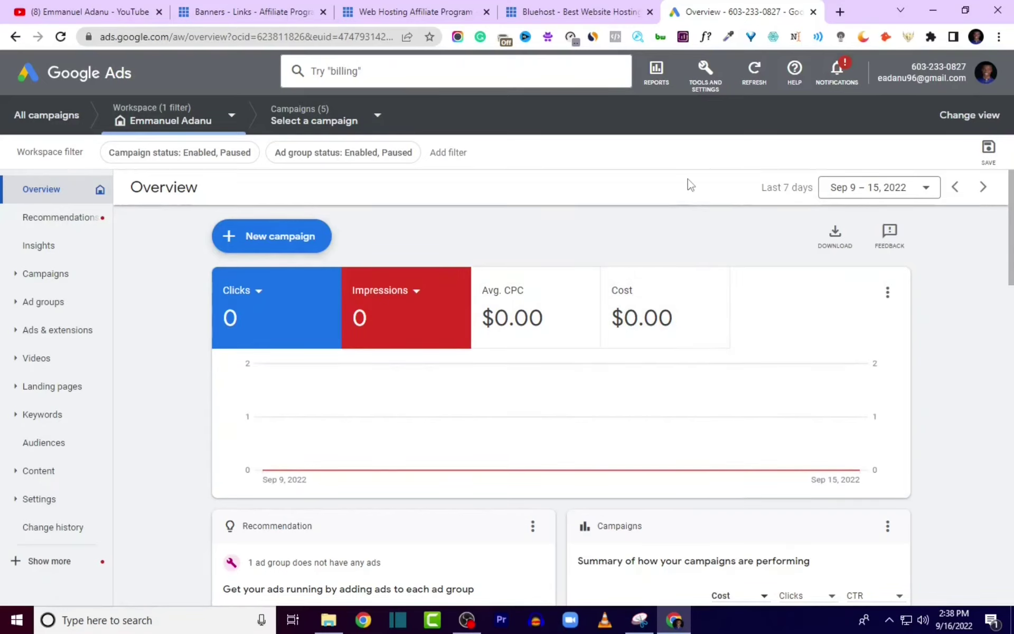
Open the Discover new keywords form in the Google Ads Keyword Planner
left_click(713, 75)
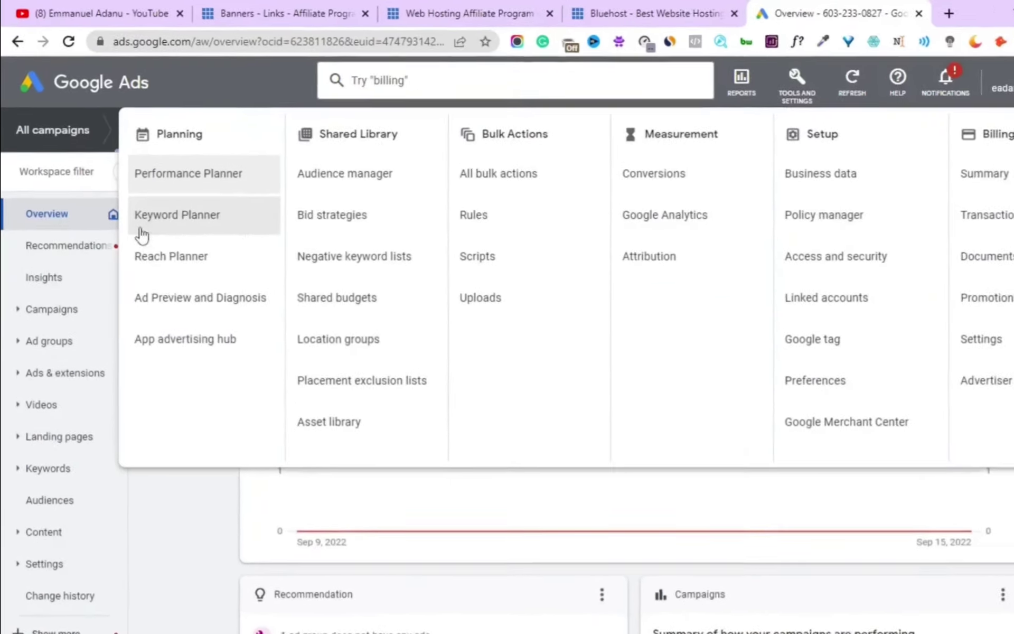
left_click(216, 232)
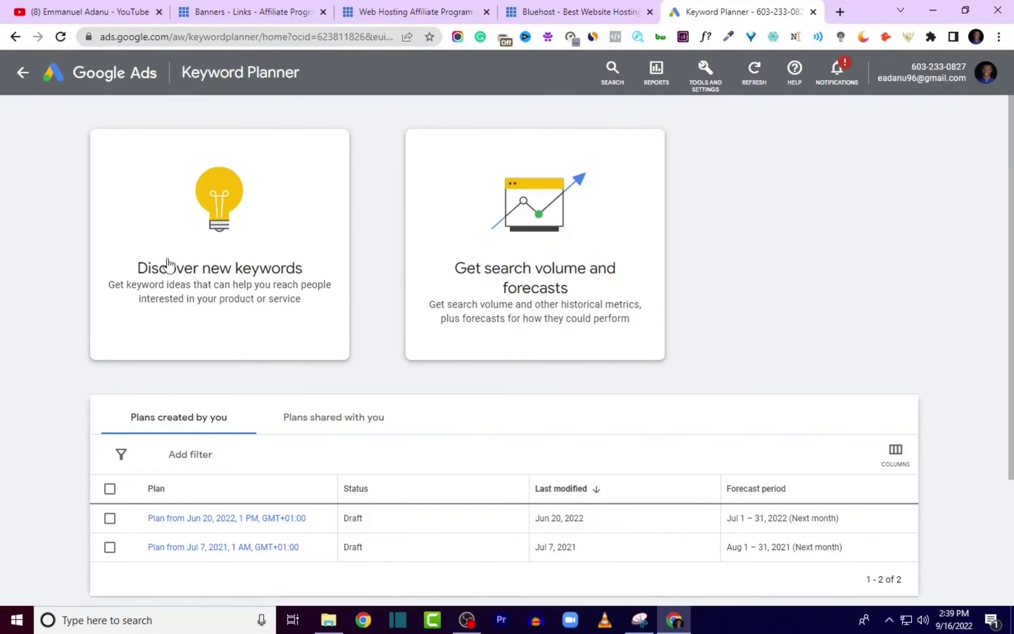
left_click(168, 264)
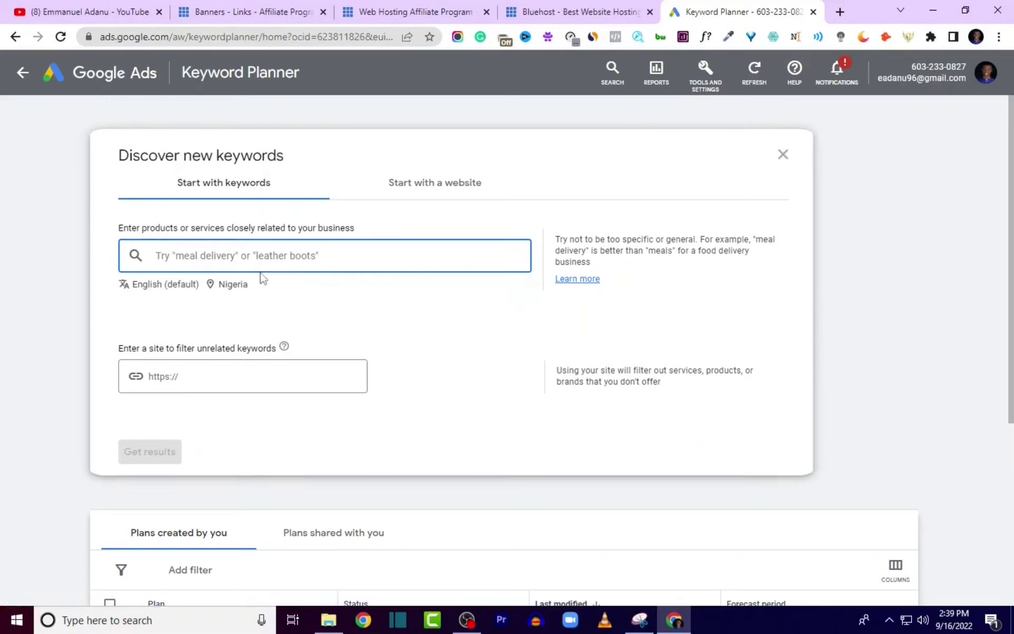
Remove Nigeria from the targeted locations and save, so the keyword search covers all locations
left_click(231, 294)
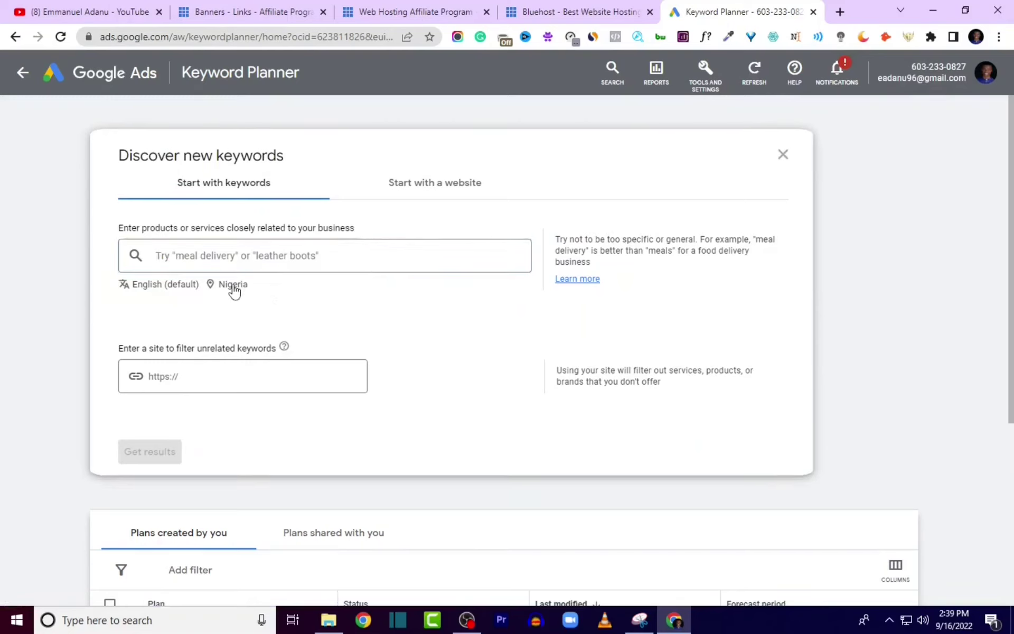
left_click(234, 290)
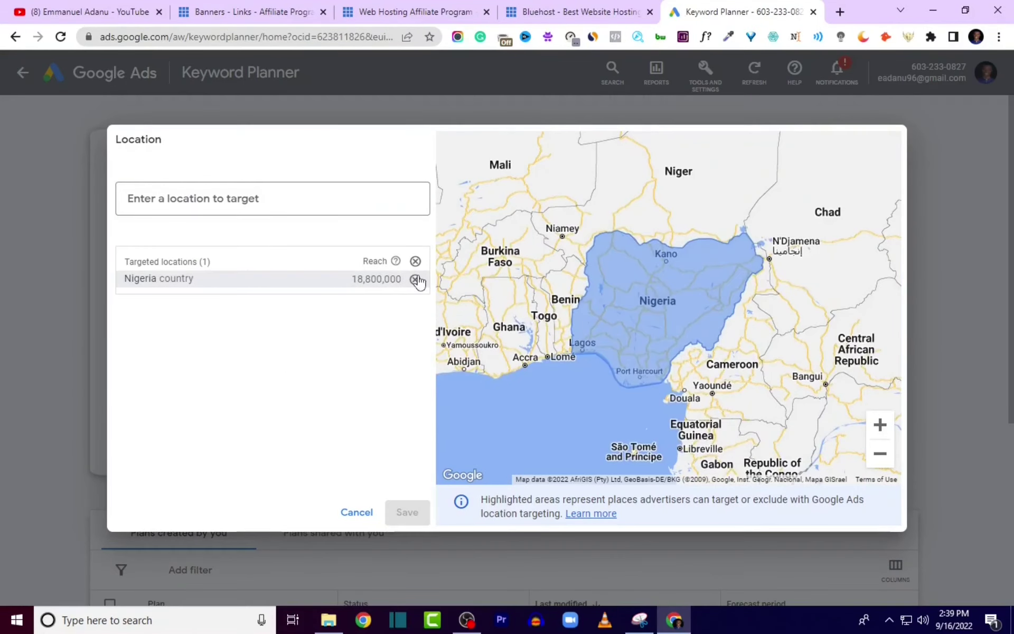
left_click(416, 280)
left_click(418, 513)
left_click(389, 320)
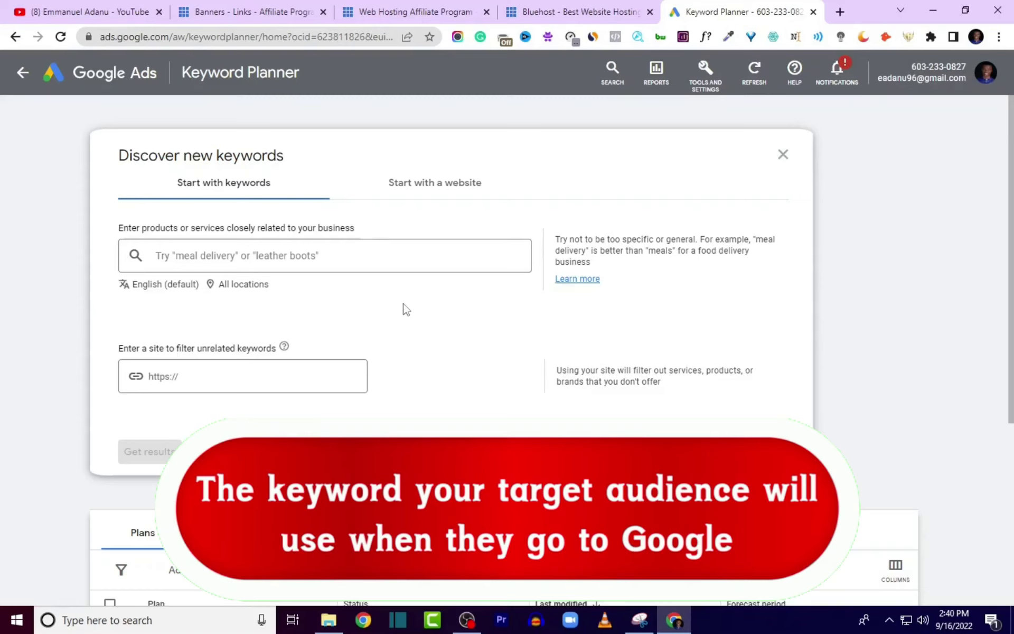
Get keyword results for "Bluehost Signup"
left_click(298, 256)
type("Blu")
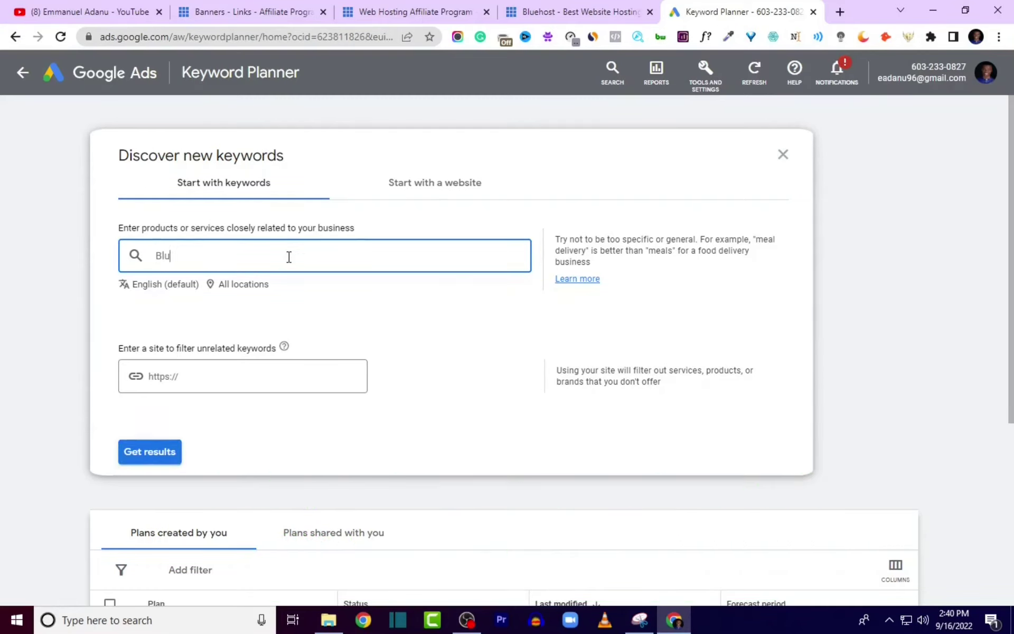
type("ehost Signup")
left_click(153, 456)
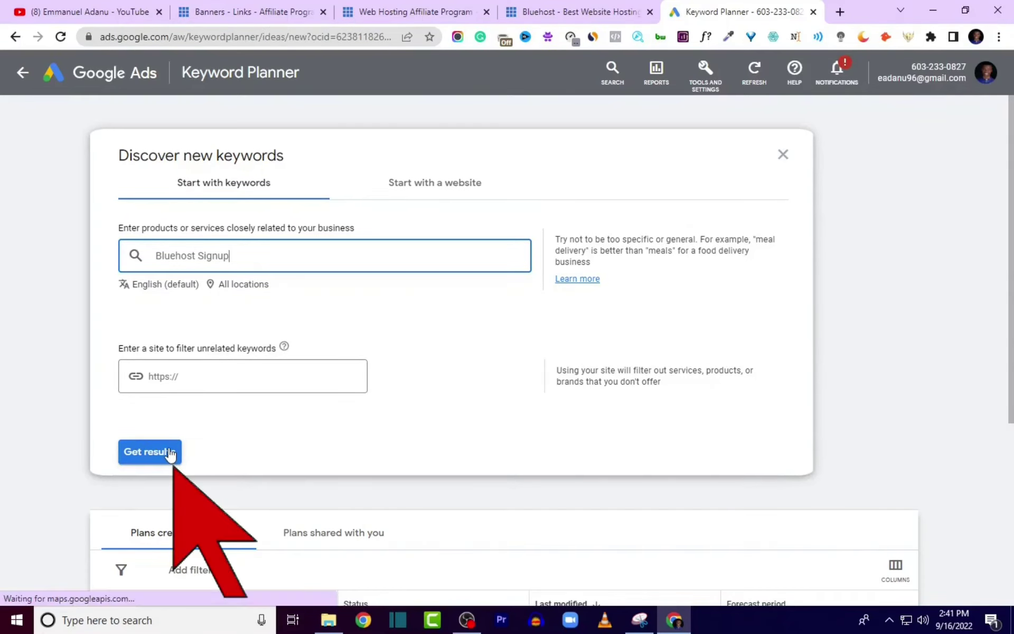
Add the suggested keyword "namecheap signup" to the search and get the updated keyword results
left_click(986, 232)
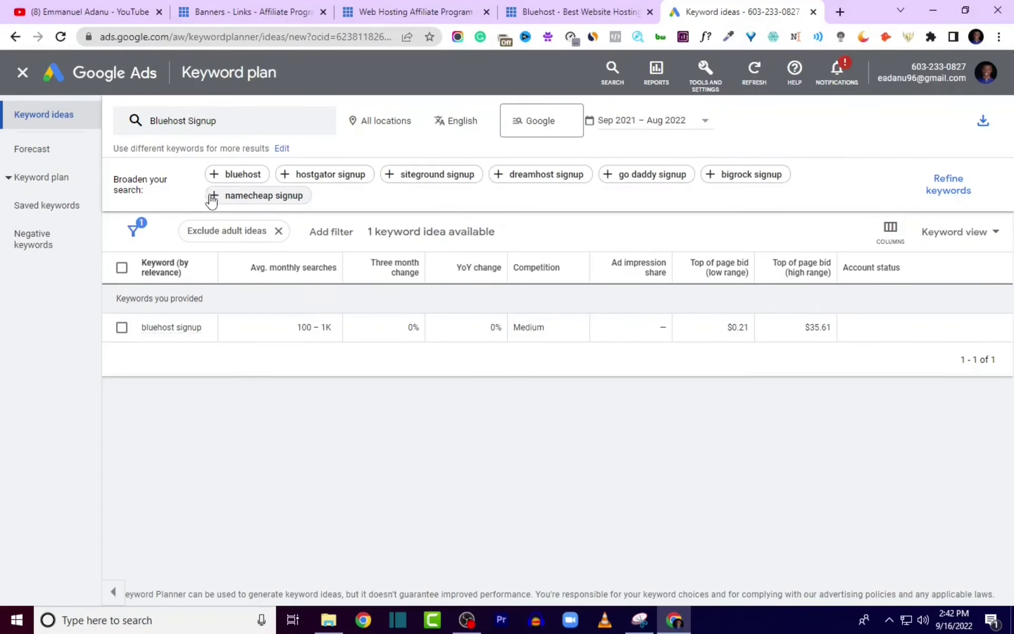
left_click(213, 197)
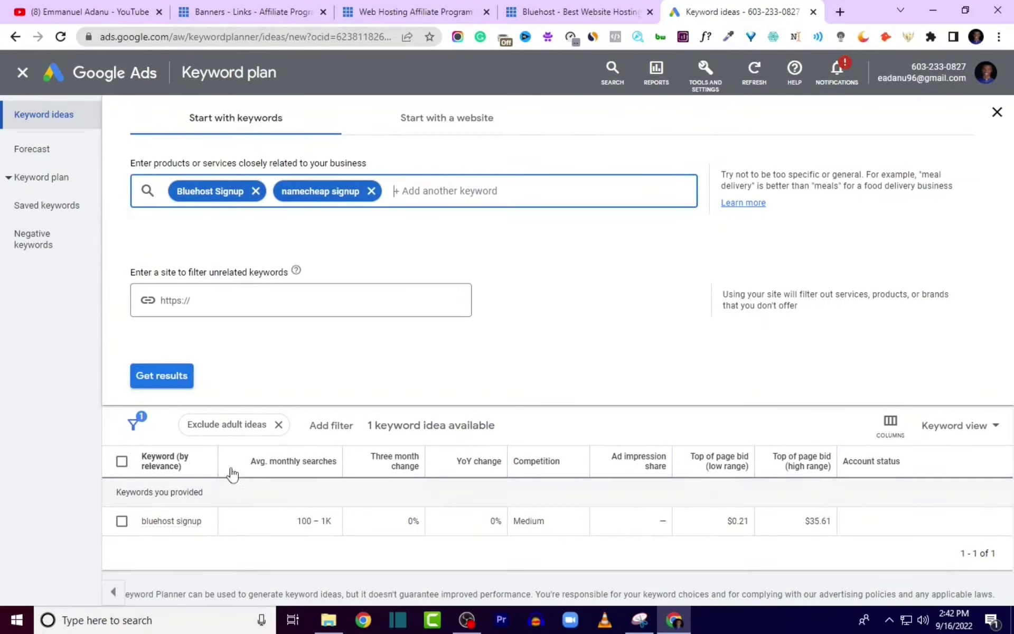
left_click(157, 374)
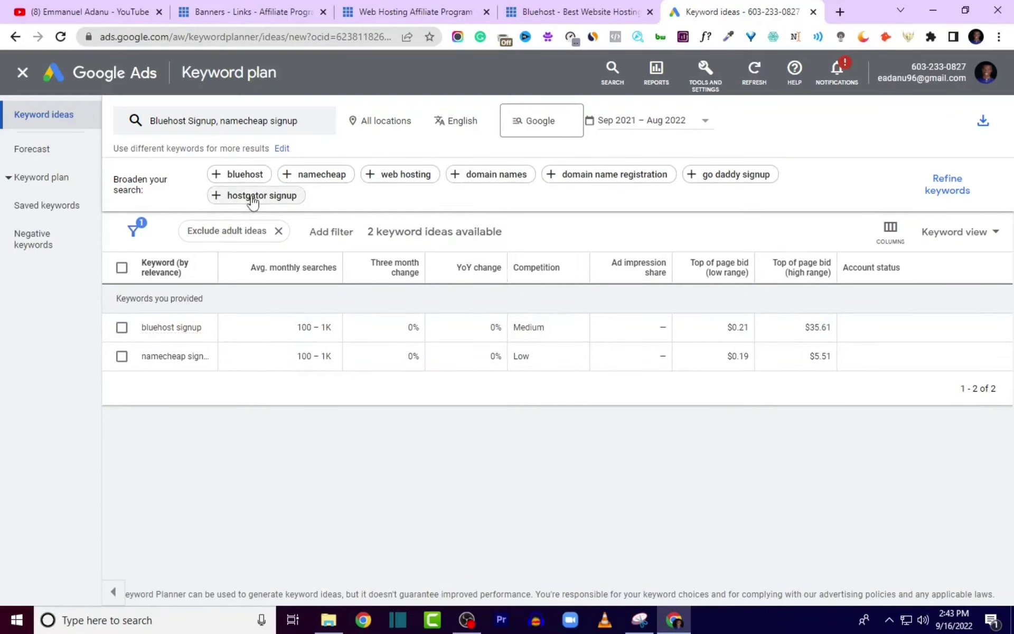
Add the suggested keywords "hostgator signup" and "go daddy signup" to the search and get the updated keyword results
left_click(216, 200)
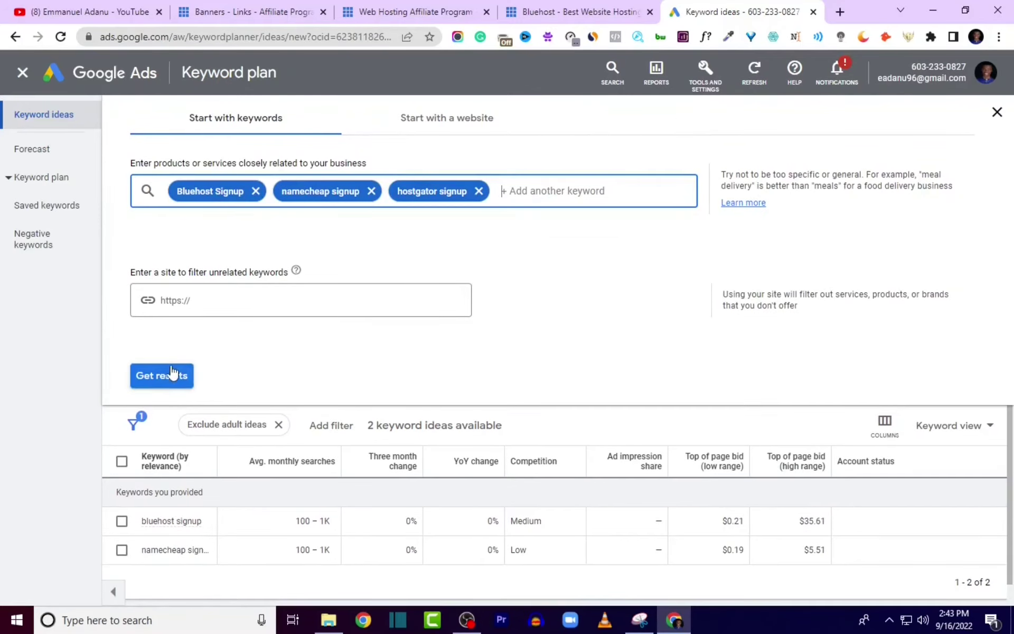
left_click(172, 373)
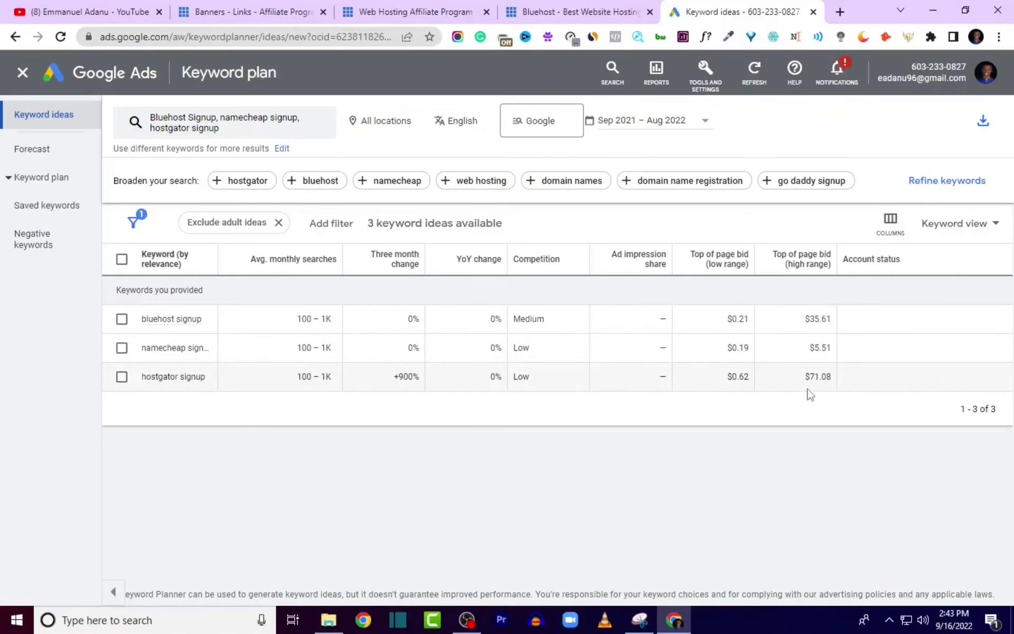
left_click(762, 185)
left_click(173, 411)
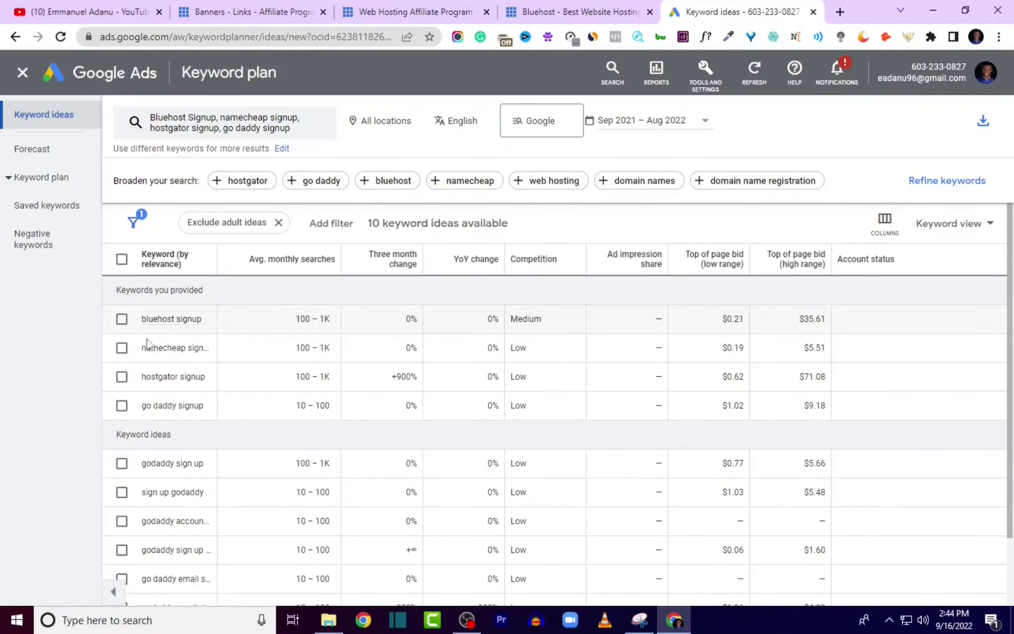
Select the keywords "bluehost signup", "namecheap signup" and "go daddy signup" in the results and copy them
left_click(121, 319)
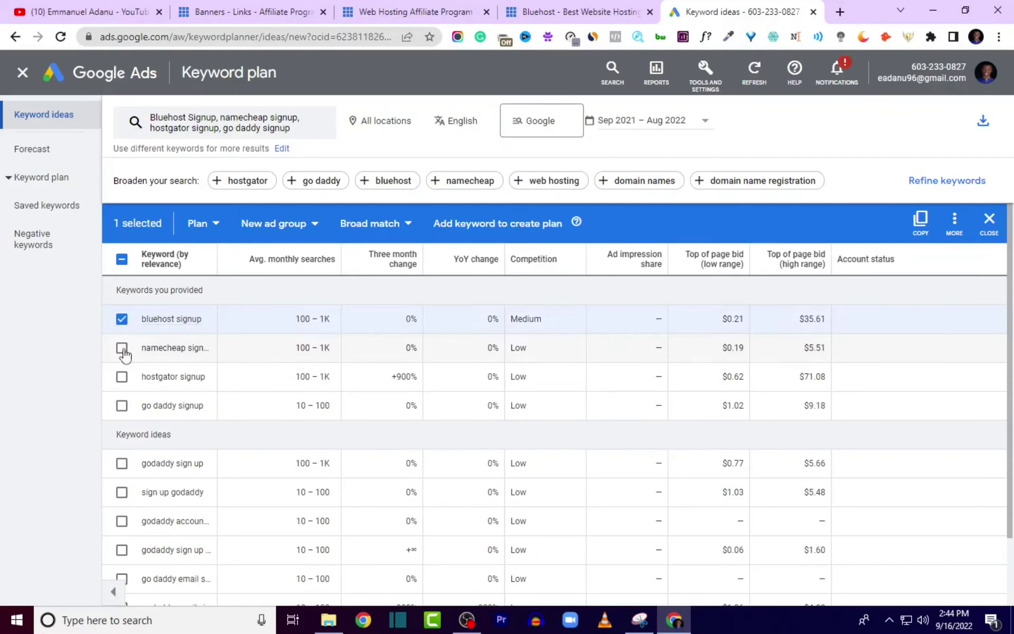
left_click(122, 349)
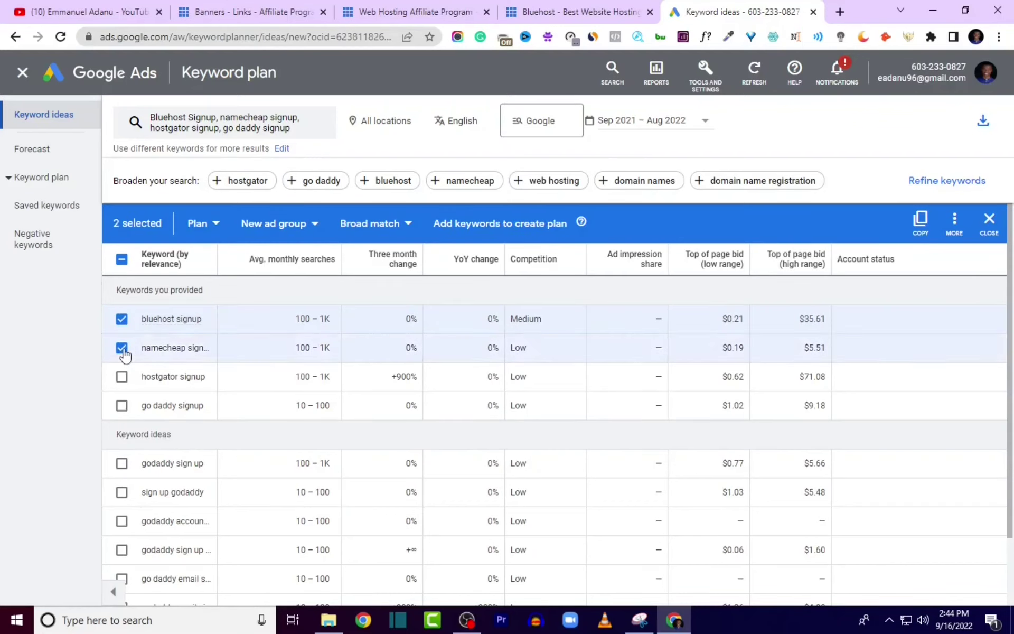
left_click(122, 406)
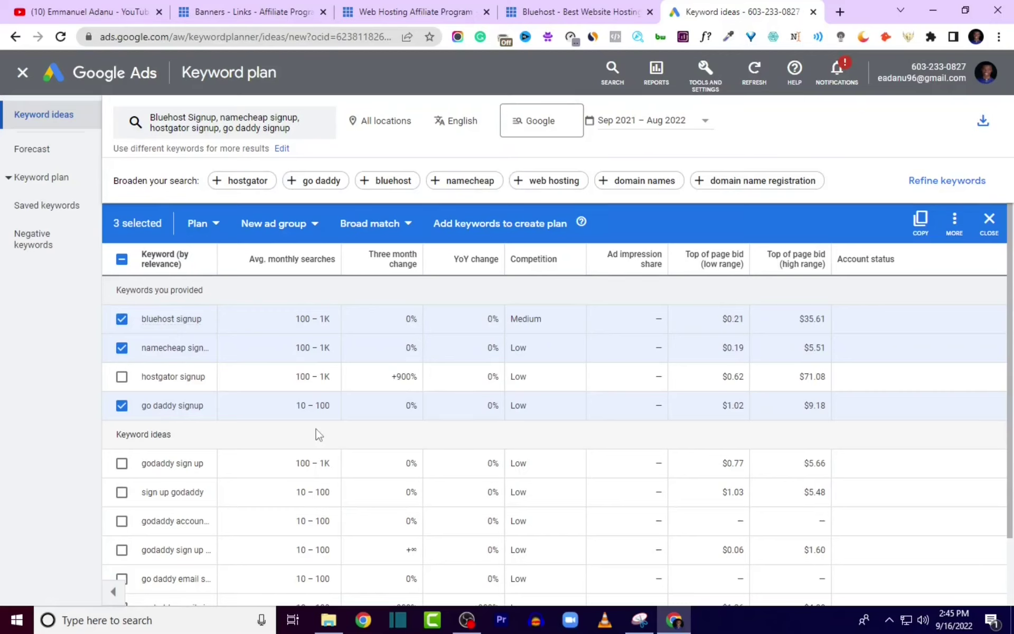
left_click(920, 224)
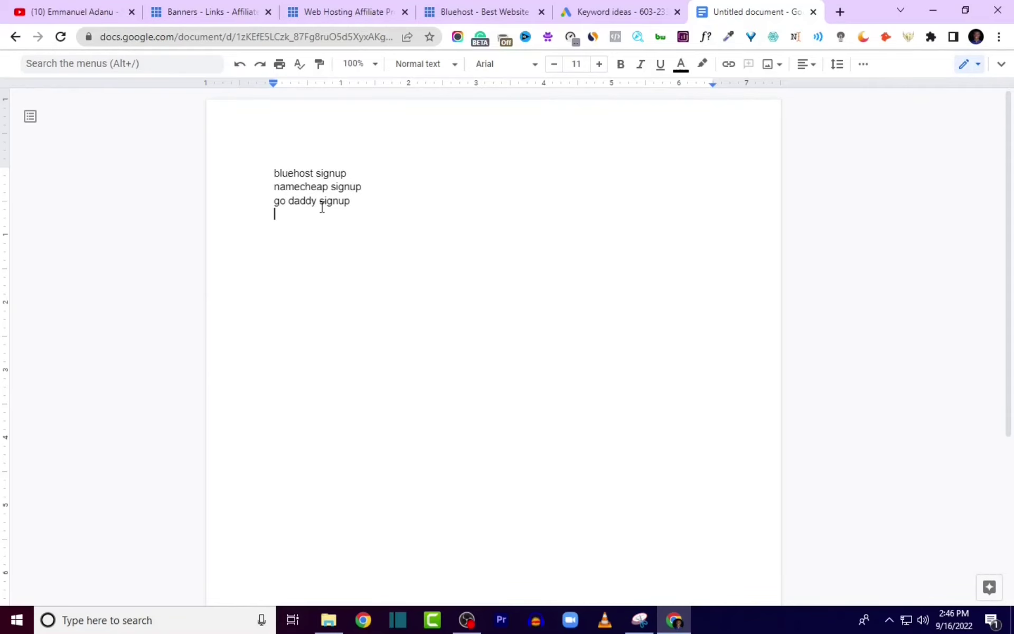
Switch back to Google Ads, leave the Keyword Planner and start creating a new campaign
left_click(610, 7)
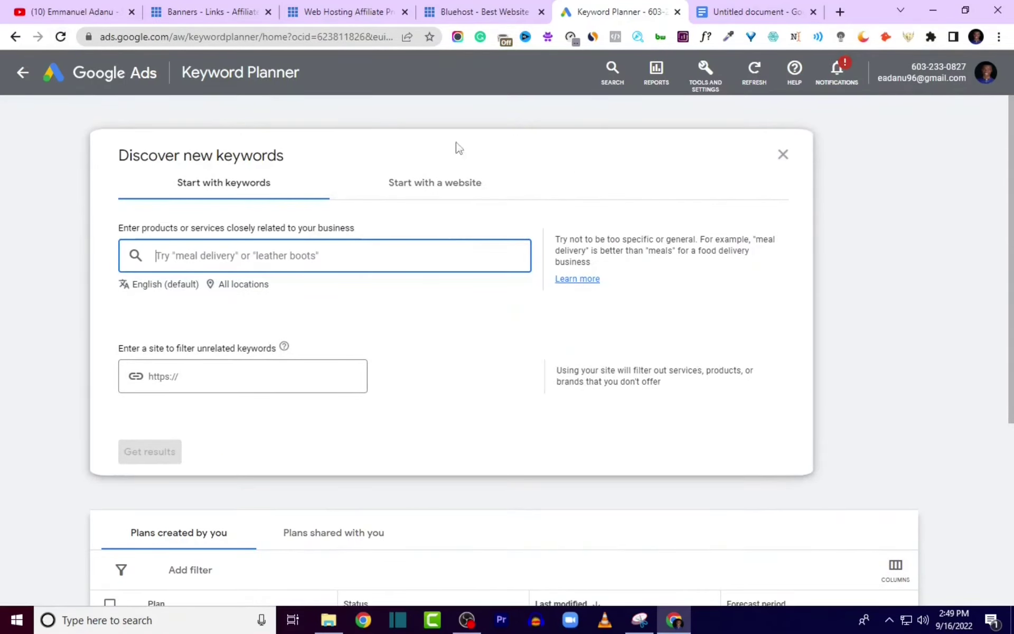
left_click(25, 73)
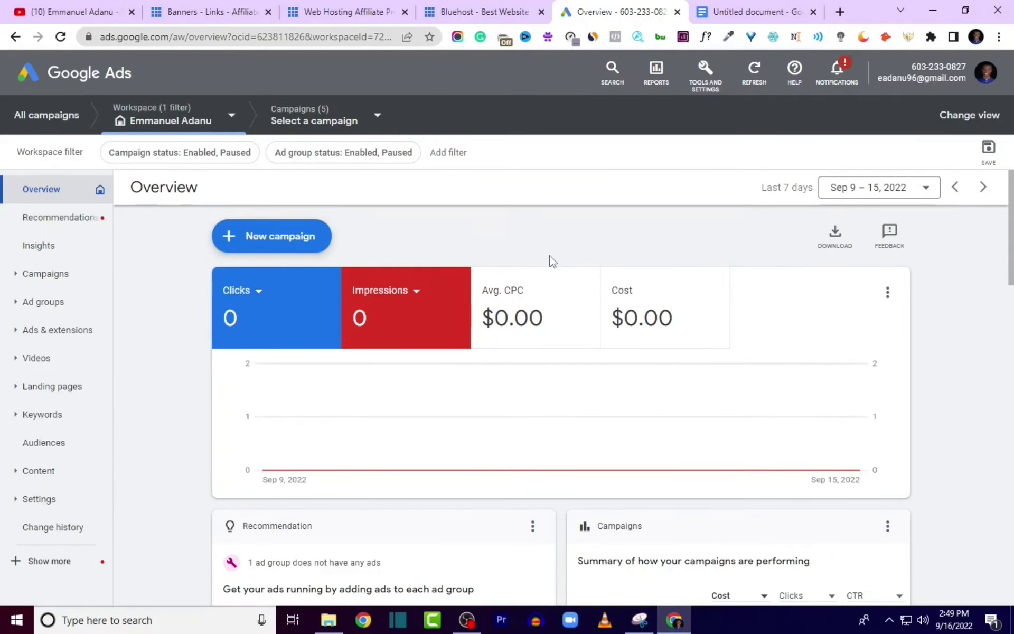
left_click(275, 243)
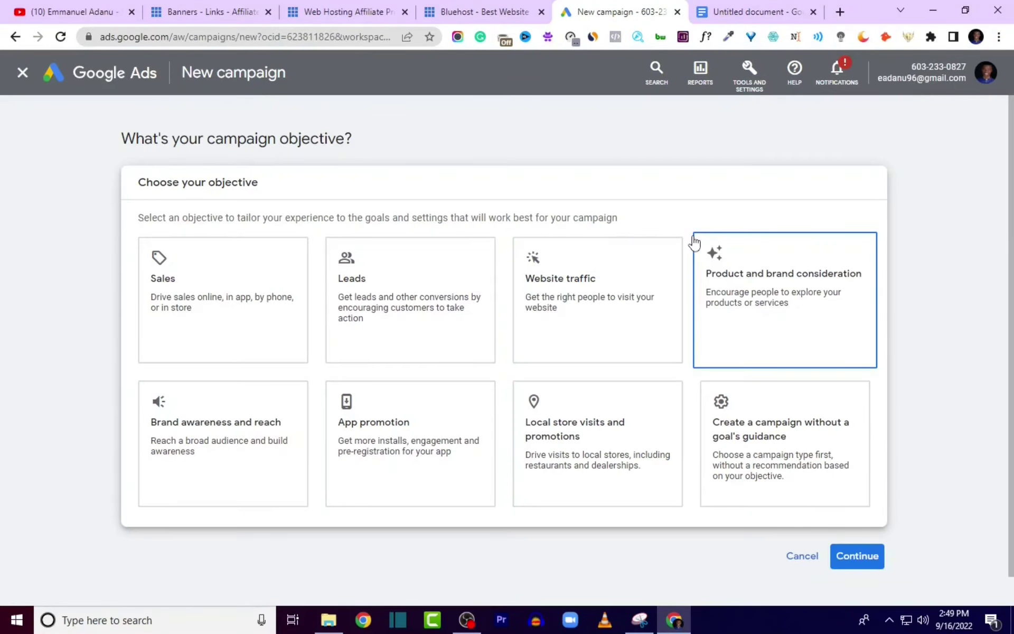
Choose Website traffic as the campaign objective and continue with the listed conversion goals
scroll(428, 401, "down", 1)
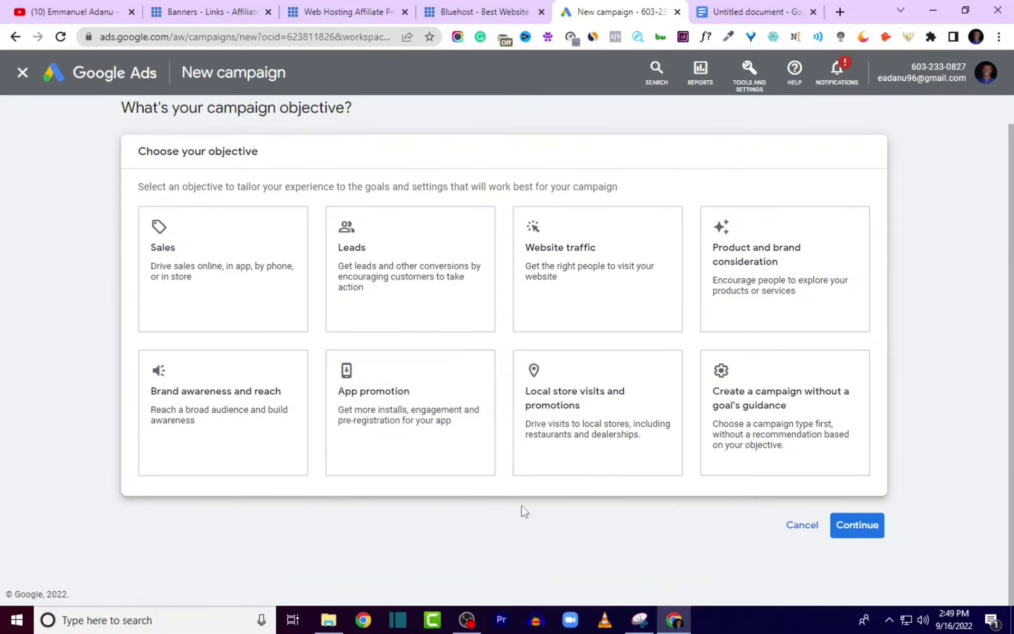
left_click(611, 323)
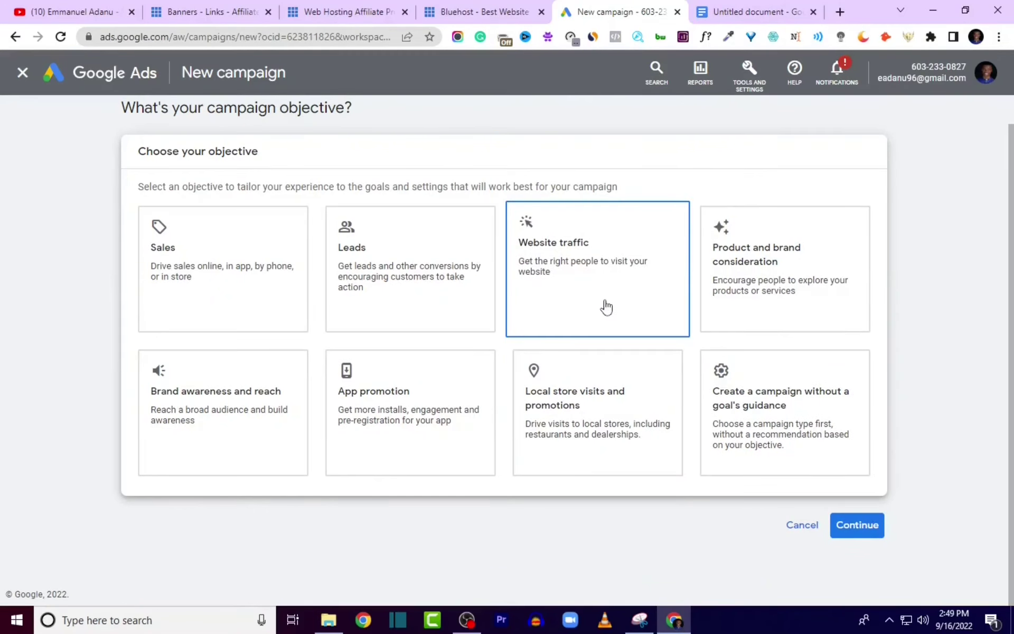
scroll(378, 380, "up", 3)
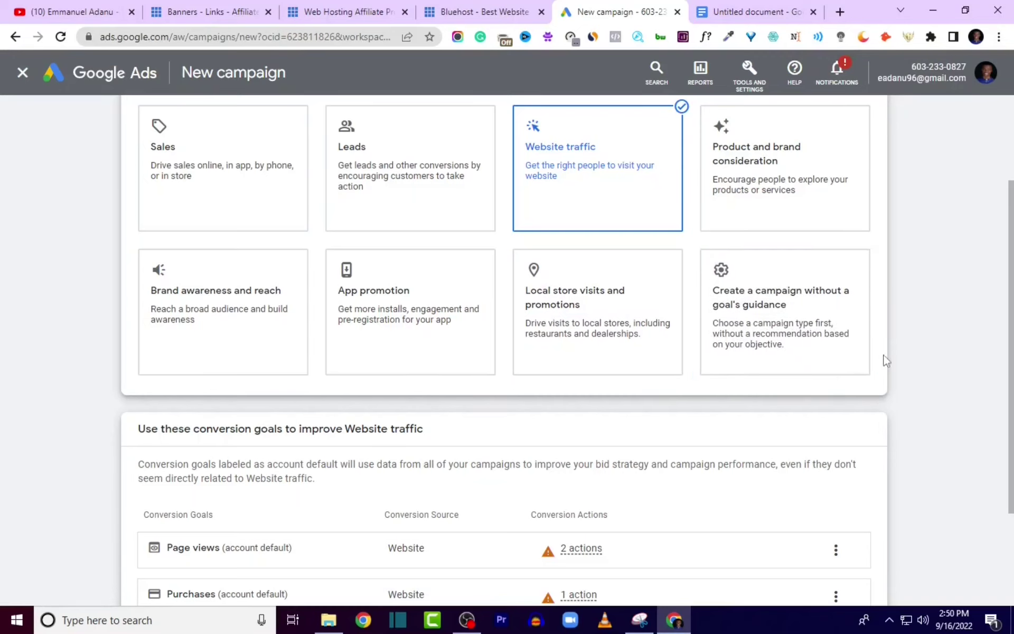
scroll(735, 302, "down", 3)
left_click(859, 527)
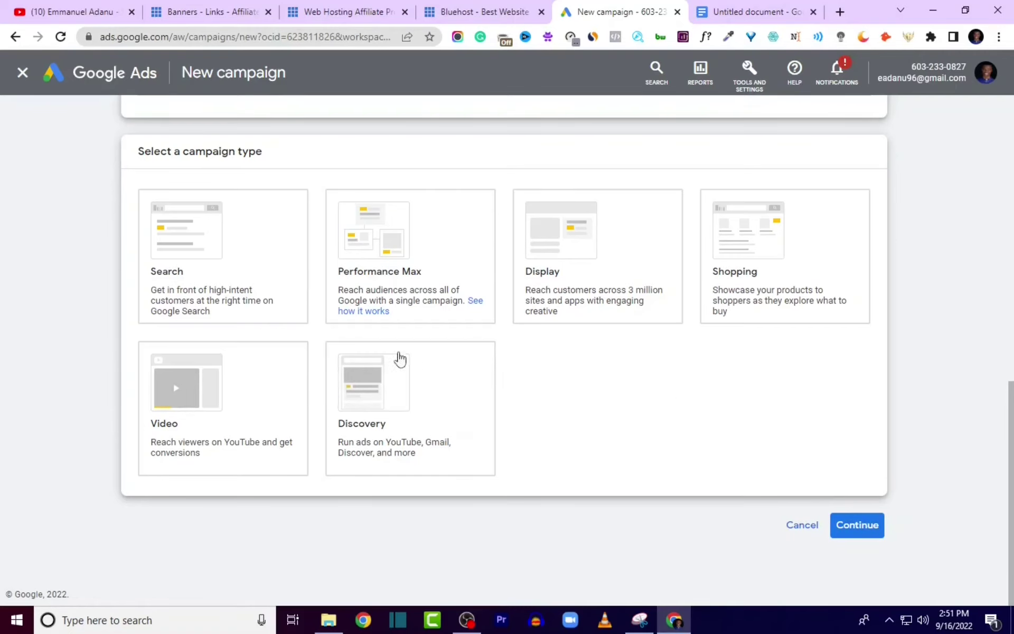
left_click(229, 276)
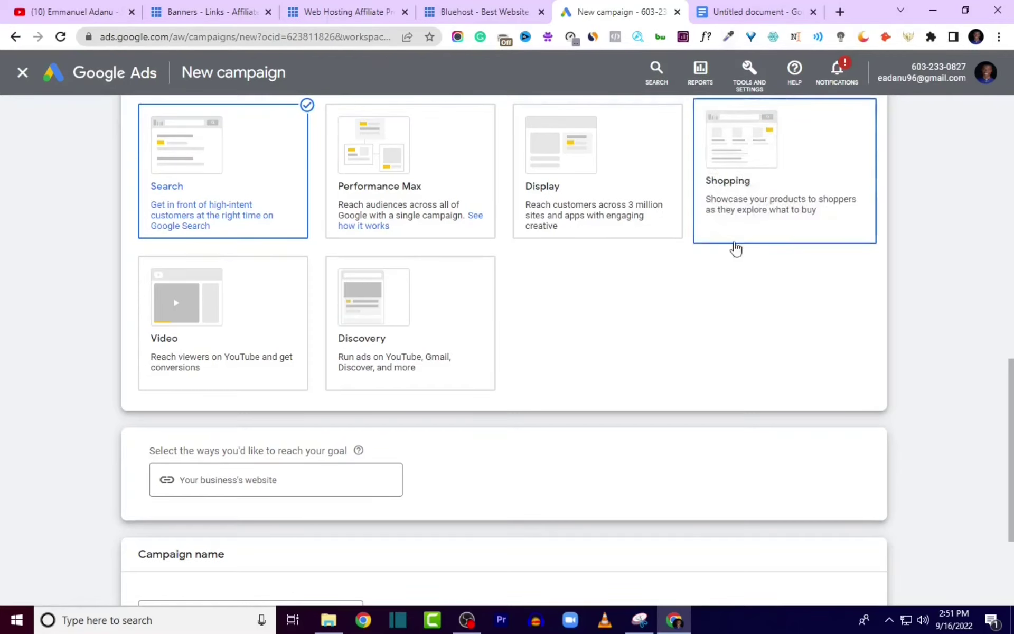
scroll(945, 316, "down", 3)
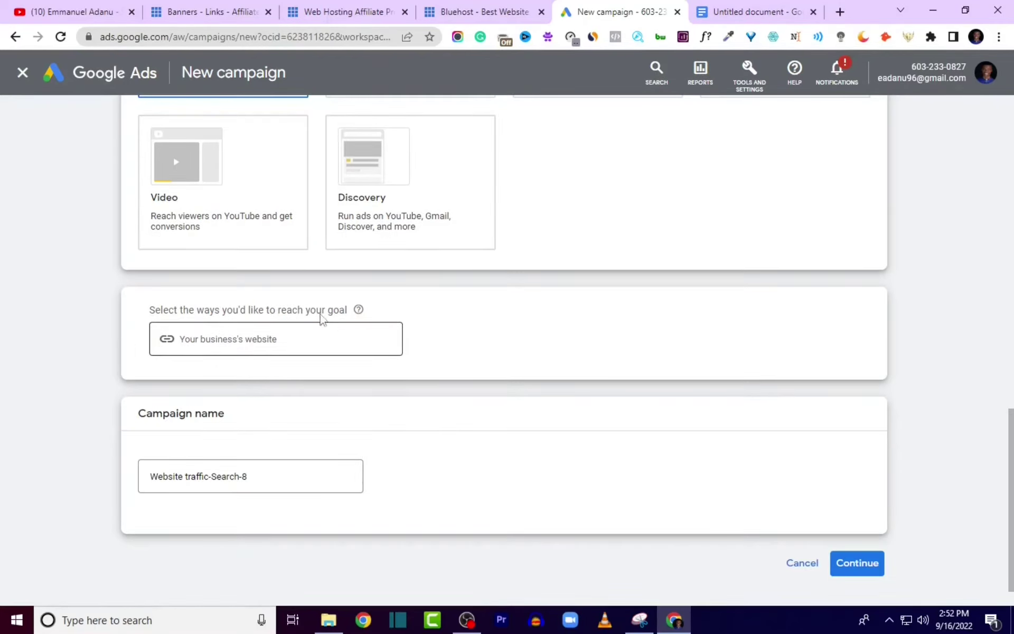
left_click(179, 343)
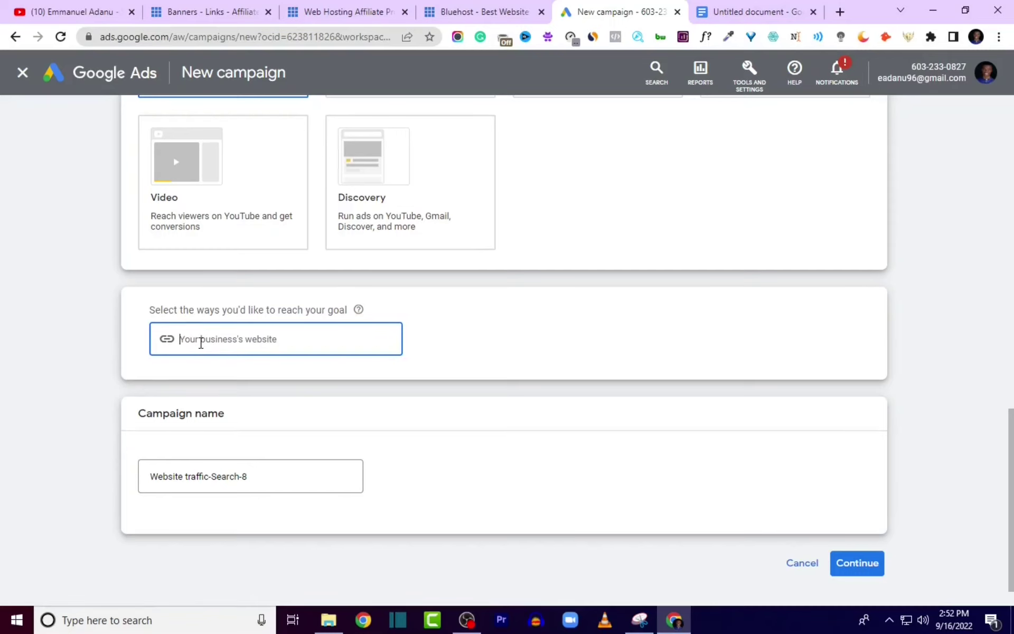
key("ctrl+v")
Name the campaign "Affiliate 1" and continue to the bidding settings
scroll(283, 430, "down", 1)
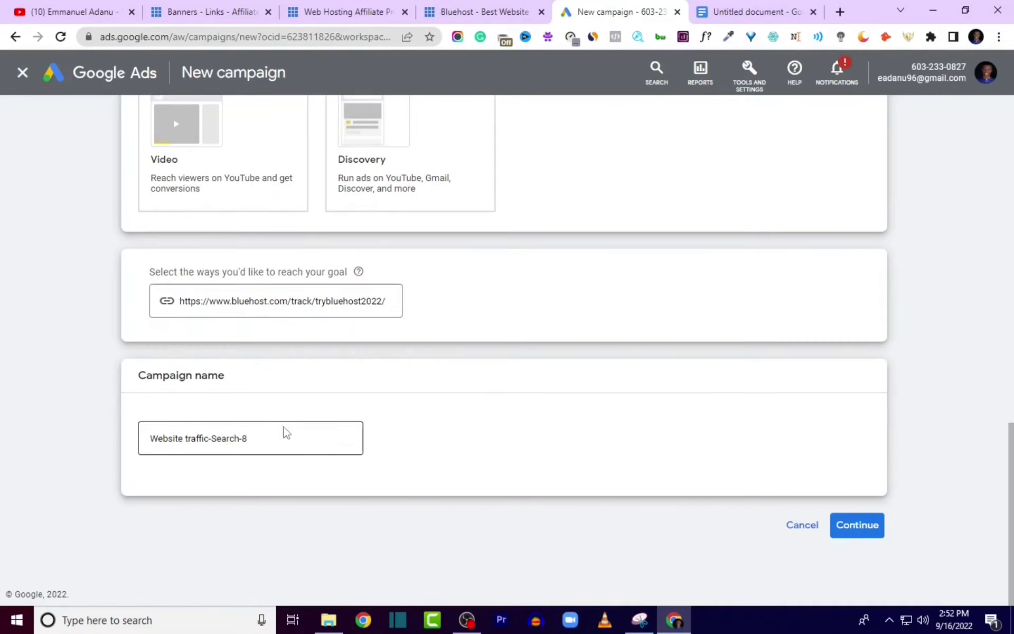
left_click(270, 442)
key("ctrl+a")
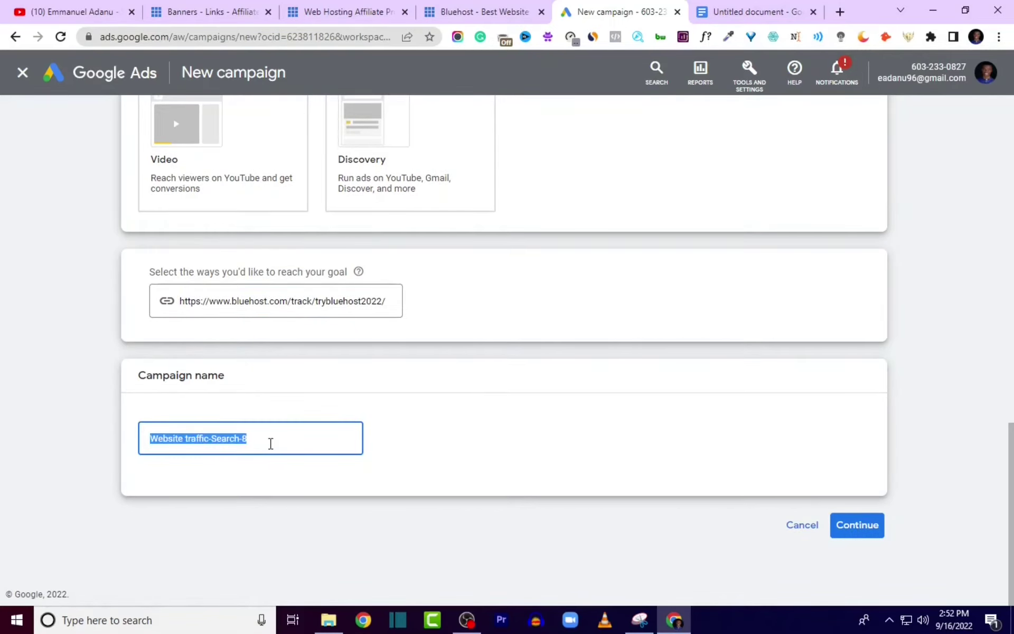
type("Affiliate 1")
left_click(871, 526)
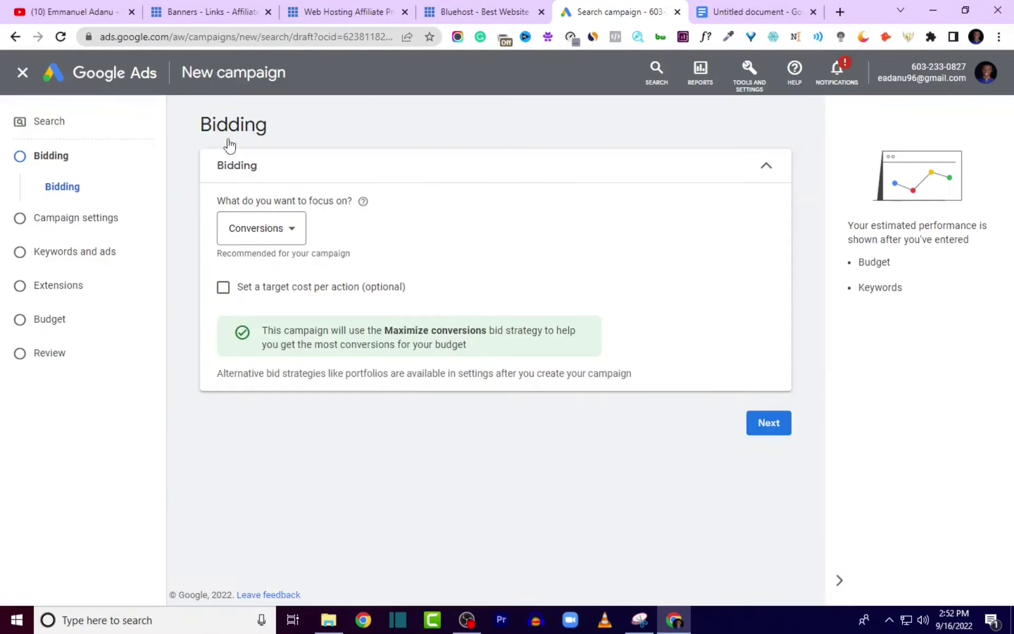
Set the campaign's bidding focus to Clicks
left_click(287, 232)
left_click(342, 337)
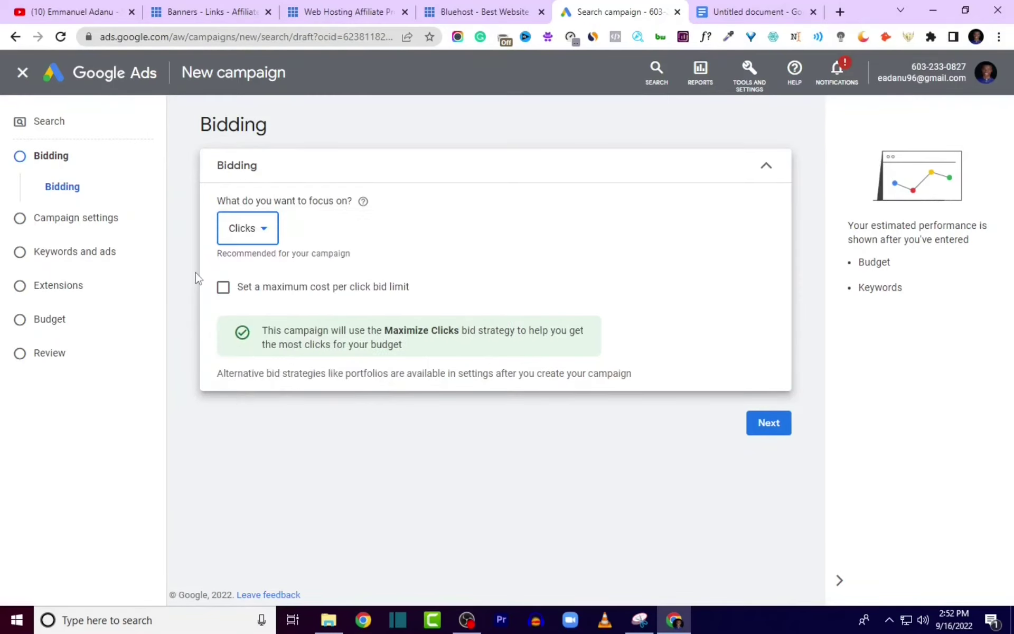
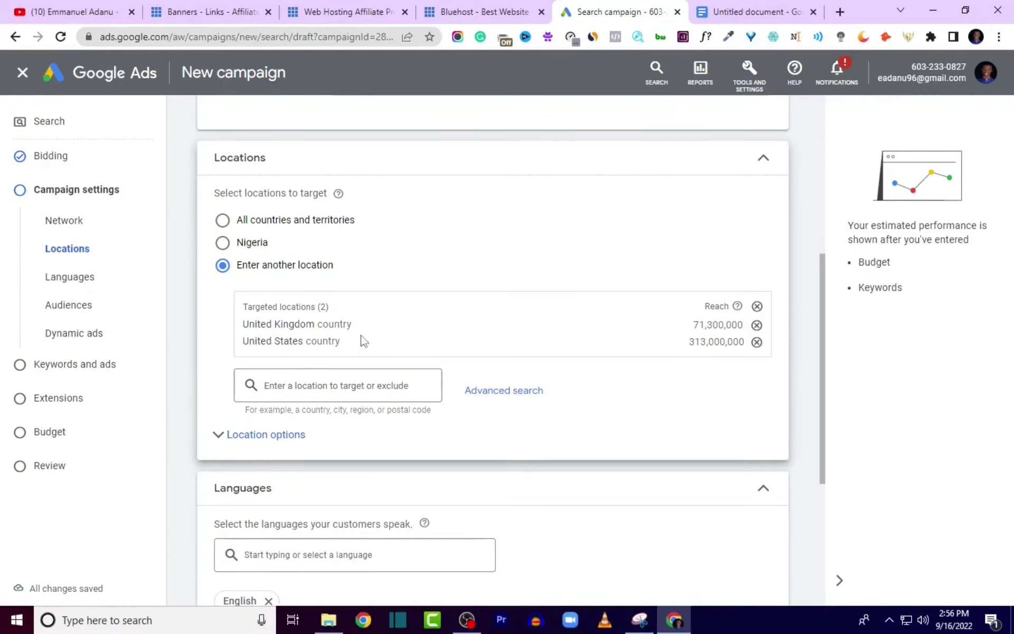
Review the language, audience and dynamic ads settings and proceed to the campaign's keywords and ads stage
scroll(543, 308, "down", 5)
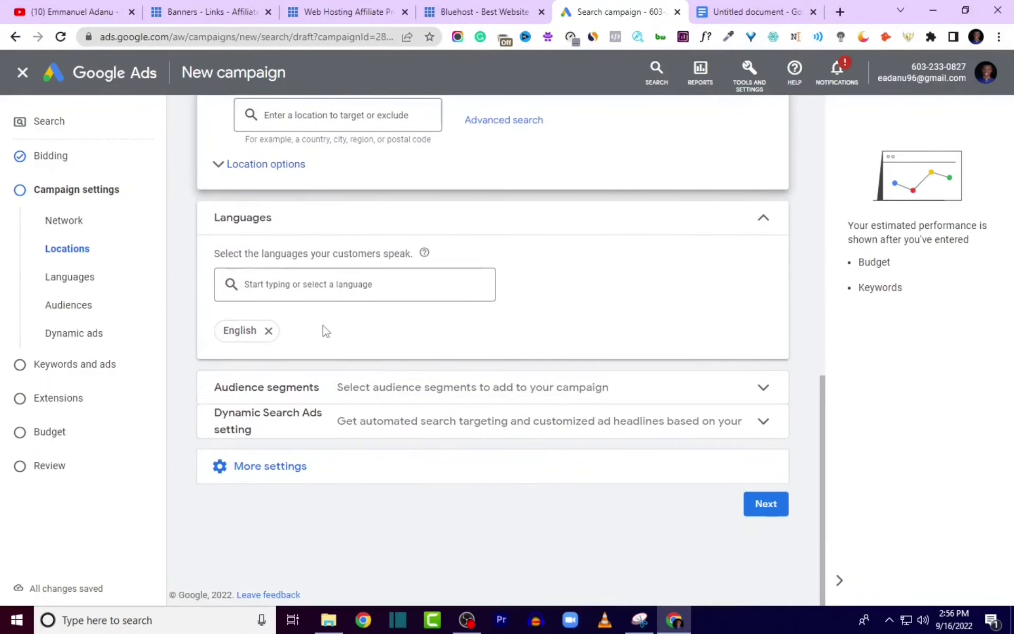
scroll(441, 310, "down", 2)
scroll(441, 353, "up", 2)
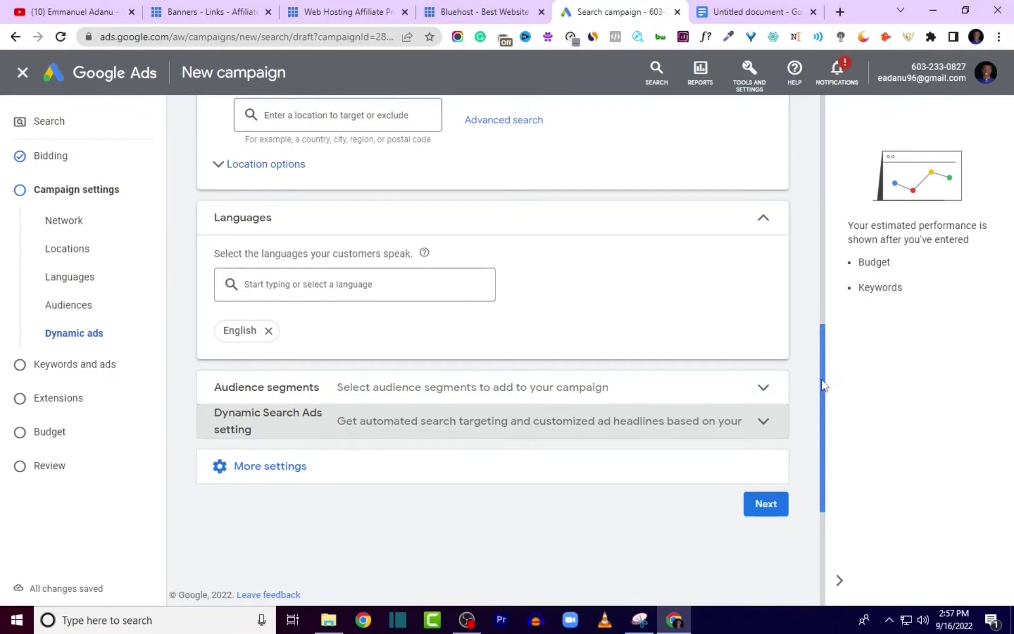
left_click_drag(821, 382, 823, 390)
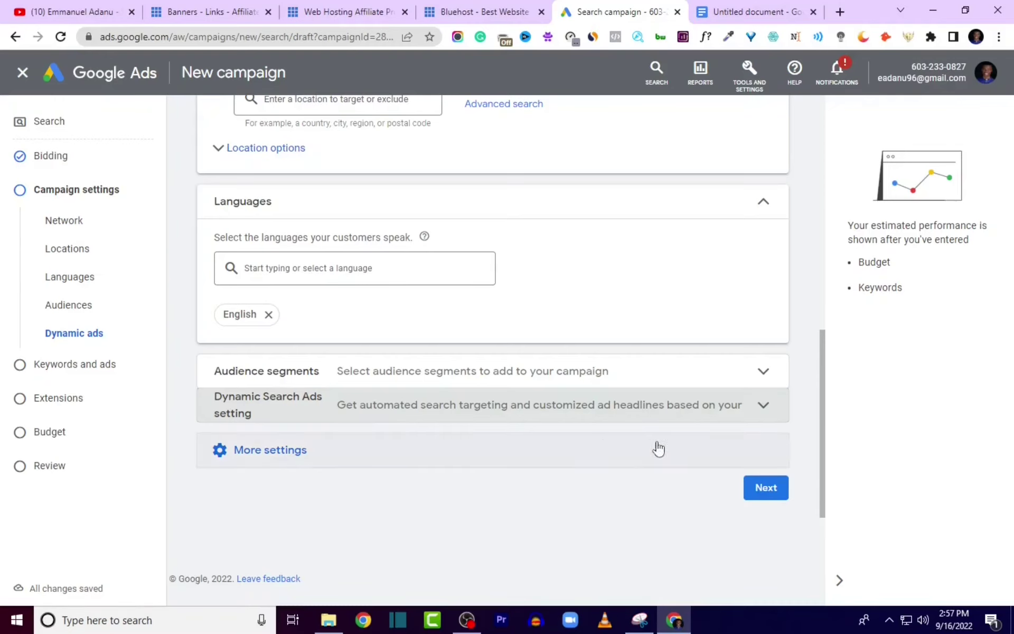
scroll(515, 383, "up", 3)
scroll(514, 383, "down", 5)
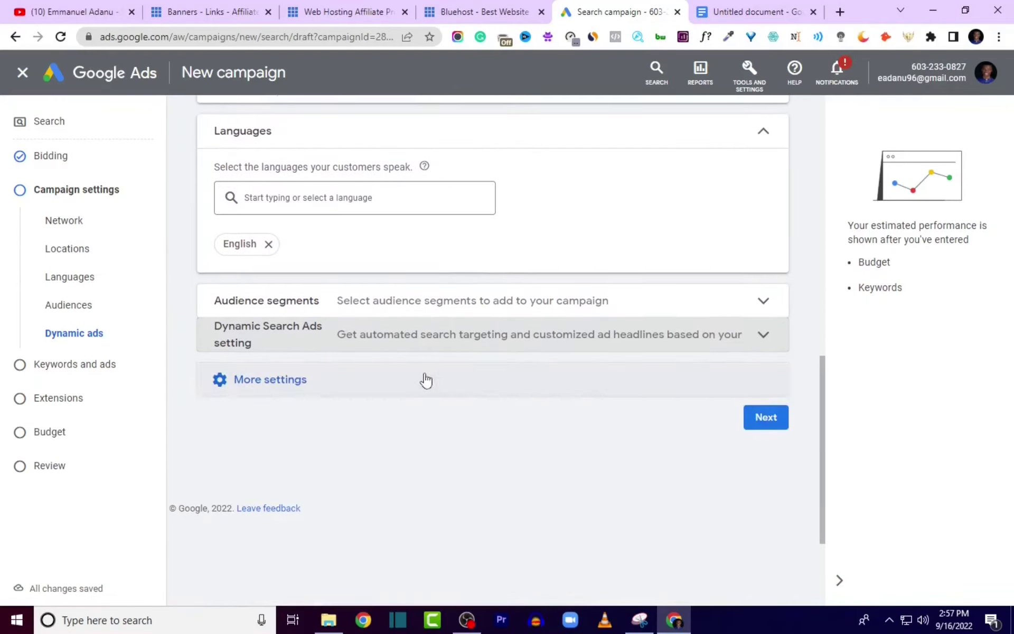
left_click(771, 417)
Copy the three signup keywords from the Google Docs document for use in Ad group 1
scroll(652, 353, "down", 2)
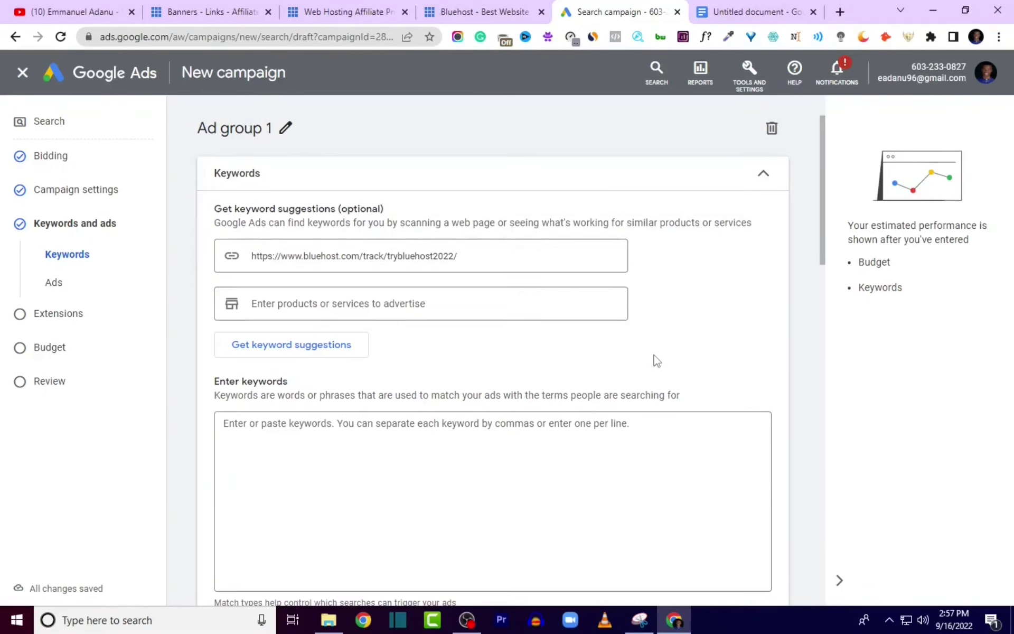
scroll(642, 368, "down", 2)
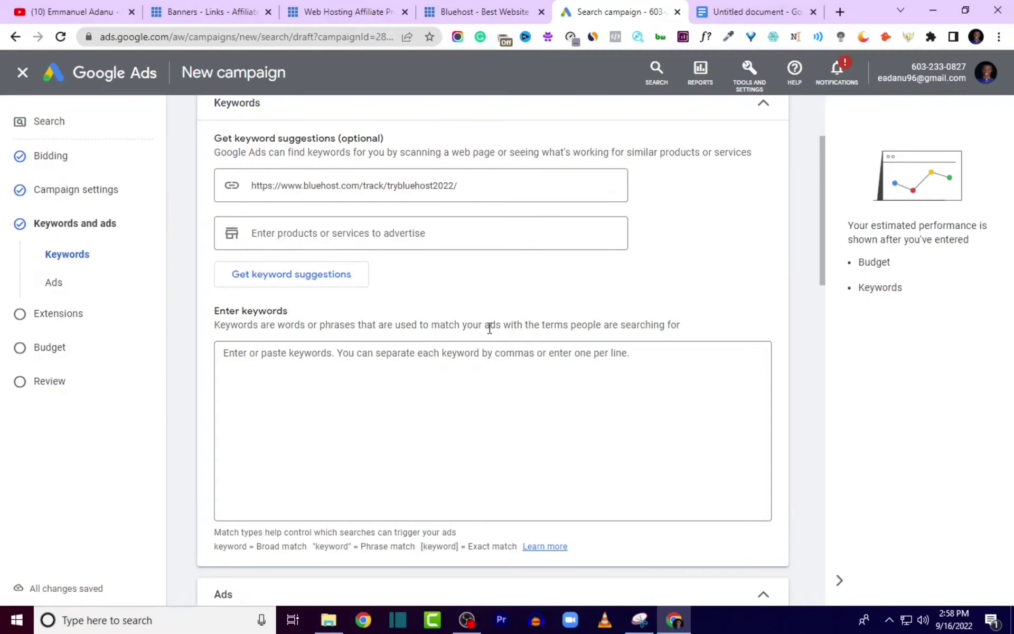
scroll(439, 383, "down", 4)
scroll(437, 364, "up", 4)
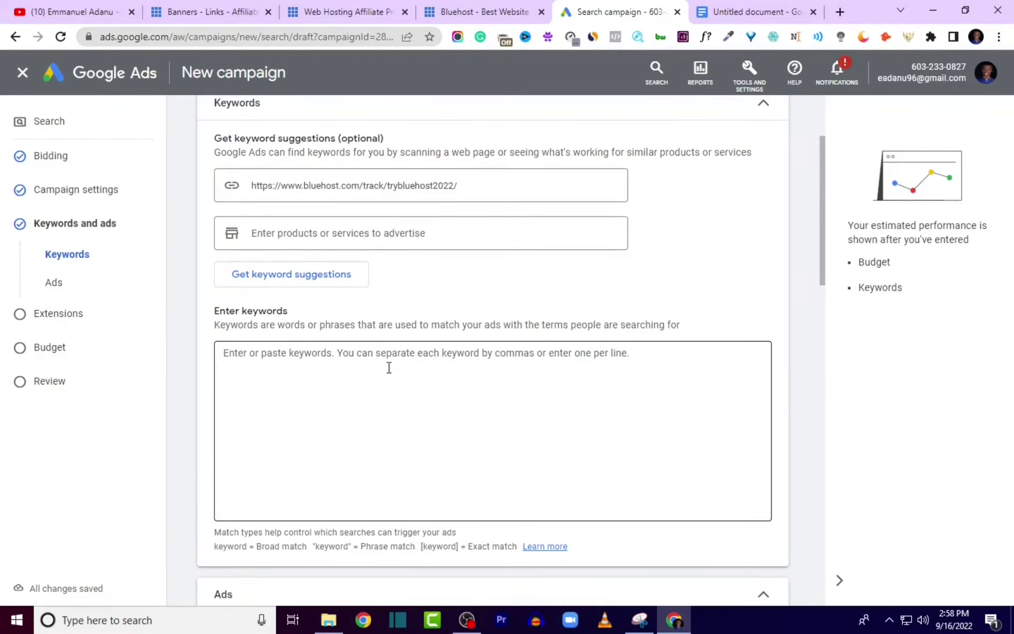
left_click(739, 14)
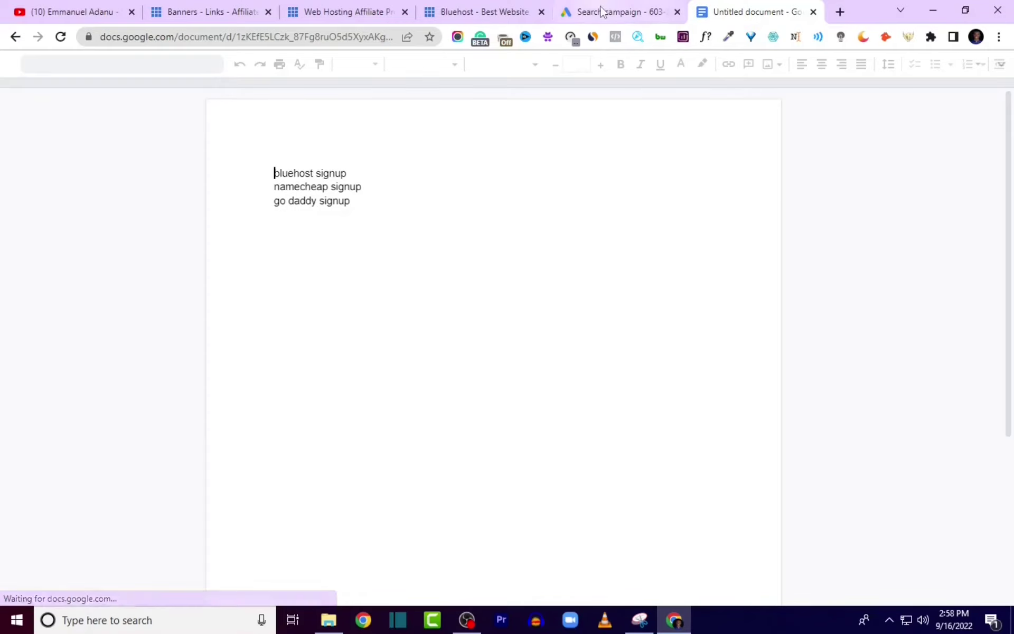
left_click(601, 11)
key("ctrl+Tab")
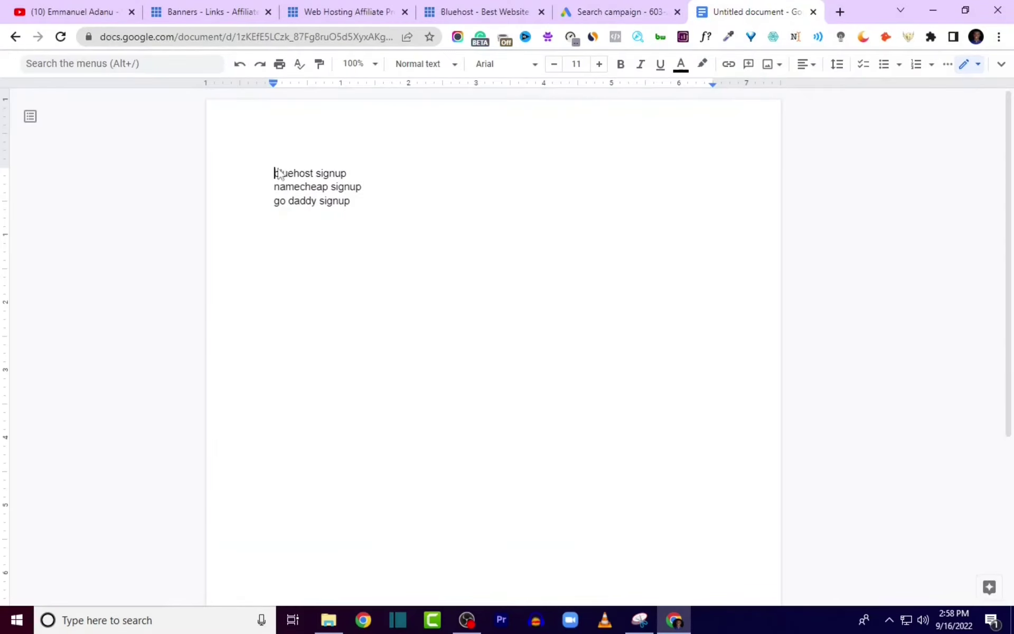
left_click_drag(274, 173, 364, 213)
key("ctrl+c")
Paste "bluehost signup", "namecheap signup" and "go daddy signup" as Ad group 1's keywords in Google Ads and remove the trailing blank lines
left_click(618, 12)
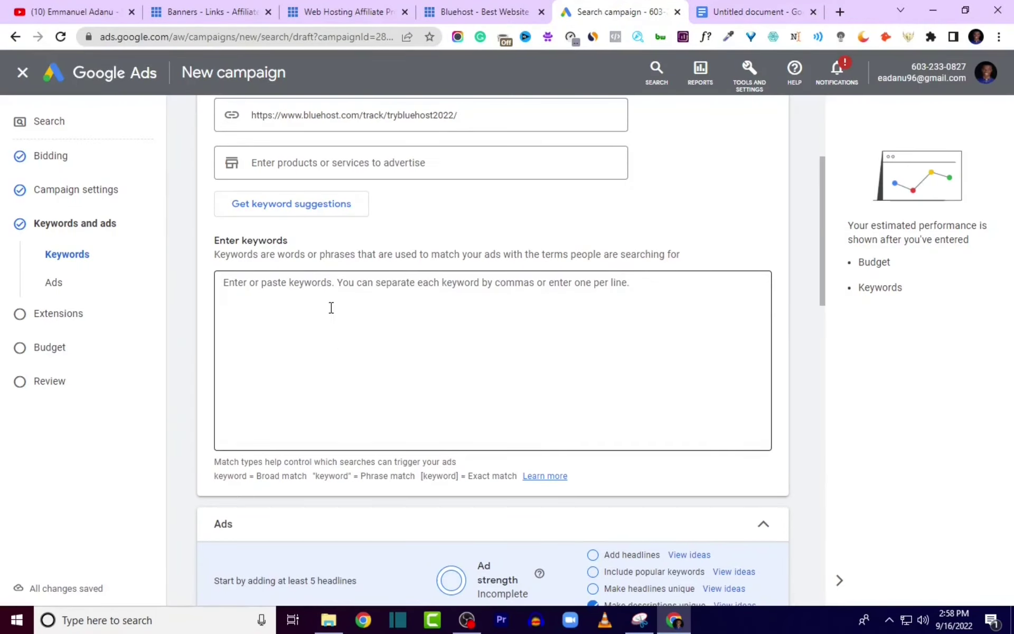
left_click(323, 290)
key("ctrl+v")
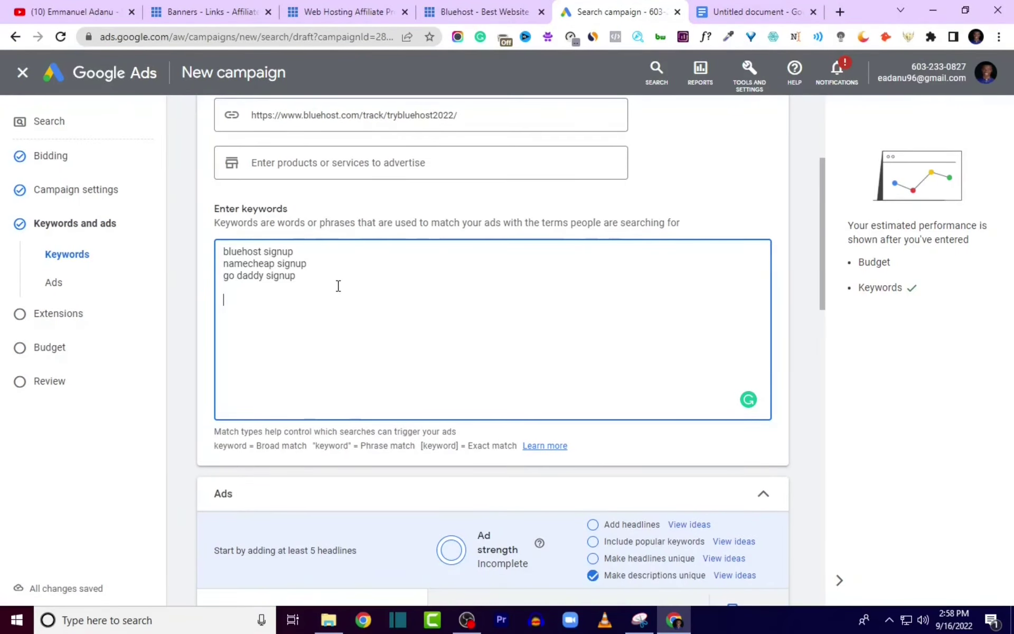
key("BackSpace")
key("BackSpace")
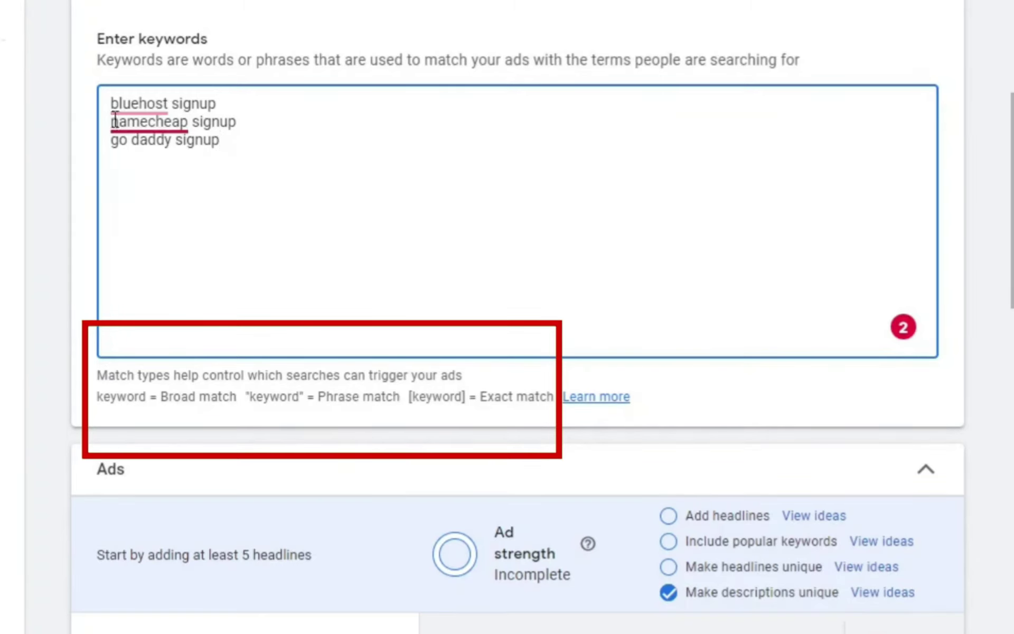
mouse_move(140, 103)
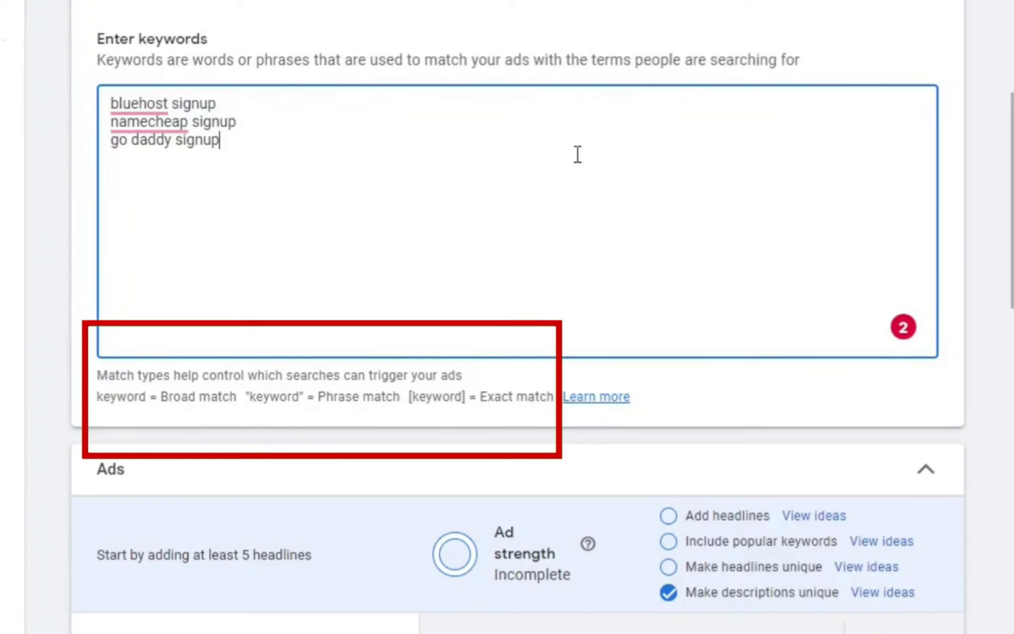
Enclose the "go daddy signup" keyword in square brackets to make it an exact match
mouse_move(154, 121)
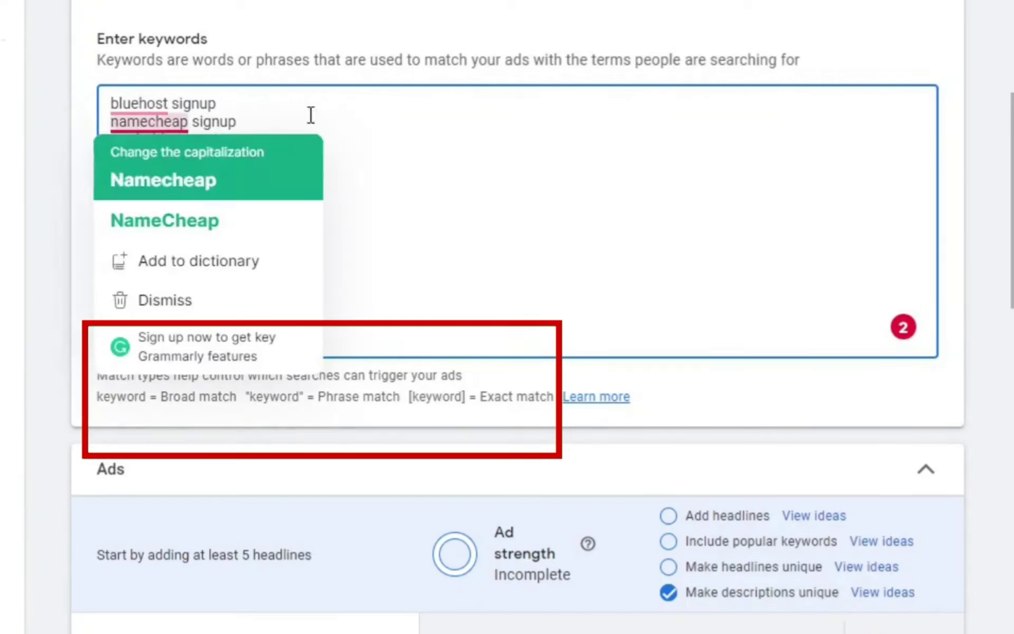
key("Return")
type("go daddy signup")
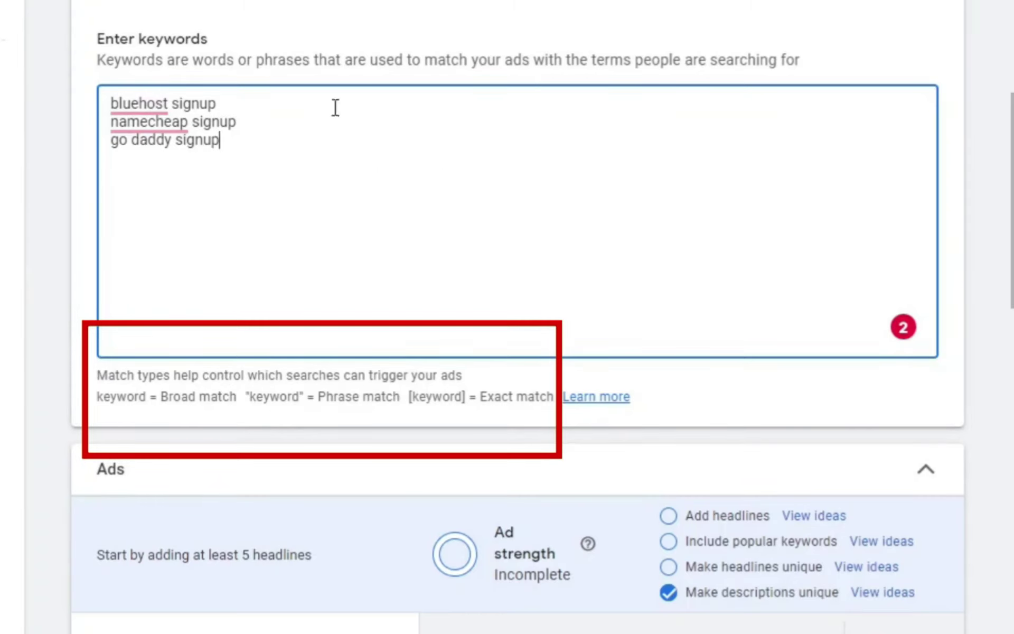
key("Home")
type("[")
key("End")
type("]")
left_click_drag(227, 139, 145, 143)
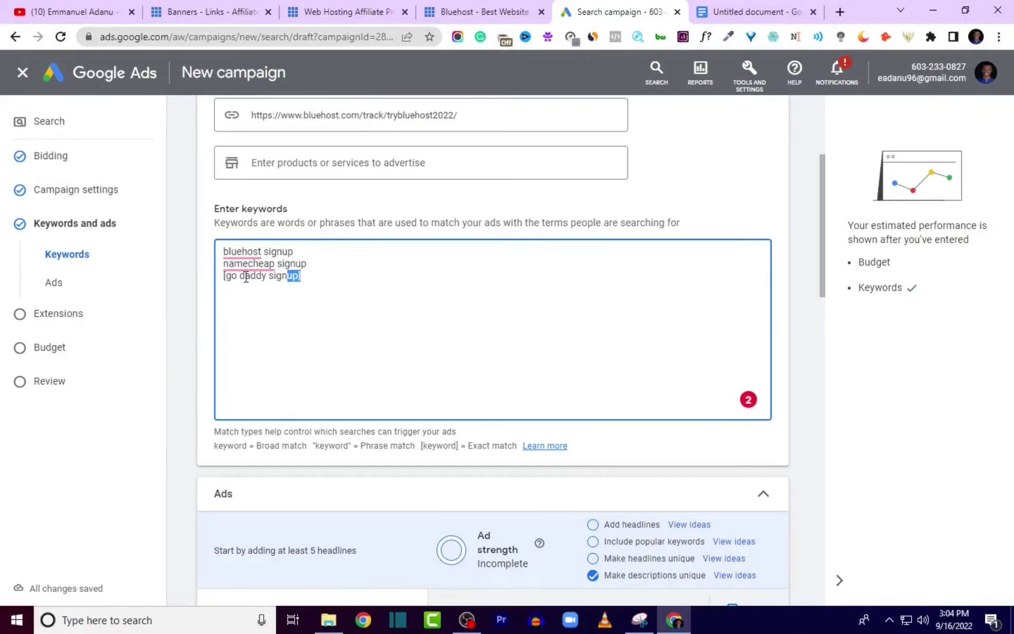
left_click_drag(237, 277, 223, 280)
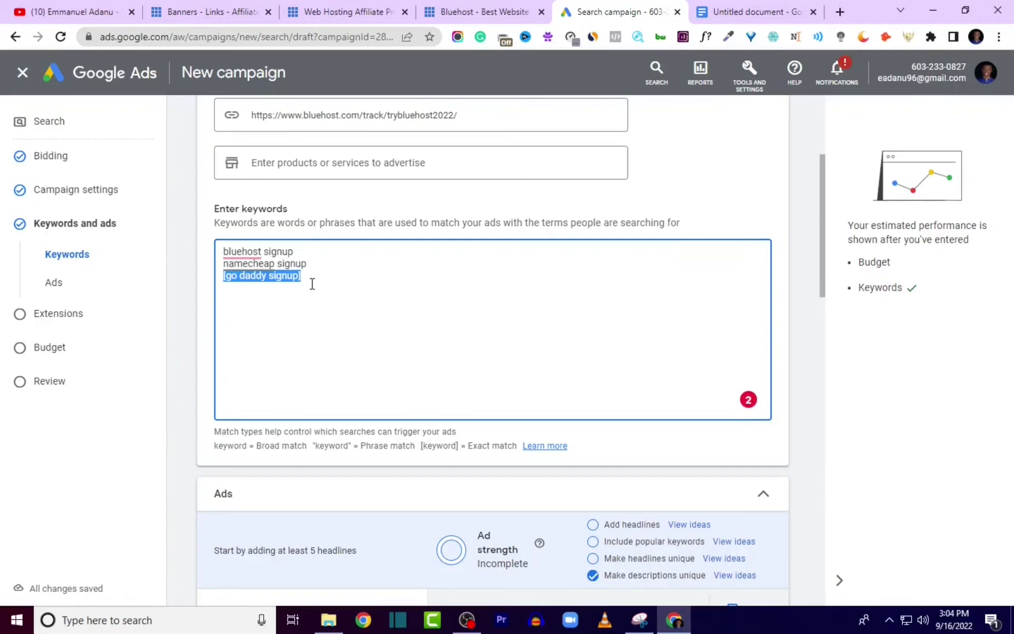
left_click(391, 454)
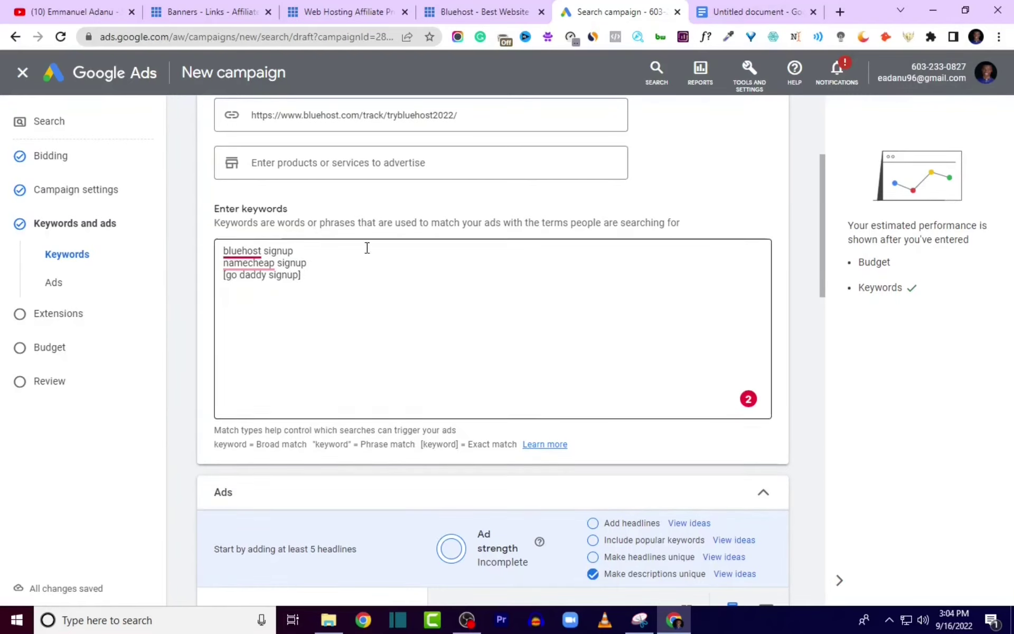
Enclose "bluehost signup", "namecheap signup" and "go daddy signup" in quotation marks so the keywords use phrase match
left_click(312, 274)
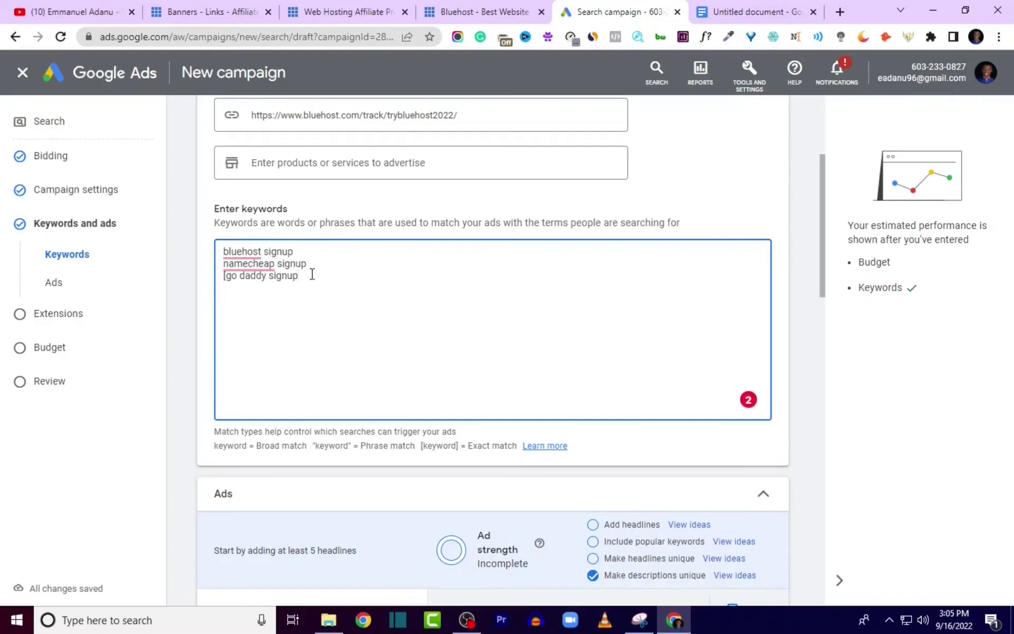
type("\"")
left_click(226, 280)
key("BackSpace")
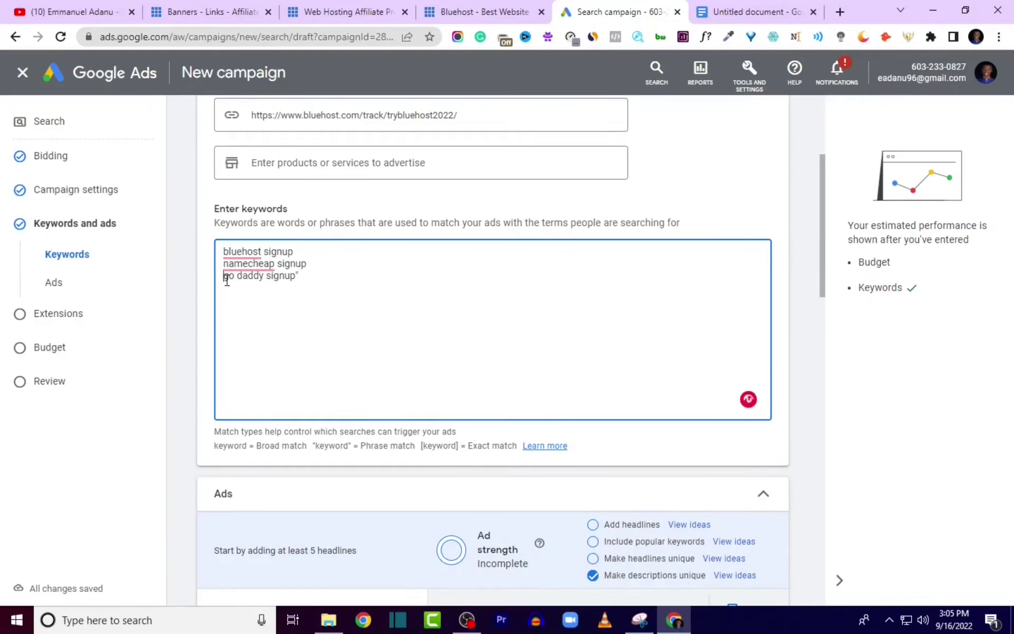
type("\"")
left_click(274, 227)
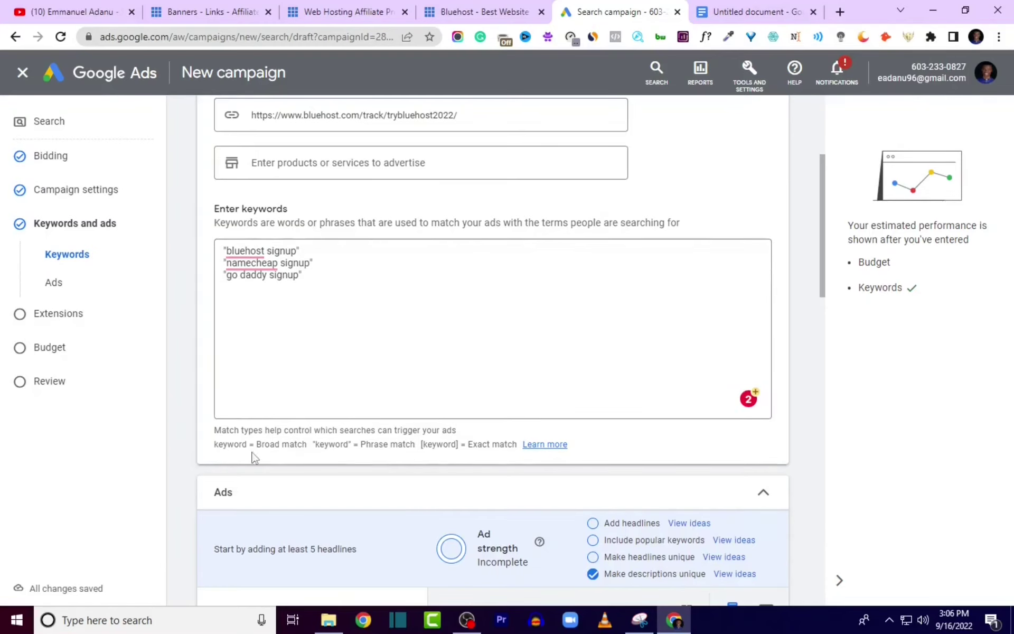
Review the ad's final URL and activate the first display path field in the Ads section
scroll(254, 452, "down", 1)
scroll(606, 549, "down", 4)
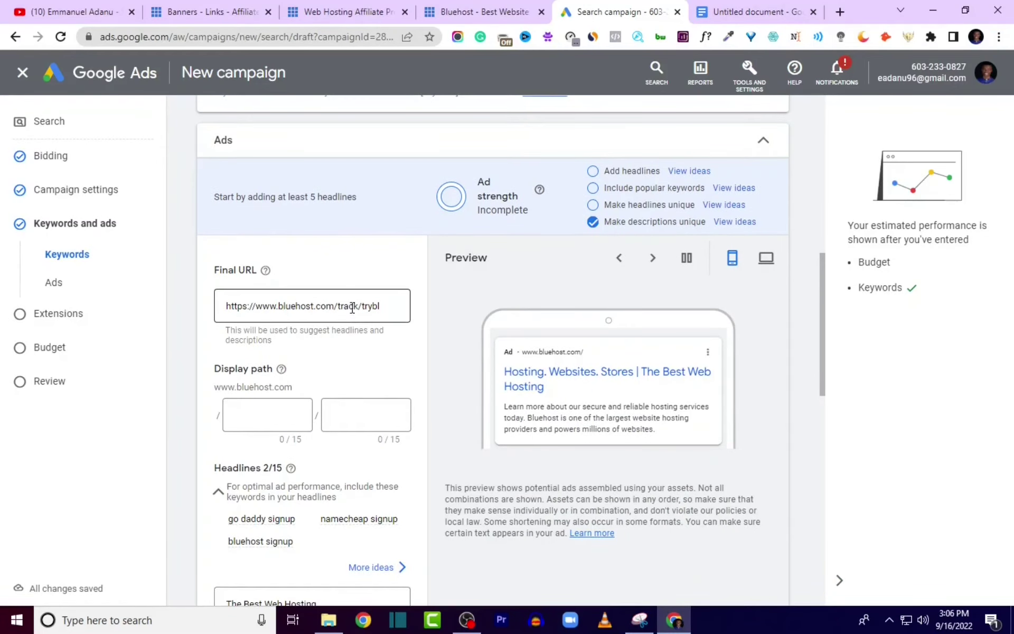
left_click(360, 312)
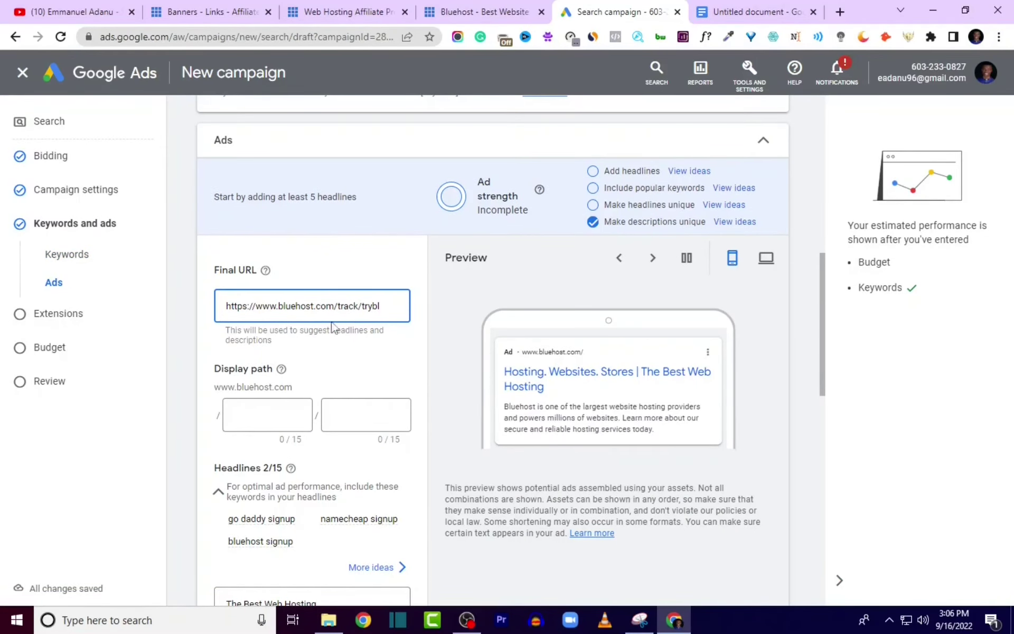
scroll(237, 336, "down", 1)
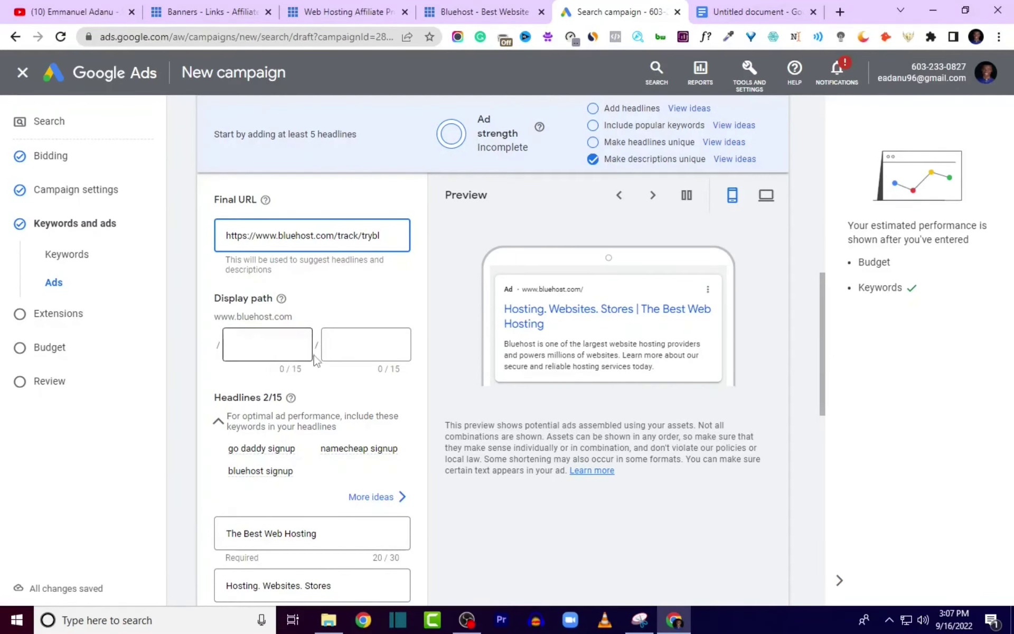
left_click(270, 349)
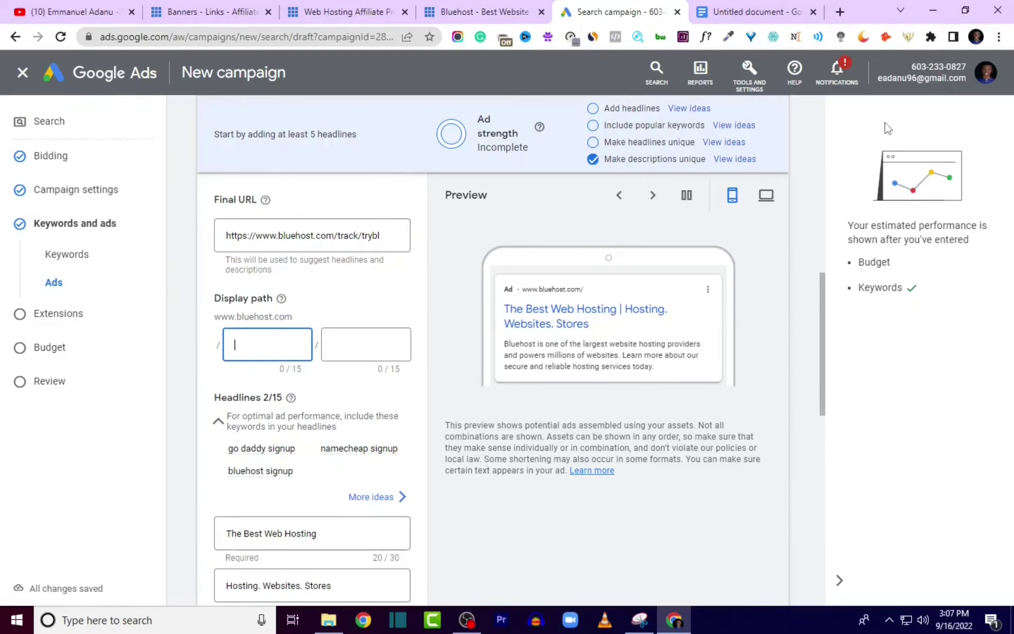
Search Google for "bluehost sign up" in a new browser tab and examine how the competing ads present their URLs and headlines
left_click(840, 13)
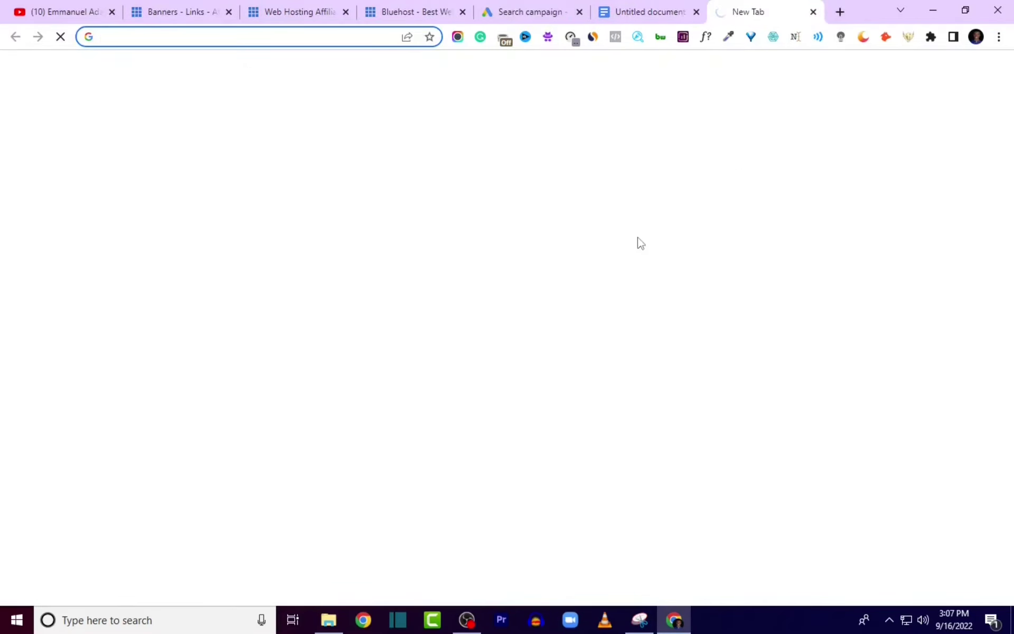
type("b")
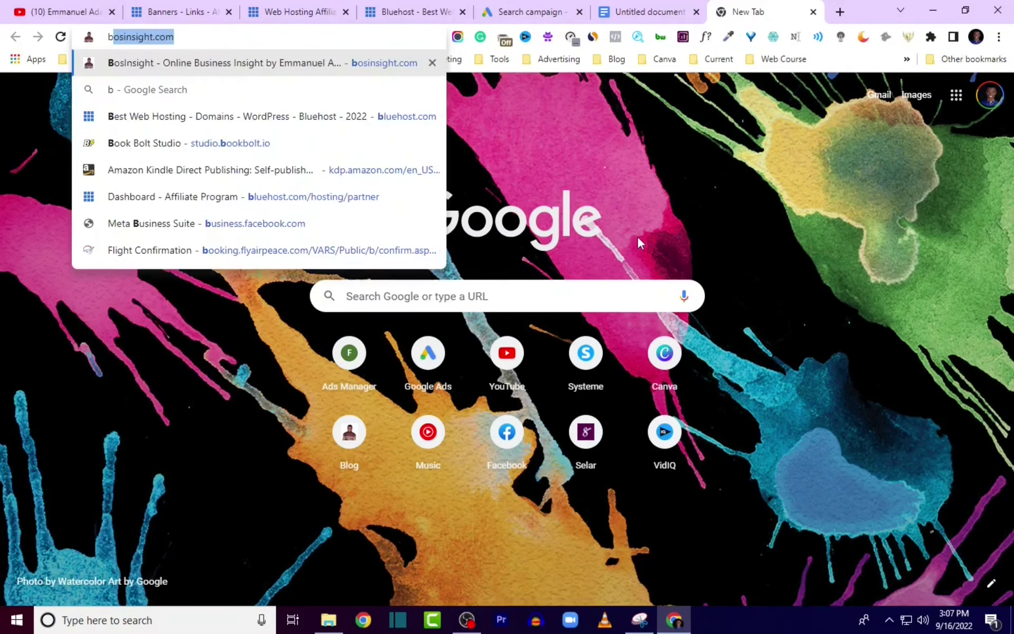
type("luehost sign up")
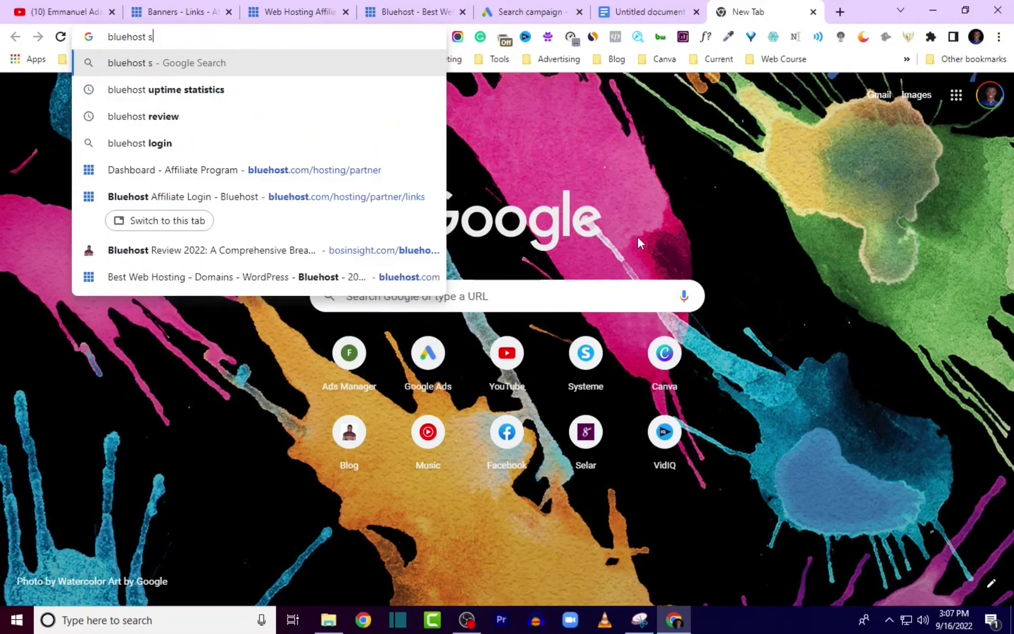
key("Return")
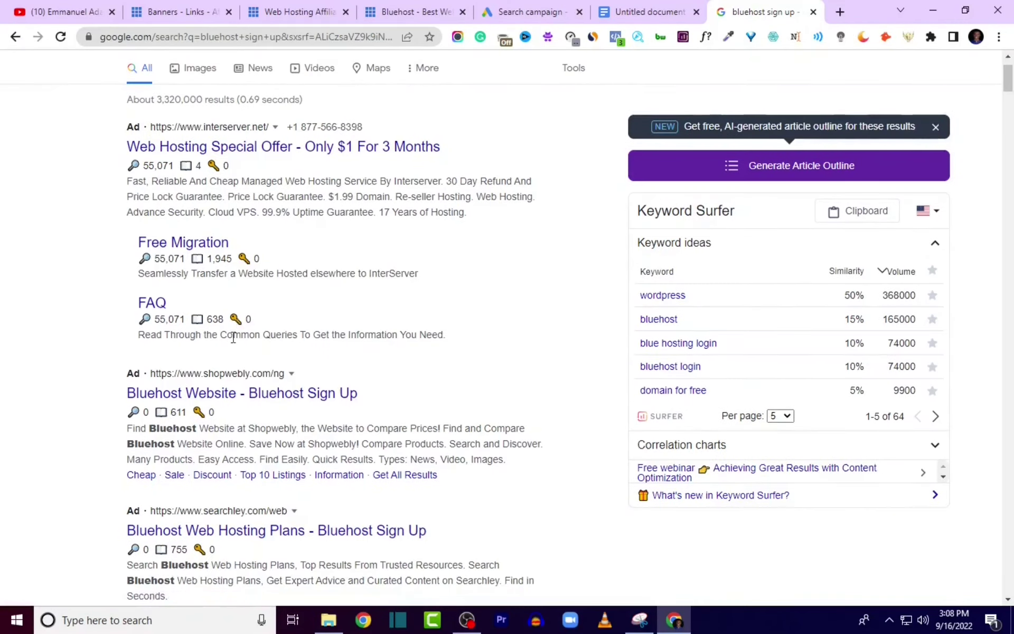
scroll(227, 390, "down", 5)
scroll(260, 404, "down", 1)
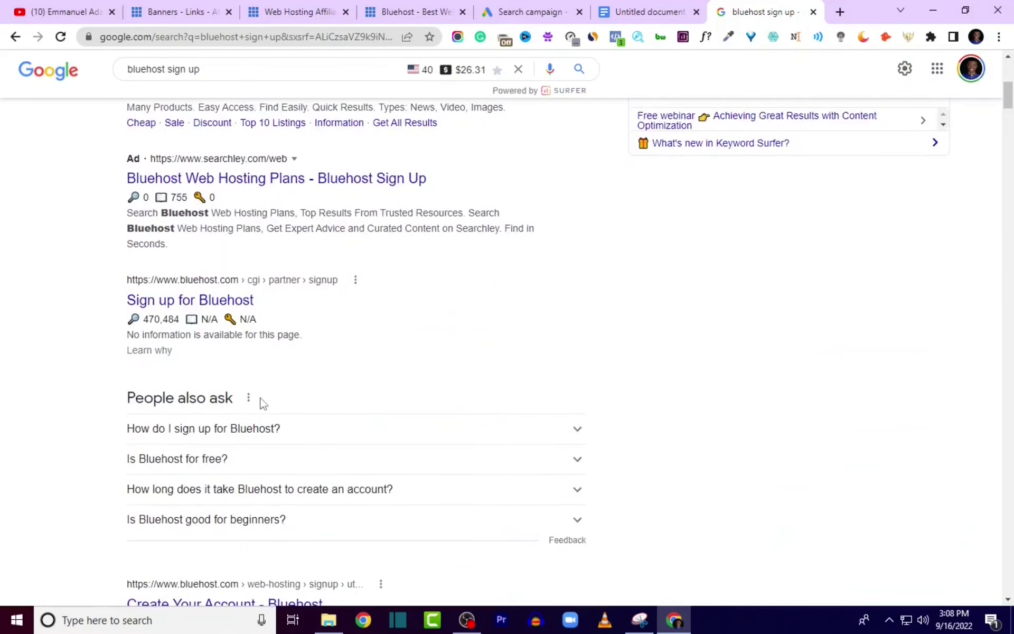
scroll(274, 396, "up", 6)
scroll(237, 344, "down", 2)
scroll(222, 325, "up", 1)
scroll(222, 325, "up", 2)
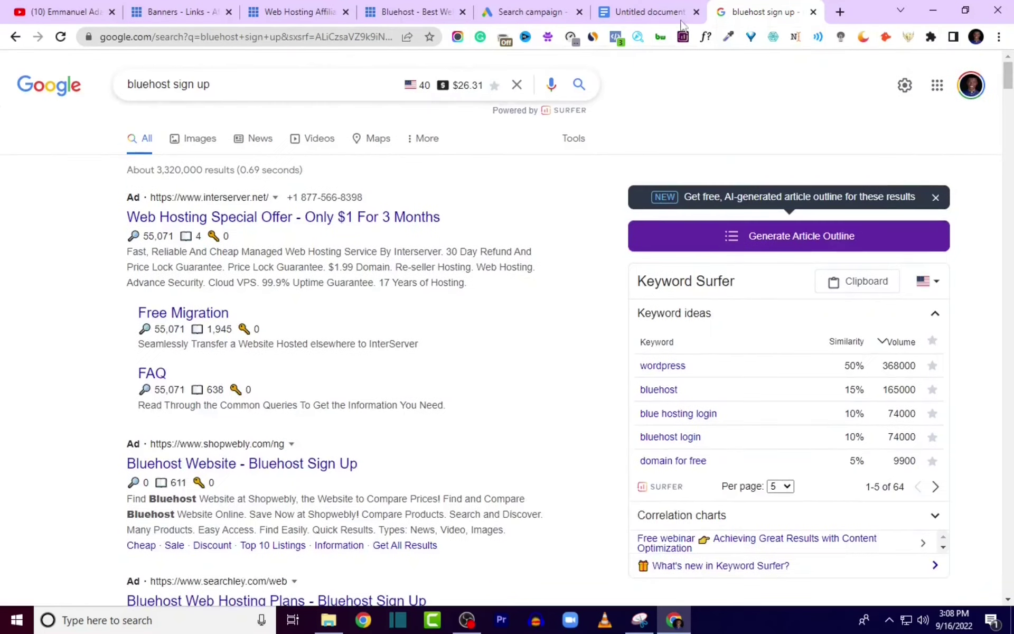
Review the headline fields in Google Ads and examine the headline and offers on the Bluehost landing page
left_click(528, 12)
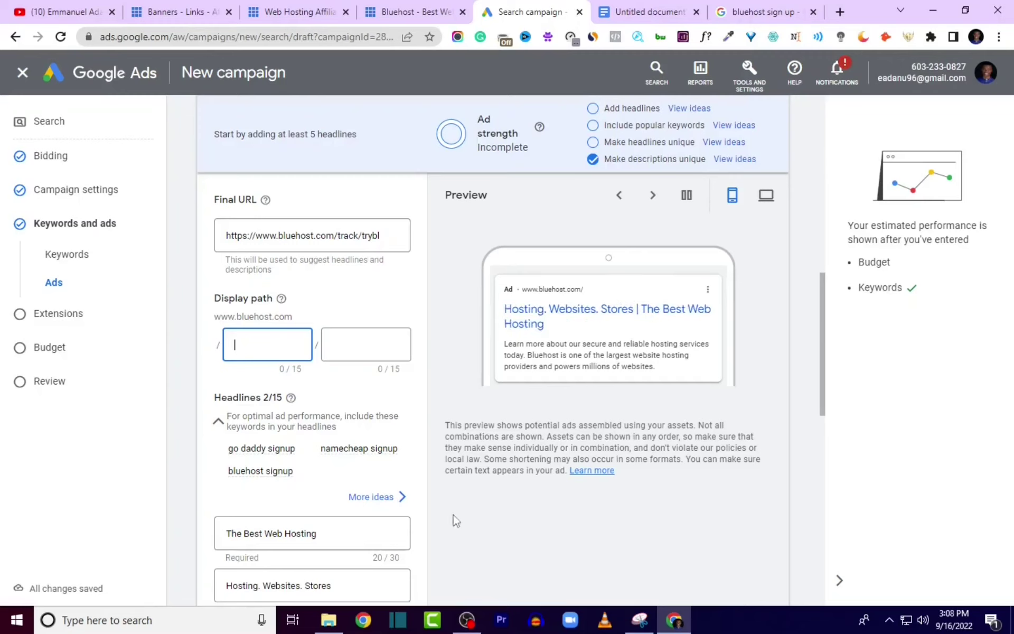
scroll(327, 510, "down", 3)
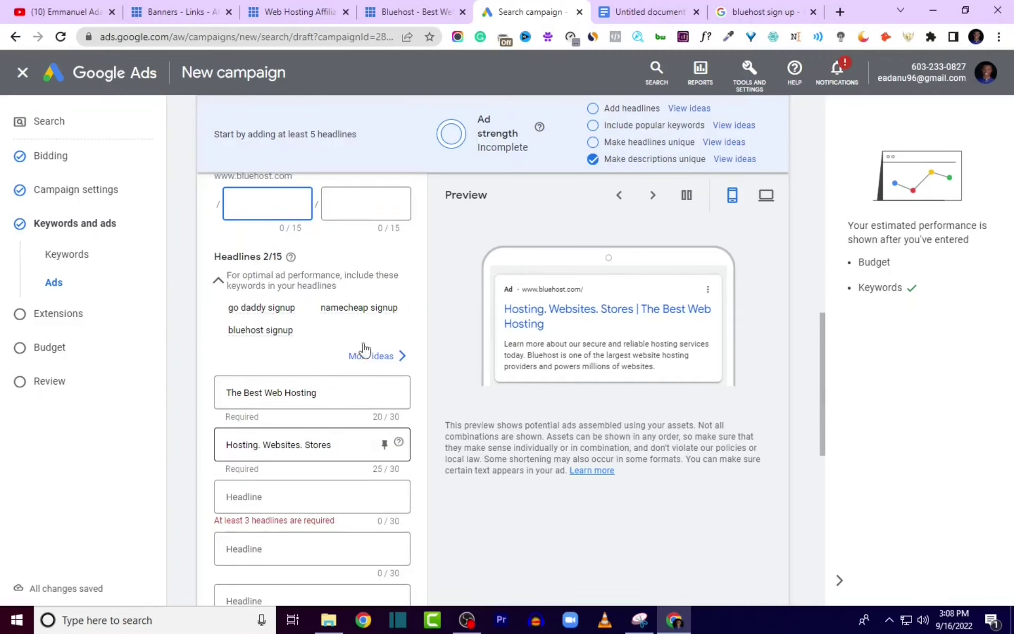
left_click(404, 15)
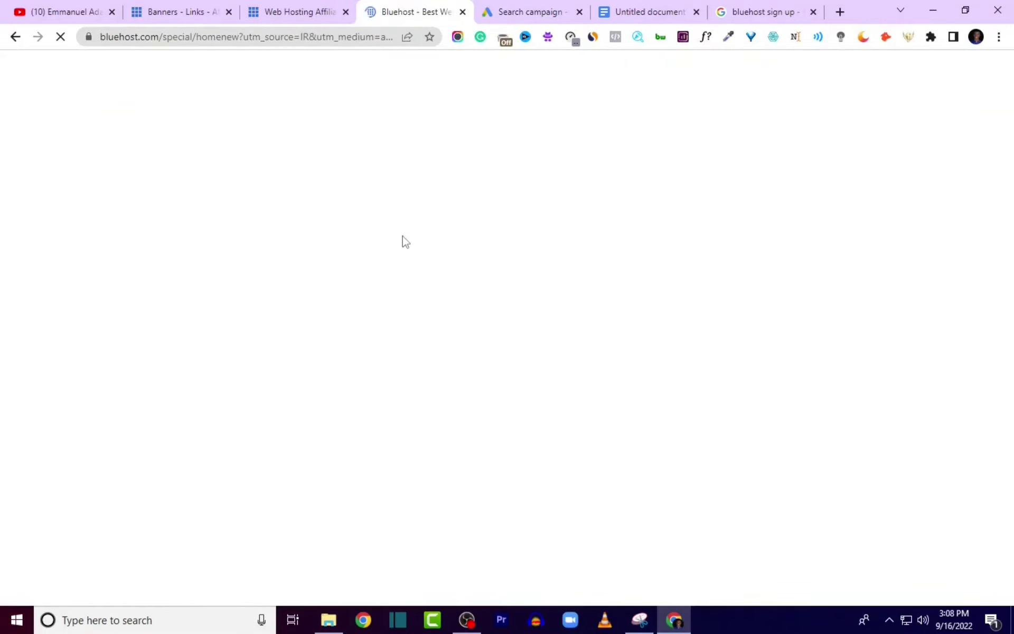
scroll(346, 499, "down", 3)
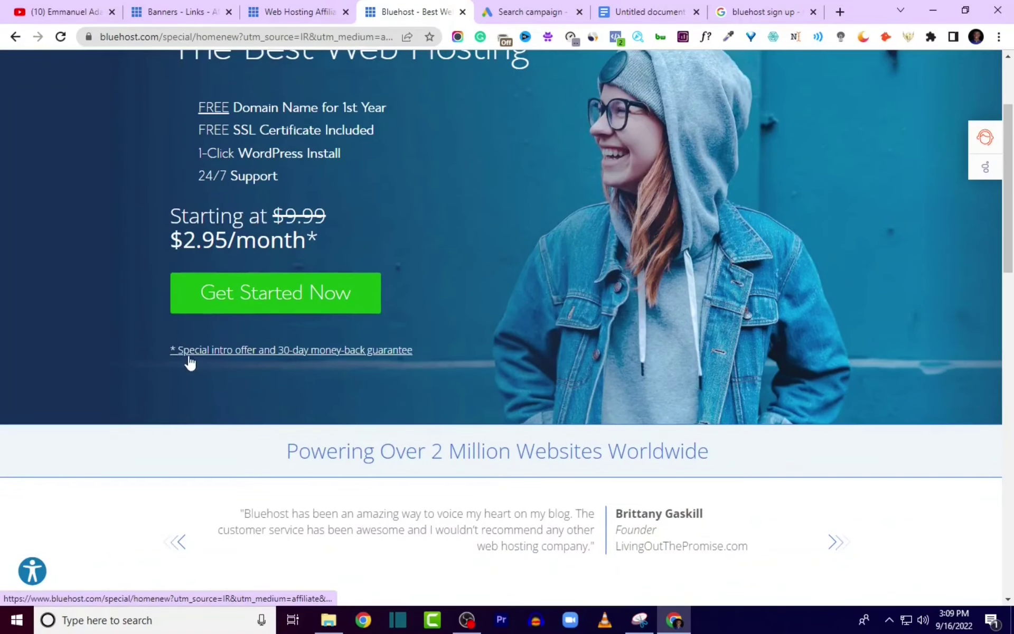
scroll(411, 372, "down", 2)
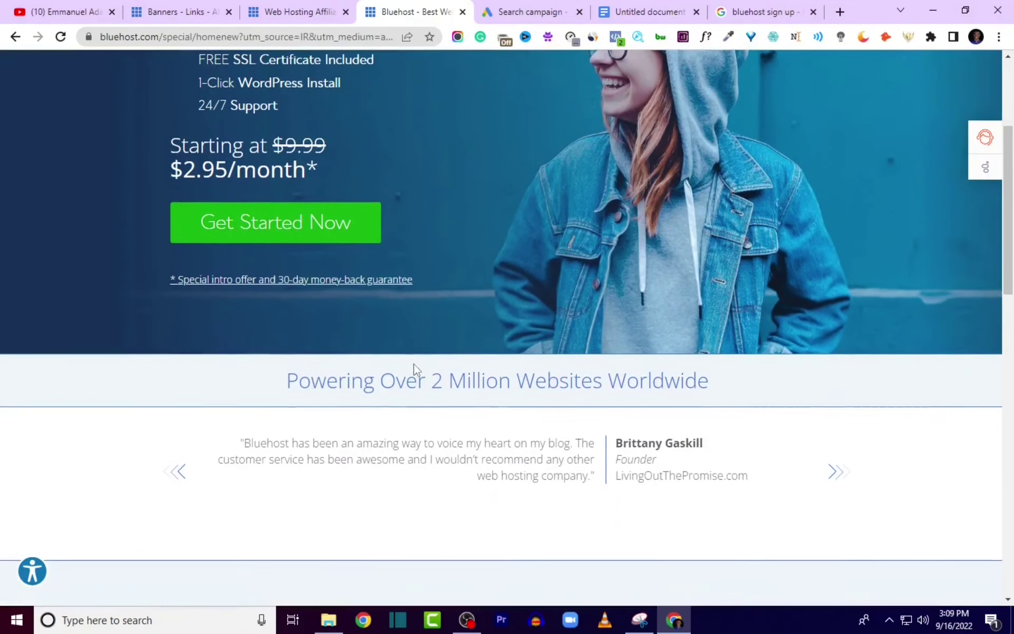
scroll(415, 368, "up", 5)
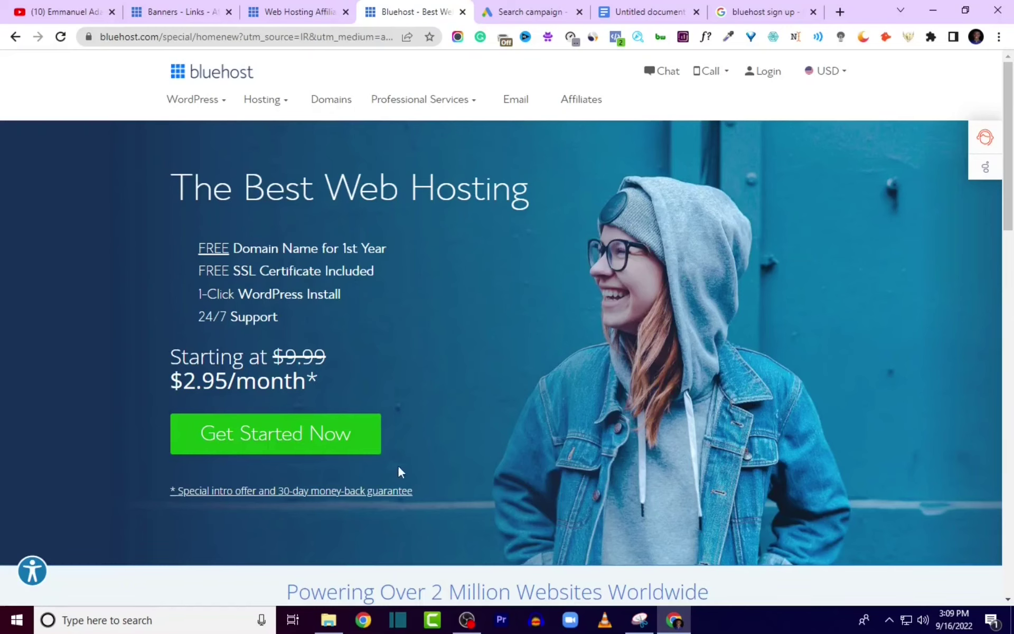
Return to Google Ads and set the ad's display path to "signup" and "webhosting"
left_click(528, 11)
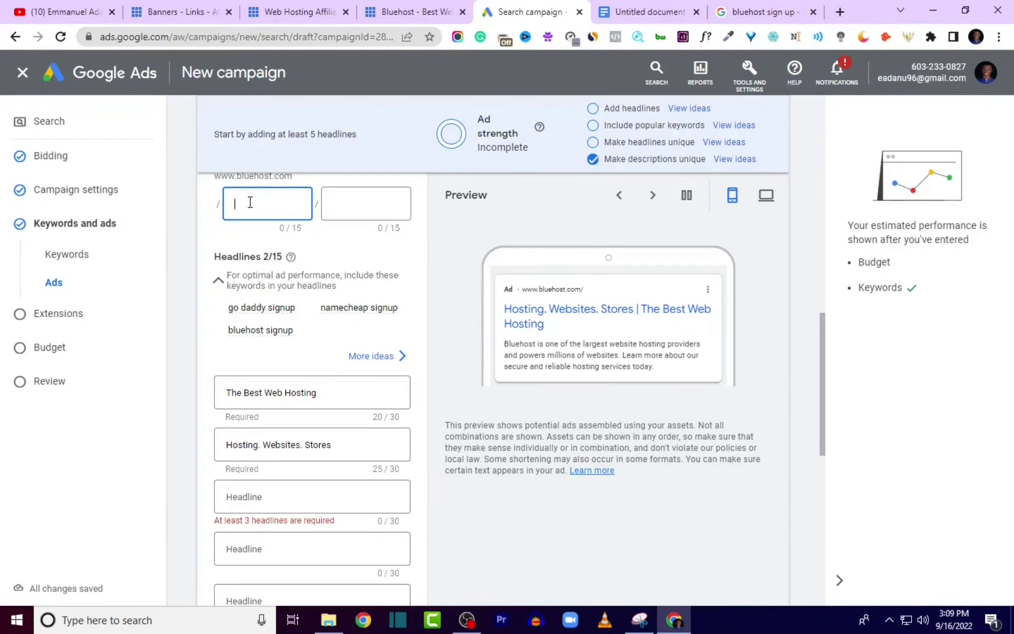
type("signup")
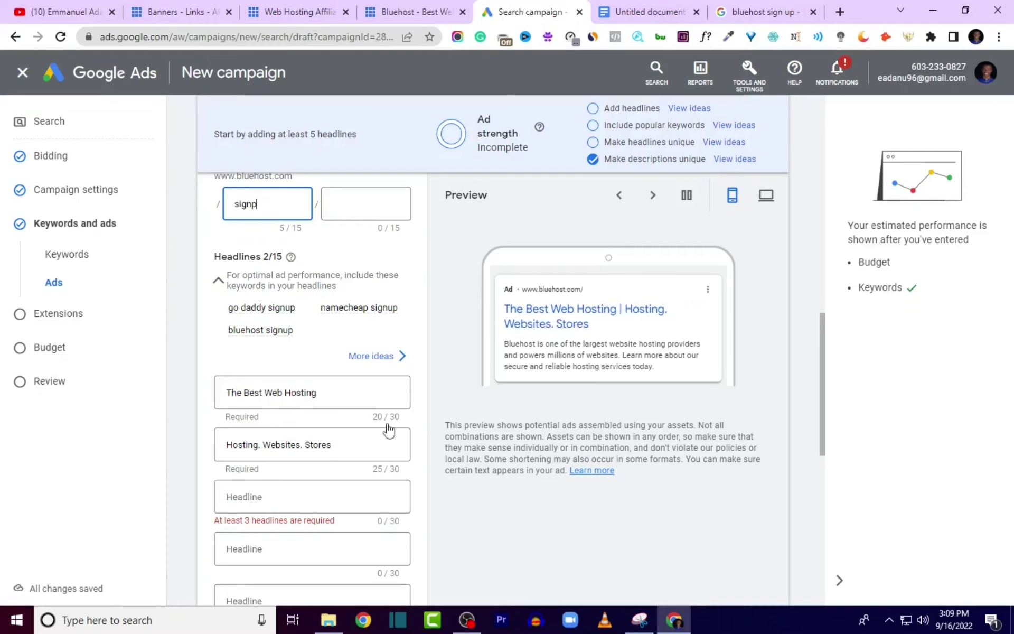
left_click(338, 205)
type("webh")
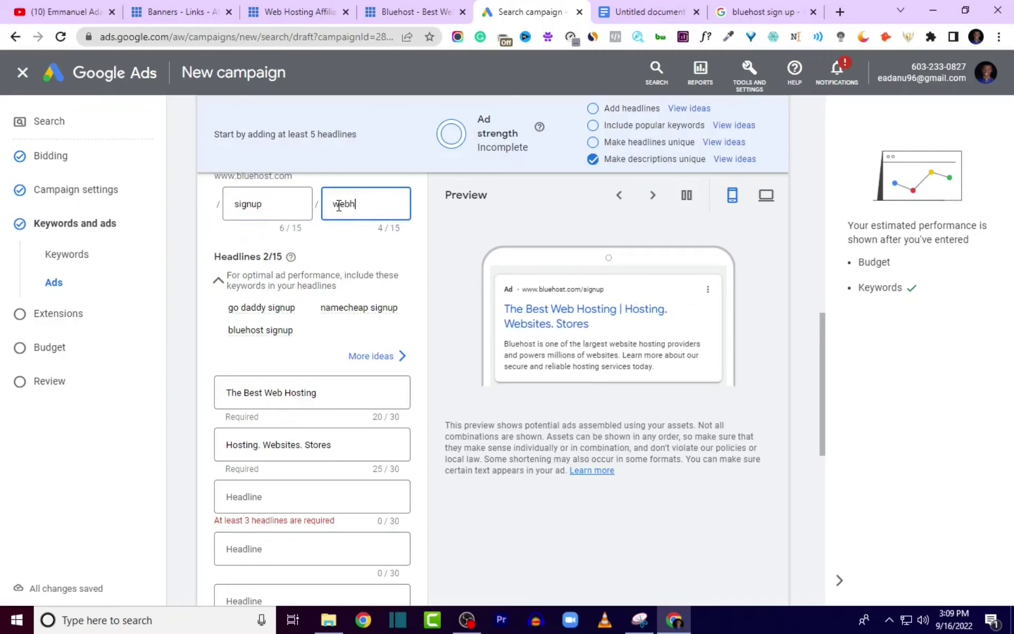
type("osting")
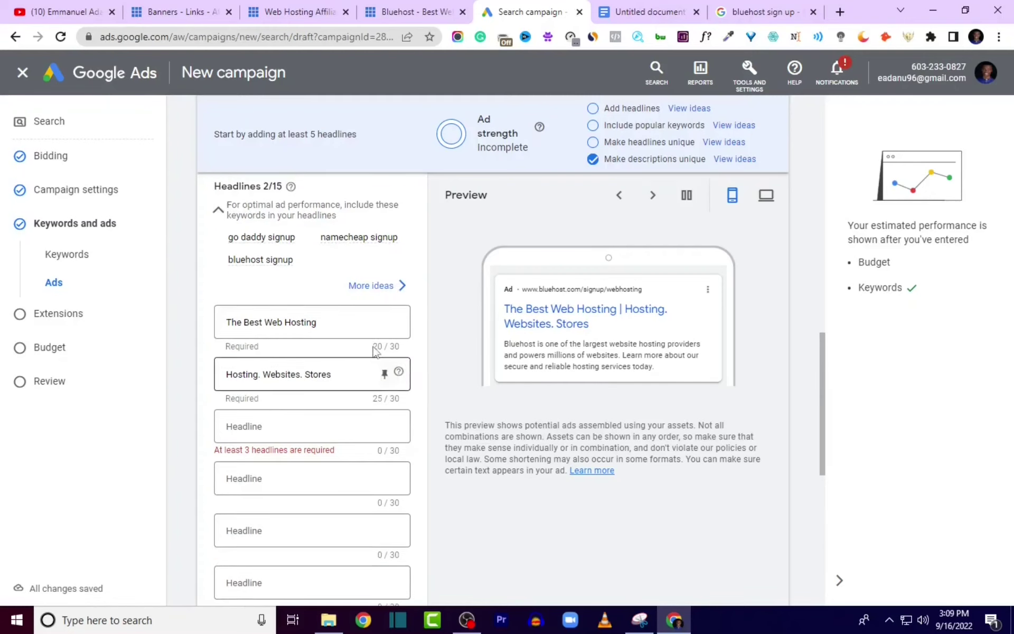
Check the Bluehost landing page's main title and pin the Google Ads headline "The Best Web Hosting" to position 1
scroll(349, 380, "down", 1)
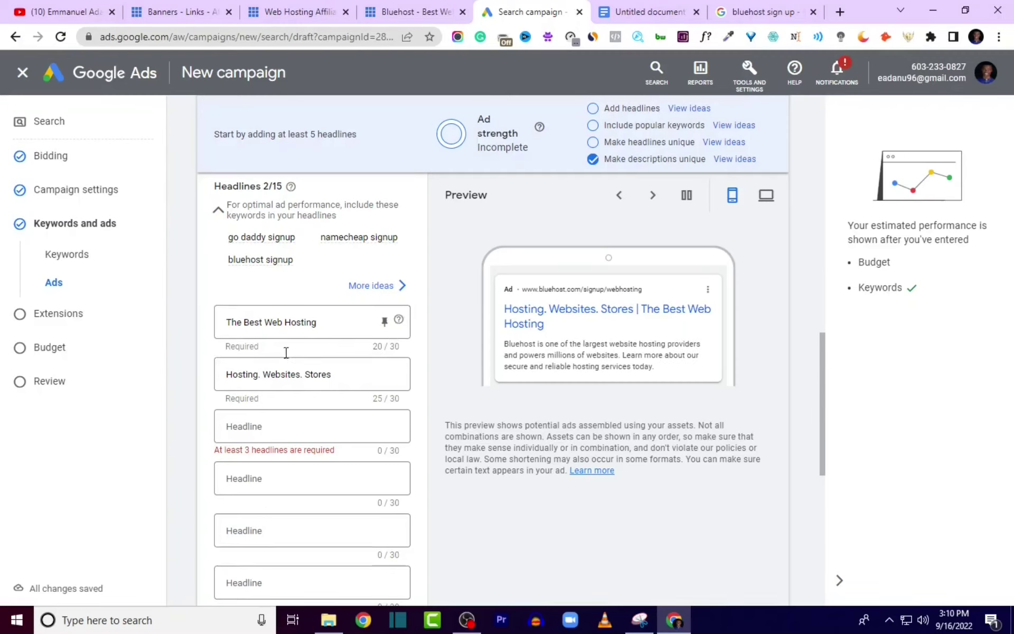
scroll(285, 353, "down", 1)
scroll(329, 333, "up", 1)
scroll(330, 355, "up", 1)
scroll(355, 415, "down", 1)
left_click(413, 16)
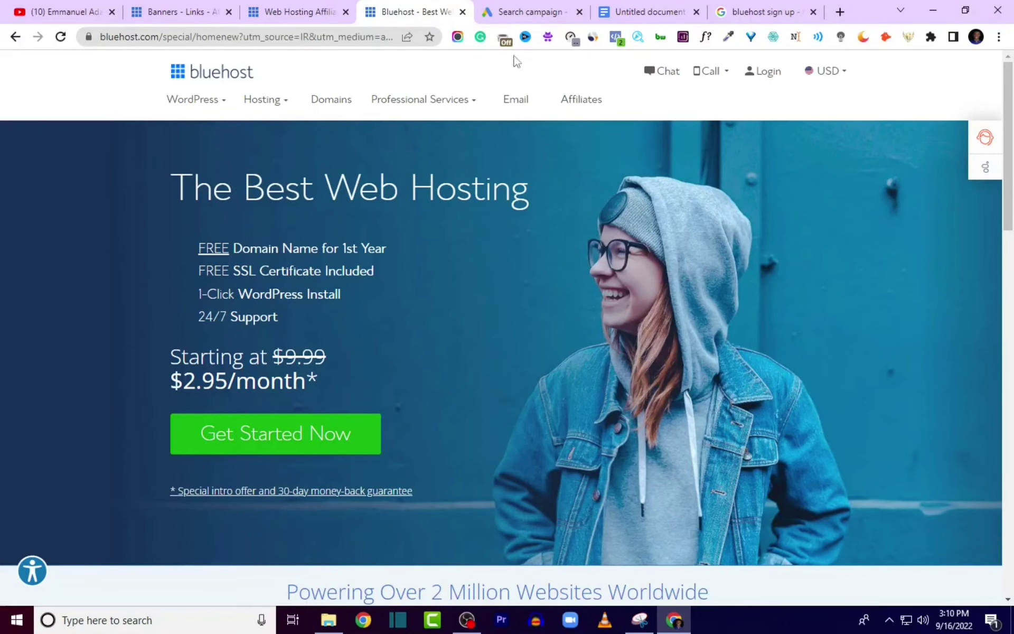
left_click(547, 15)
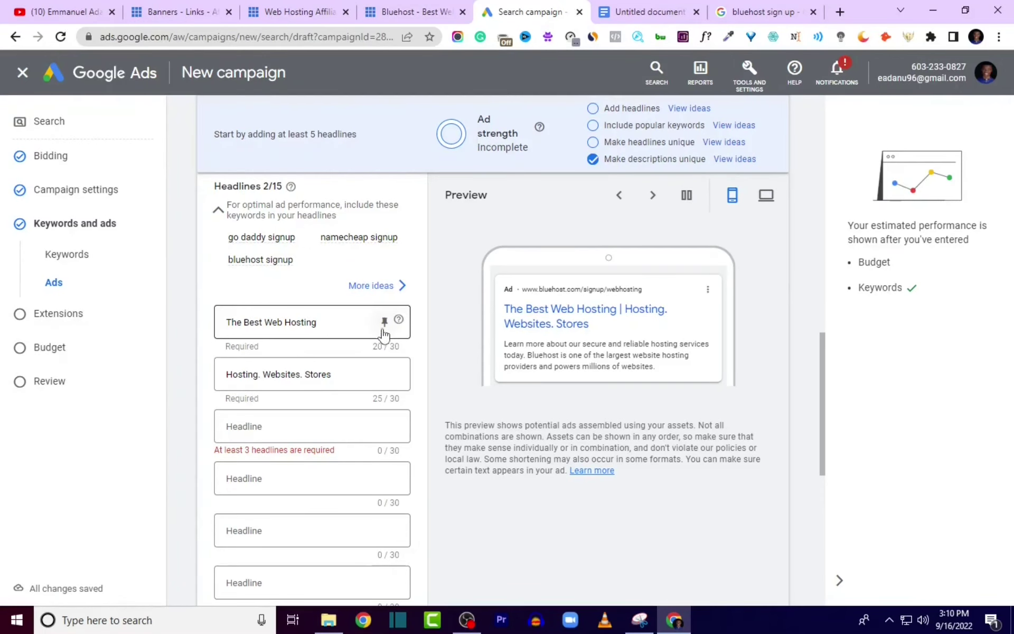
left_click(384, 328)
left_click(552, 370)
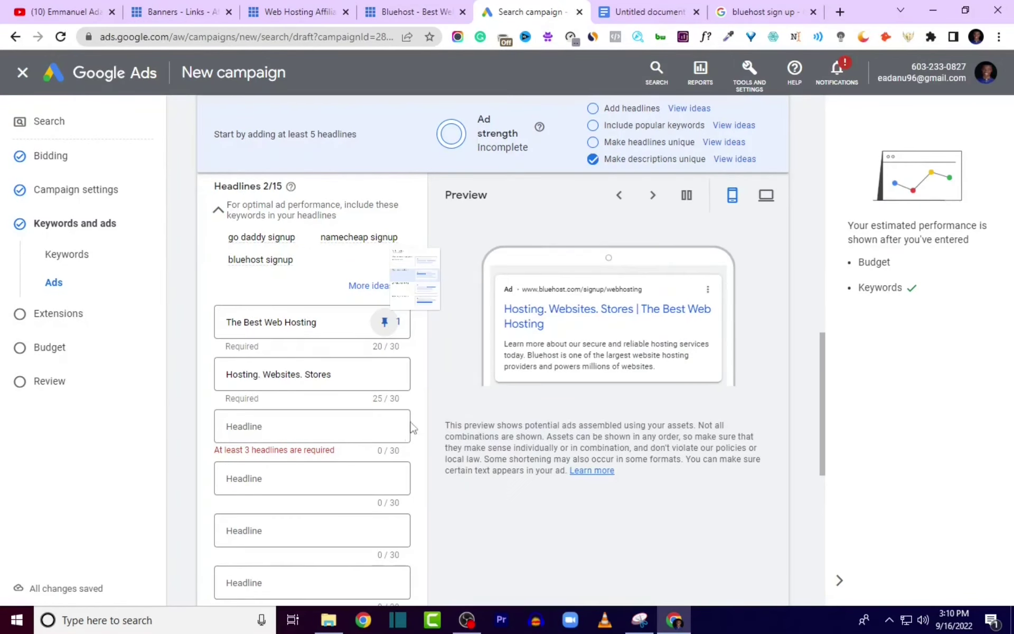
Check the offers on the Bluehost landing page, set the second headline to "Free Domain Name for 1st year" and pin it to position 2
left_click(405, 11)
scroll(671, 461, "down", 1)
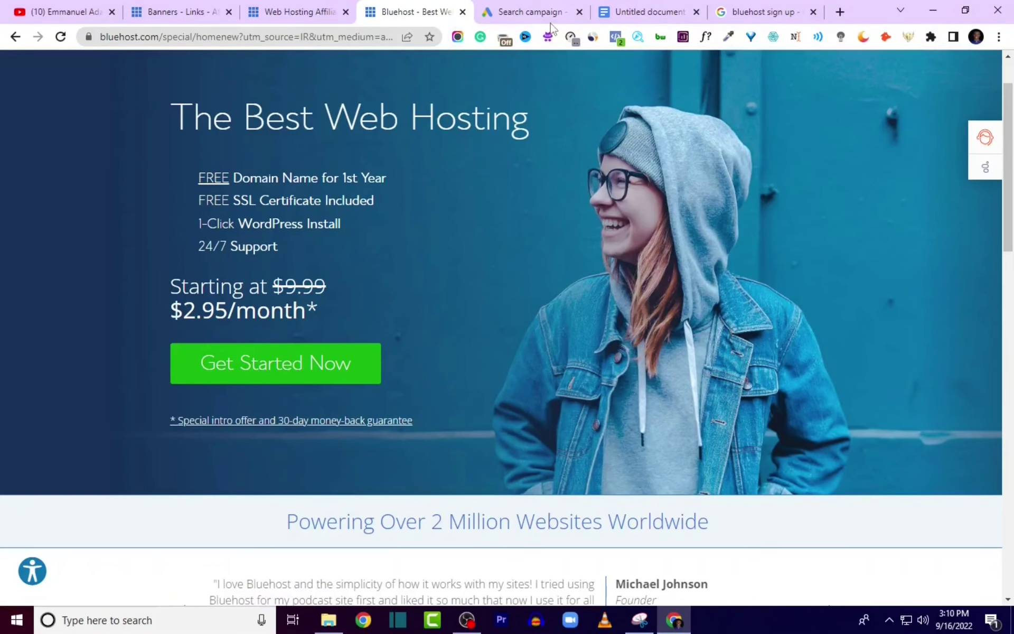
left_click(529, 12)
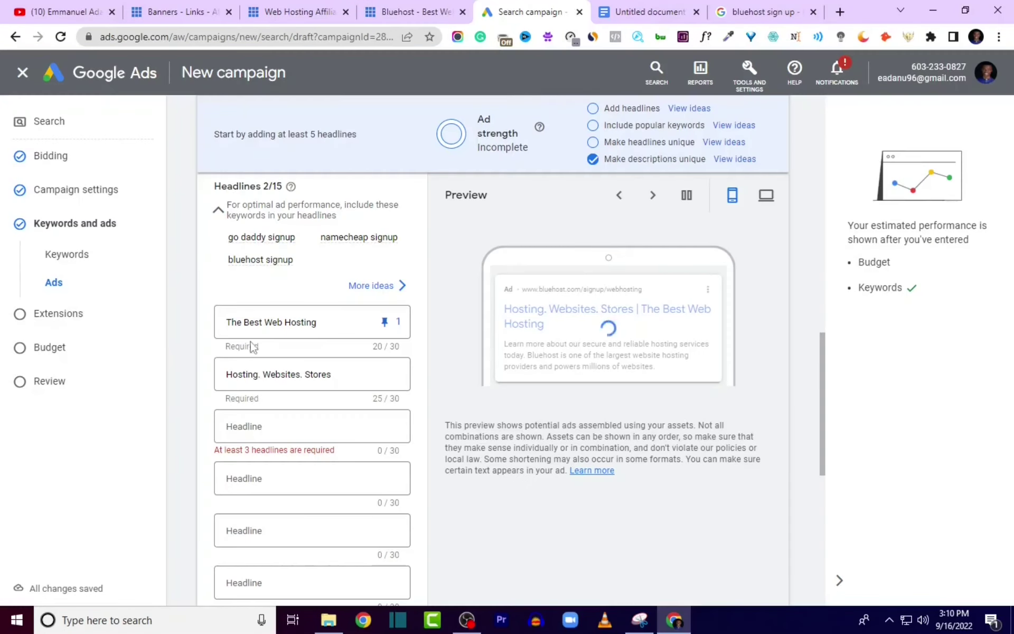
left_click(300, 376)
triple_click(311, 379)
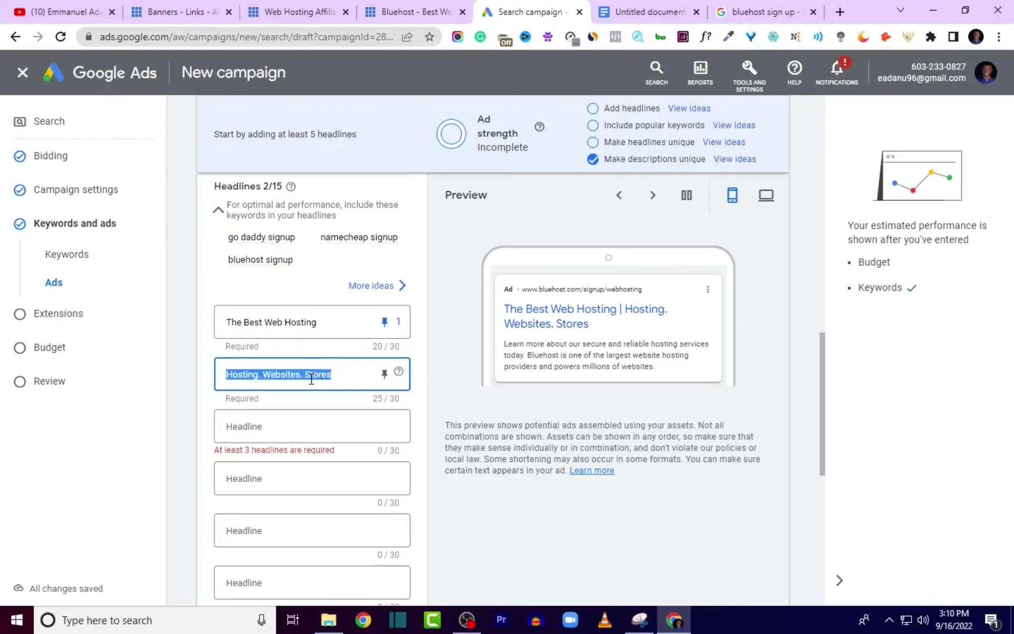
type("Free Do")
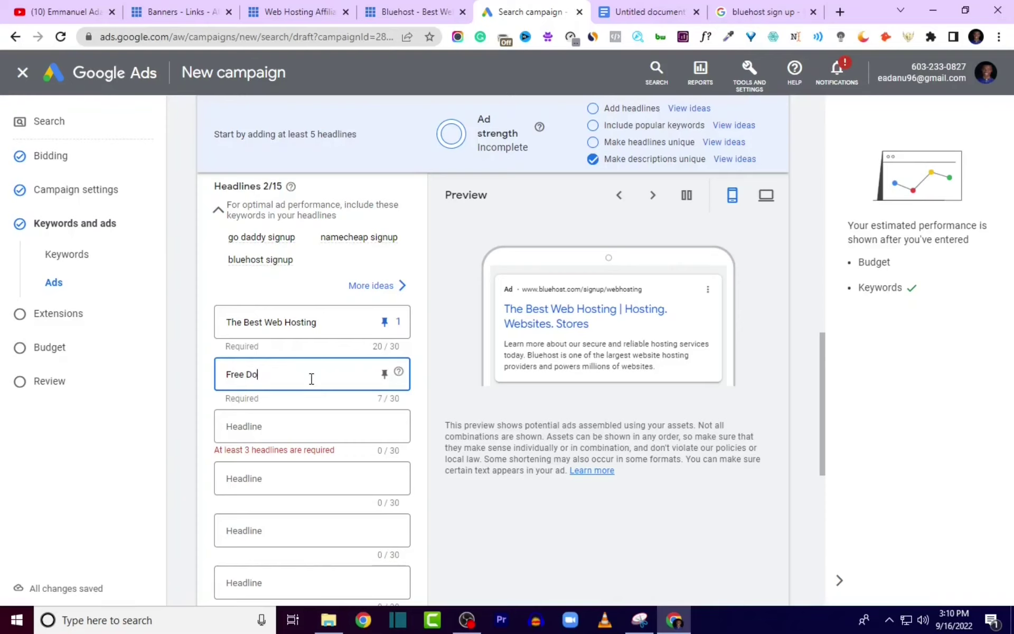
type("main Name for 1st year")
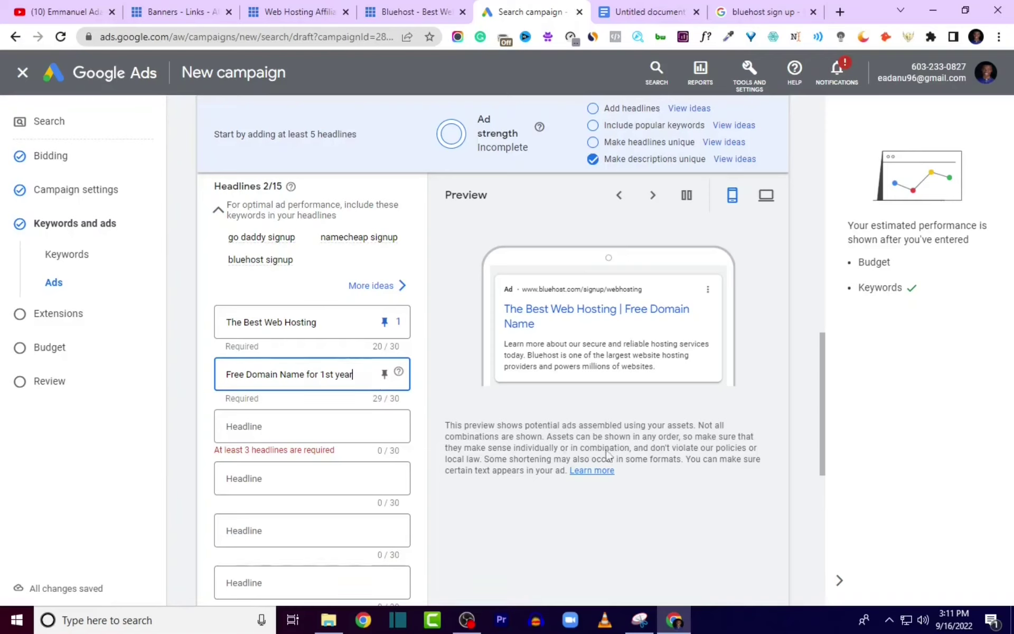
left_click(385, 373)
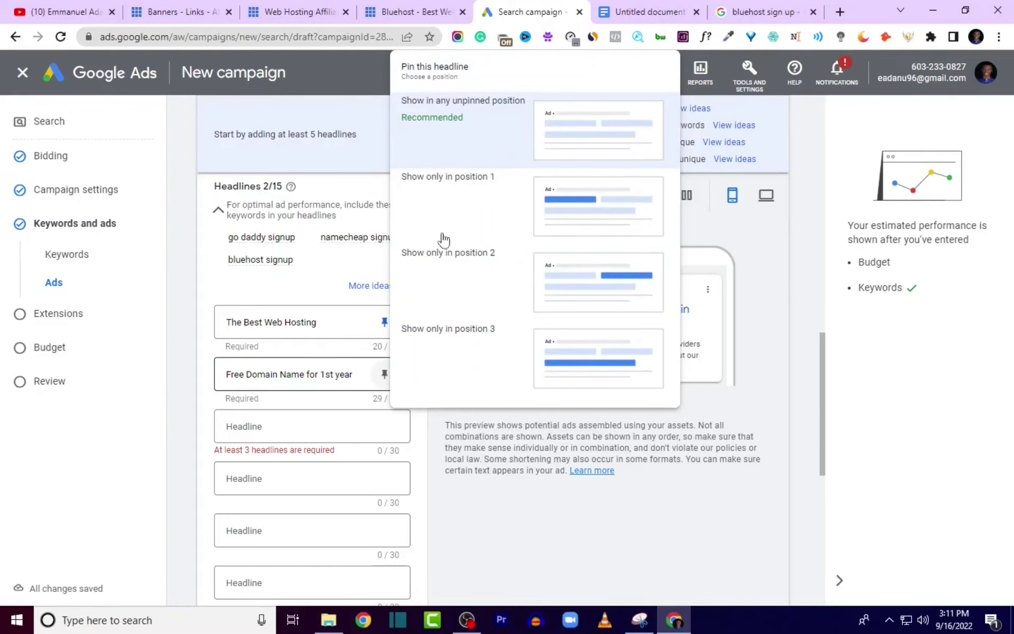
left_click(467, 279)
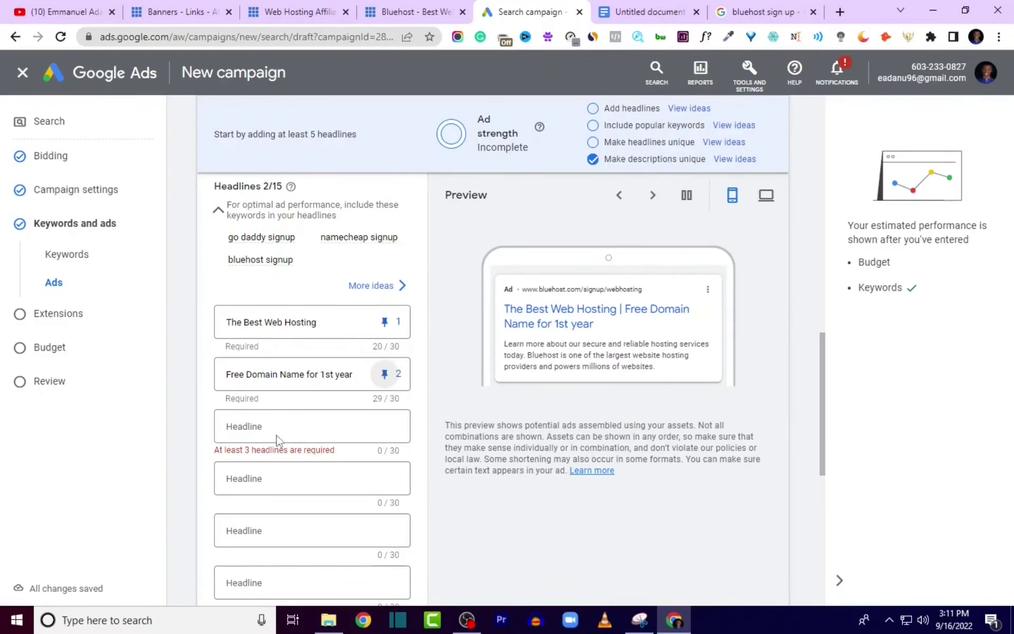
Recheck the landing page's offer list, enter "1 Click Wordpress Install" as the third headline and pin it to position 3
left_click(396, 13)
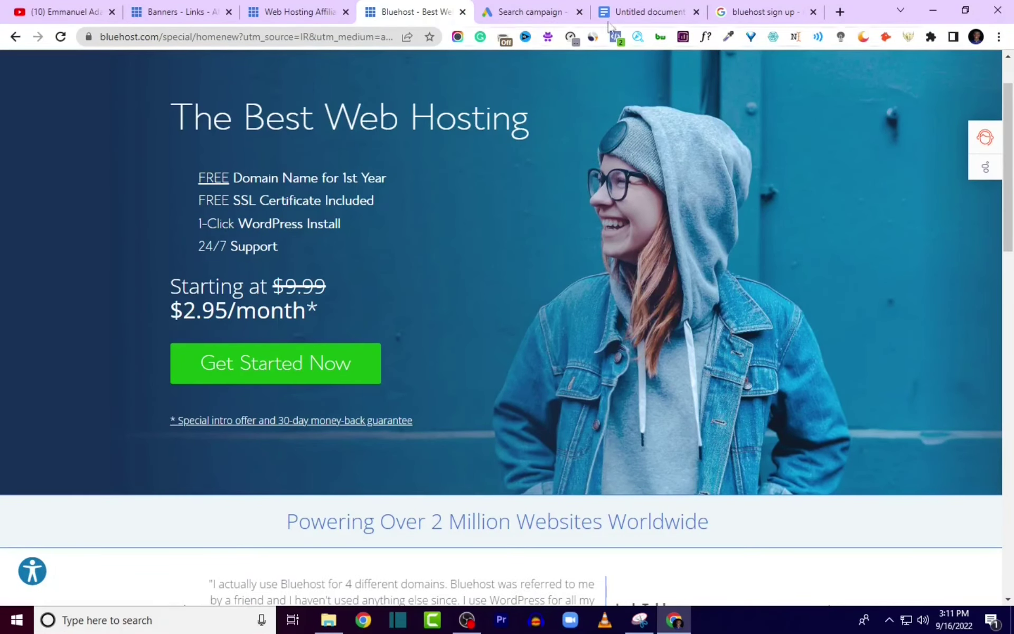
left_click(528, 11)
left_click(275, 439)
type("1 Click Wordpress Install")
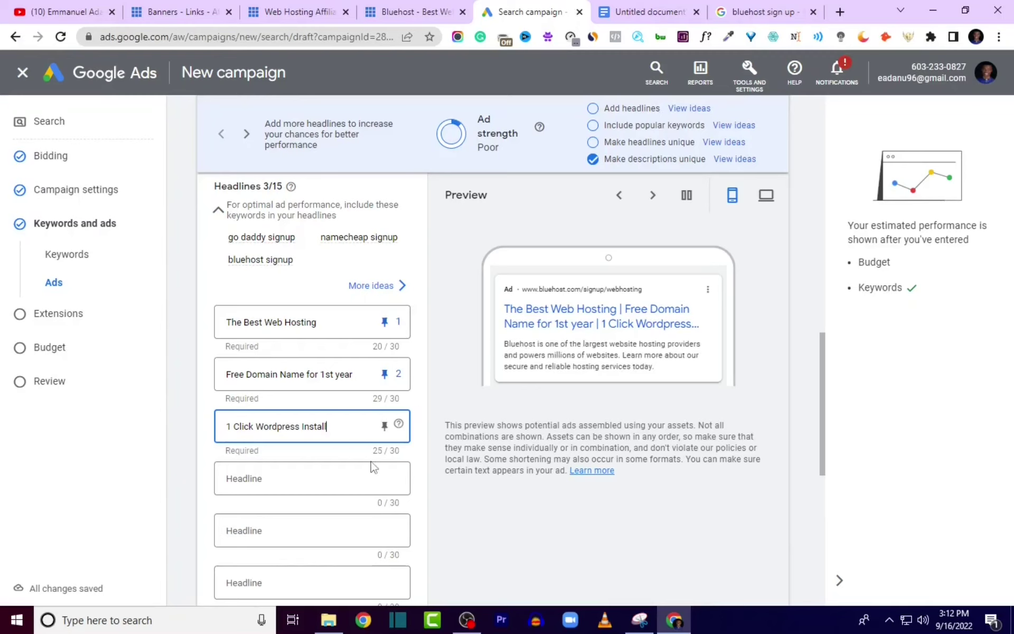
left_click(384, 426)
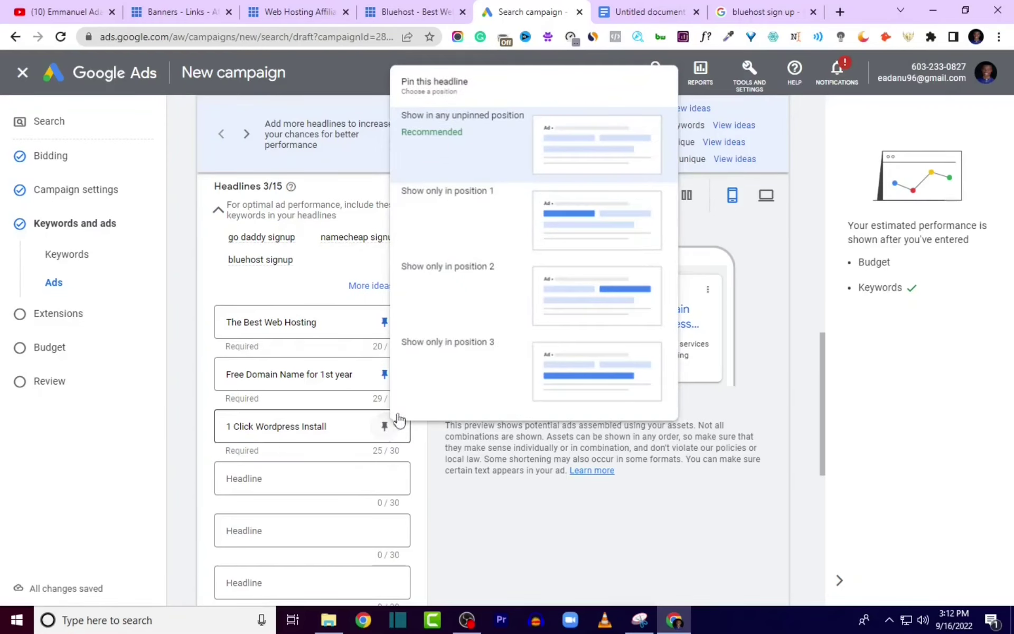
left_click(441, 355)
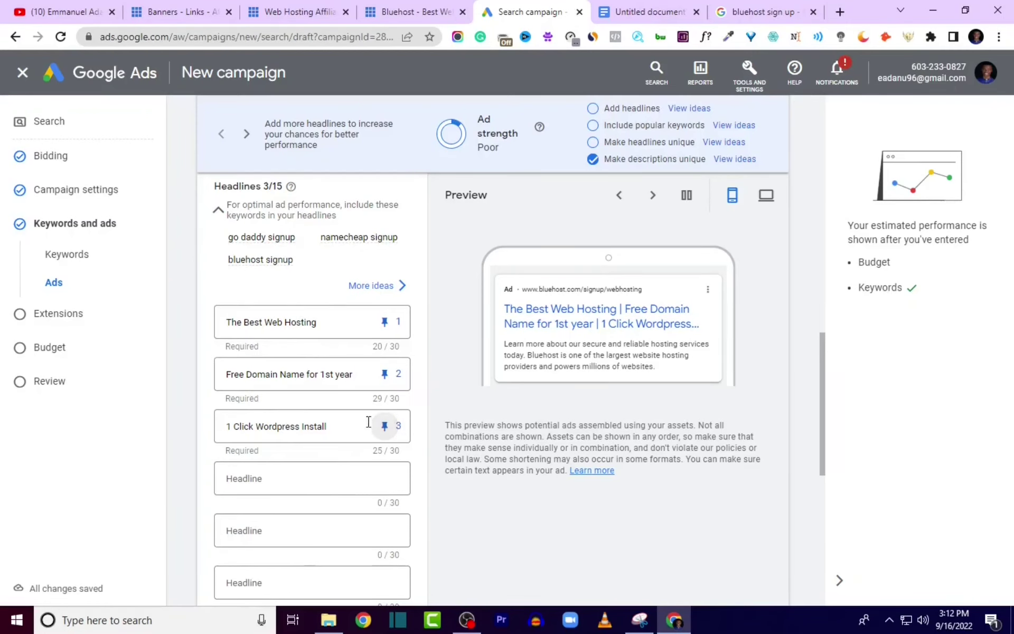
Review the ad's current descriptions and examine the Bluehost landing page for selling points to reuse in them
scroll(383, 423, "down", 3)
scroll(417, 422, "down", 1)
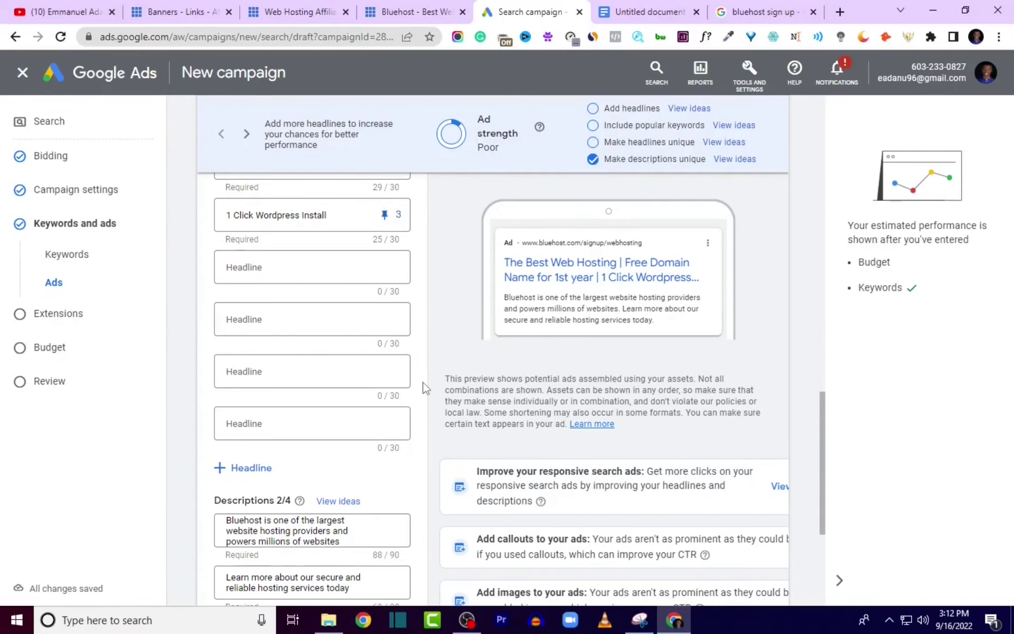
scroll(423, 389, "down", 2)
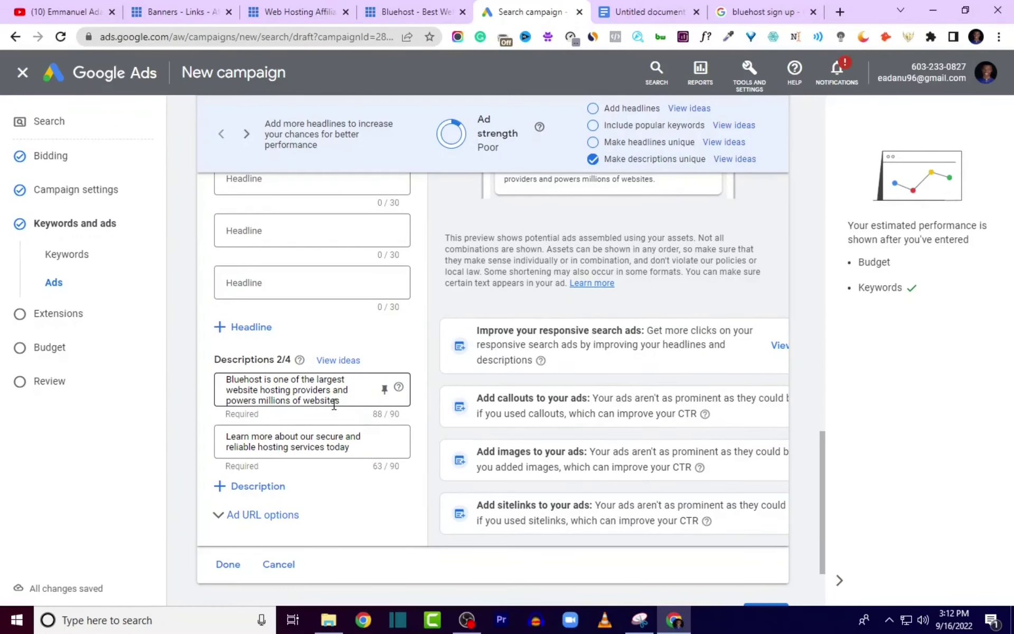
scroll(355, 400, "up", 1)
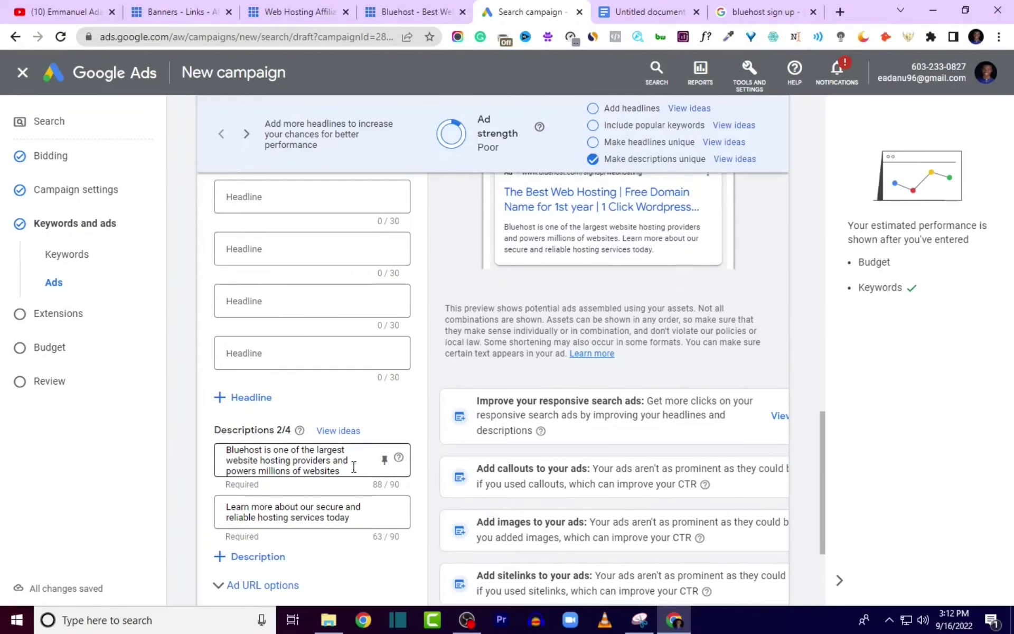
scroll(366, 465, "up", 1)
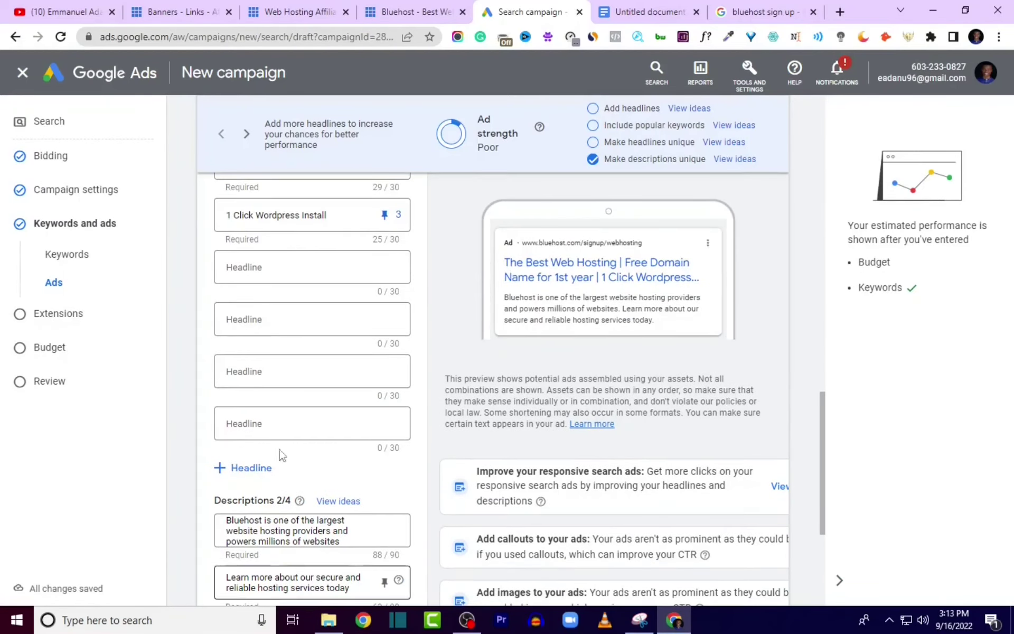
left_click(414, 16)
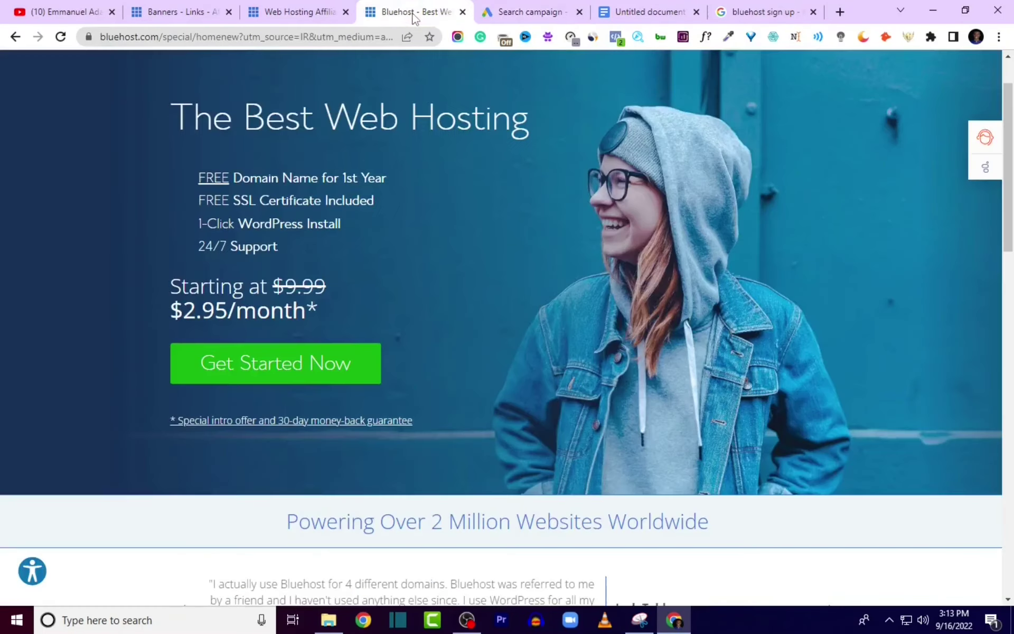
scroll(549, 449, "down", 3)
scroll(456, 451, "up", 1)
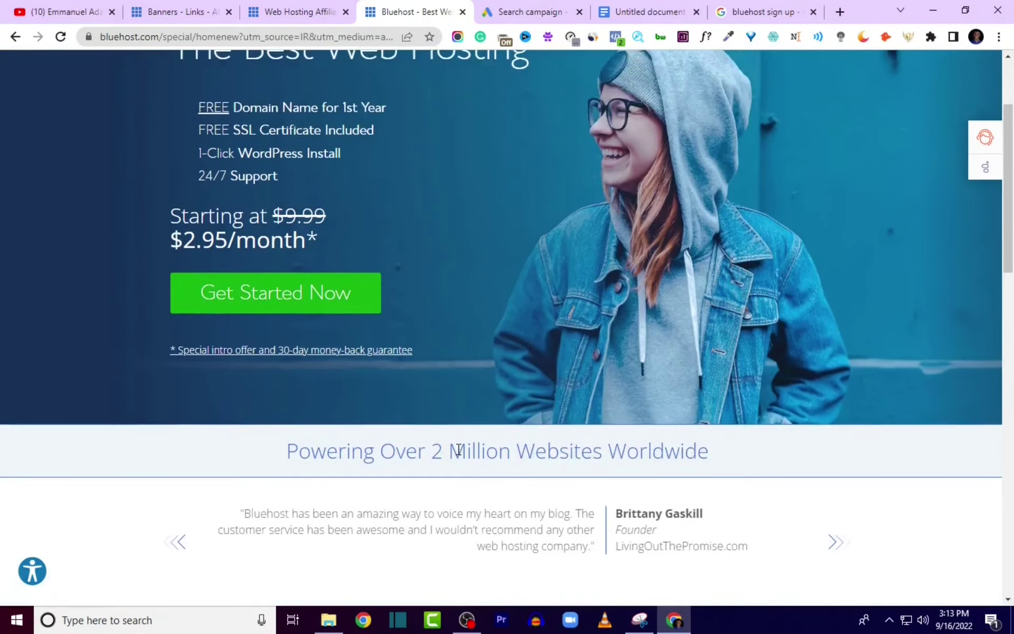
scroll(491, 444, "down", 3)
scroll(520, 434, "down", 5)
scroll(520, 436, "down", 3)
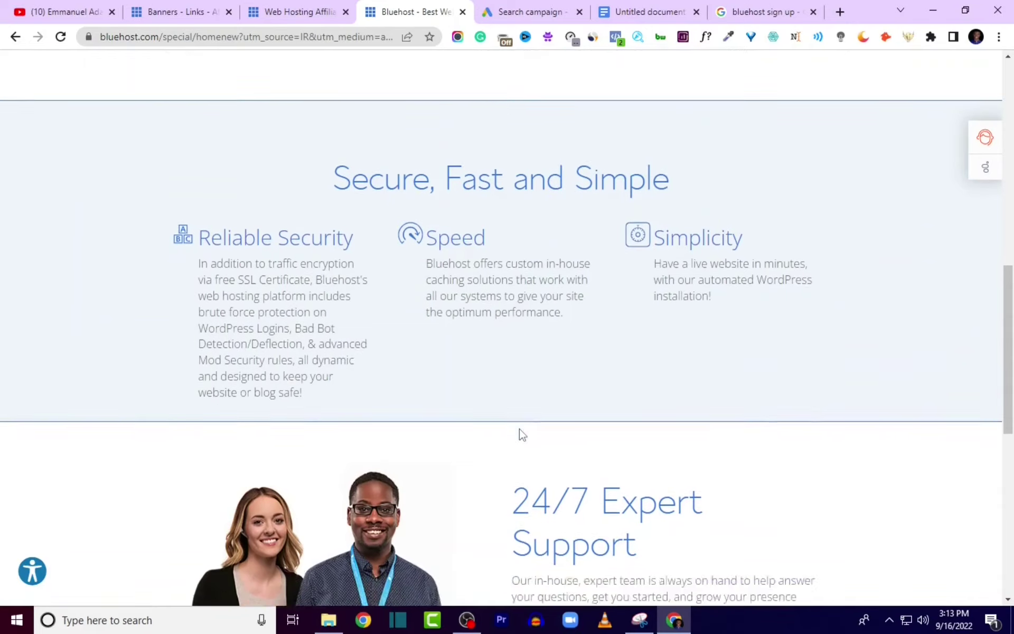
scroll(520, 436, "down", 5)
scroll(520, 433, "up", 20)
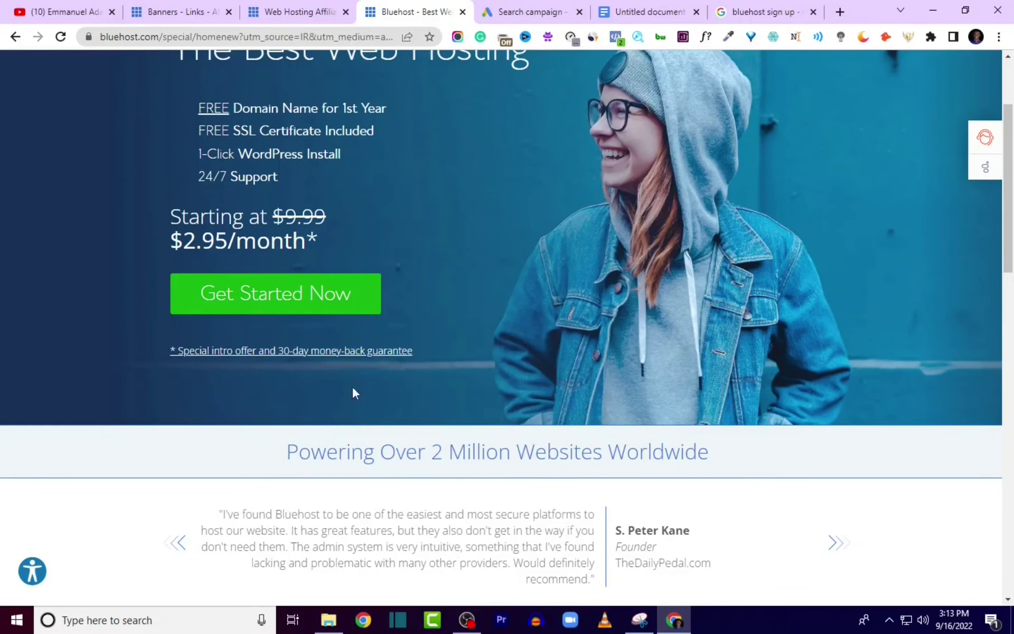
Return to Google Ads and replace the first ad description with "Powering over 2 million websites worldwide"
left_click(511, 14)
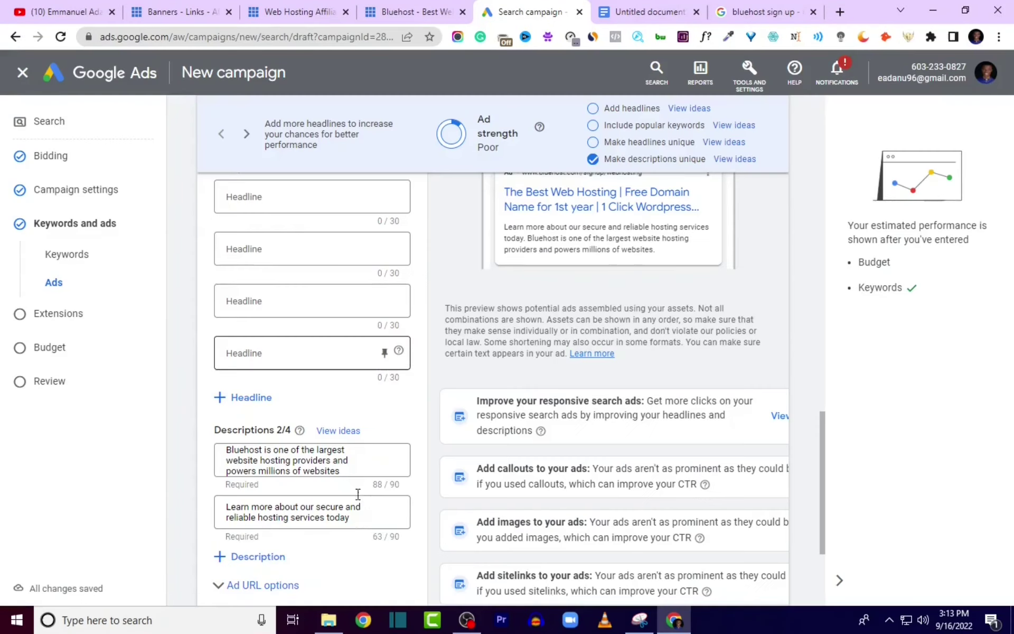
scroll(346, 446, "down", 1)
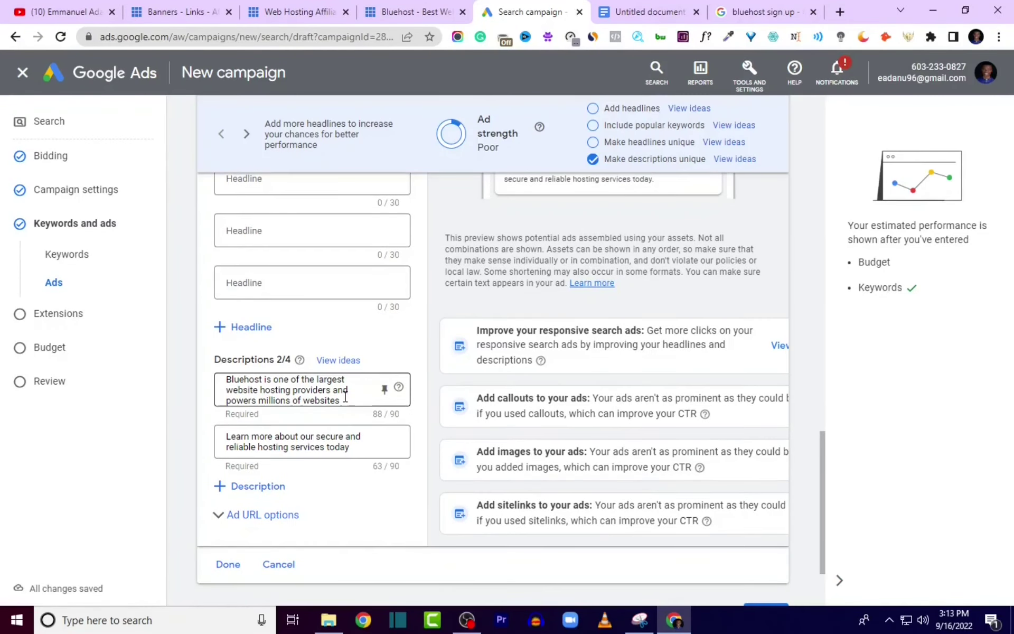
triple_click(345, 400)
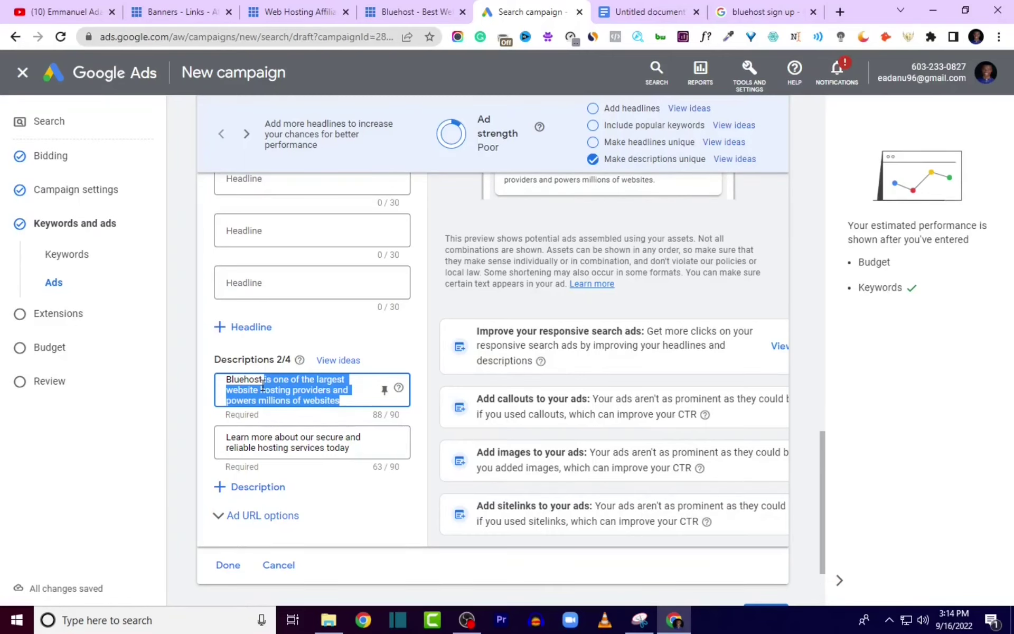
key("ctrl+a")
type("Powering over 2")
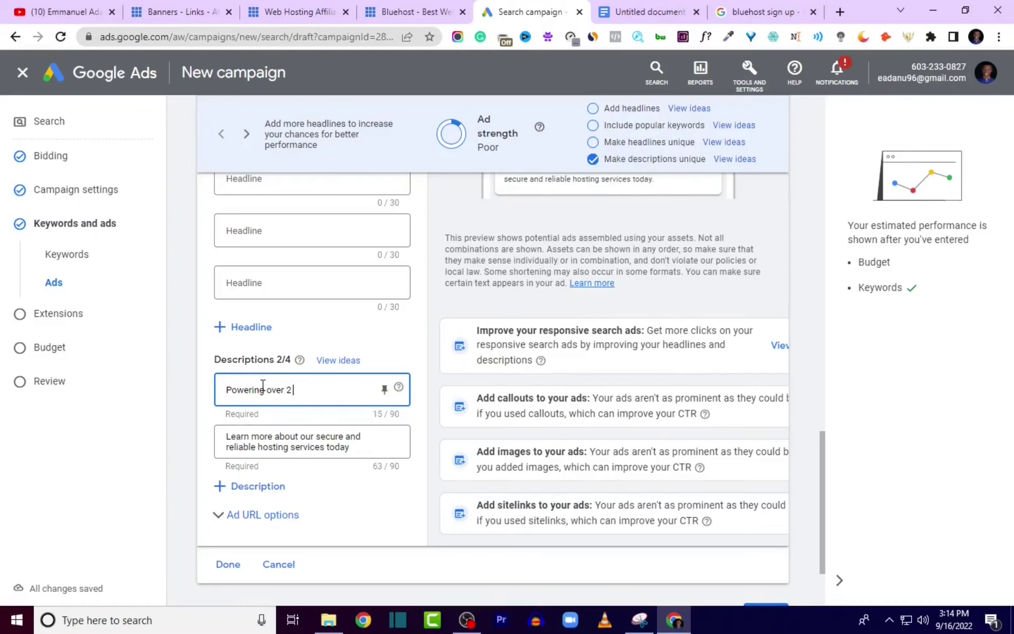
type(" million websites worldwide")
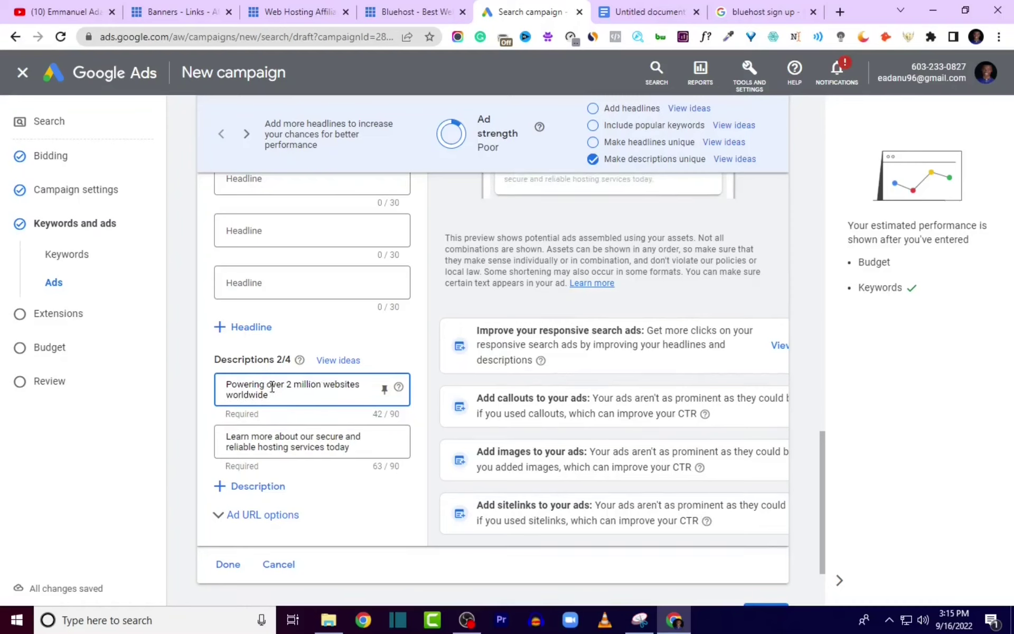
Replace the second ad description with the landing page's offer, "Special intro offer and 30 days money back guarantee", and add an empty third description field
left_click(274, 439)
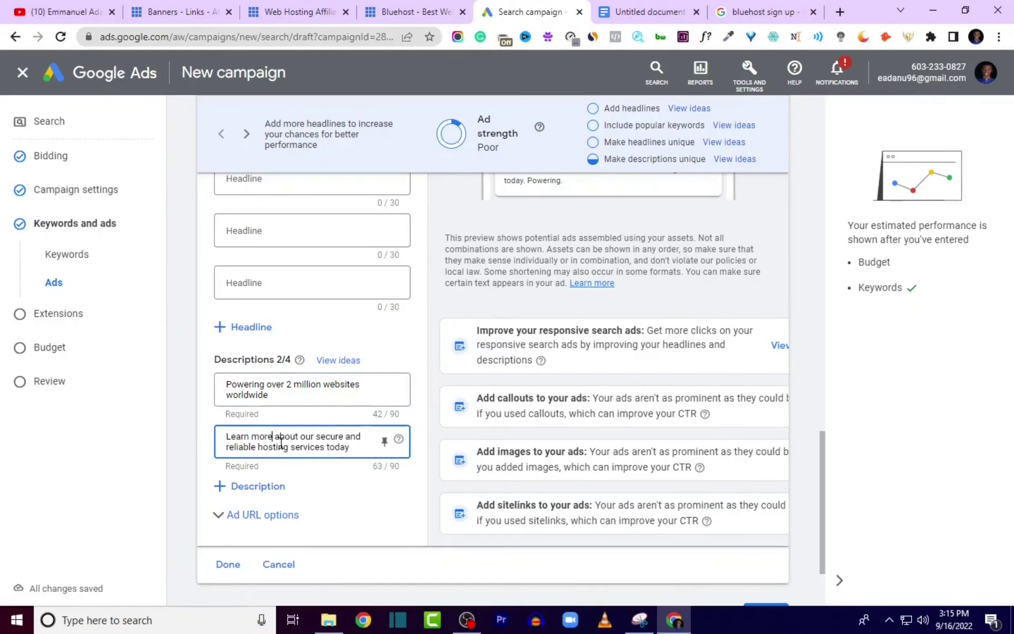
key("ctrl+shift+Tab")
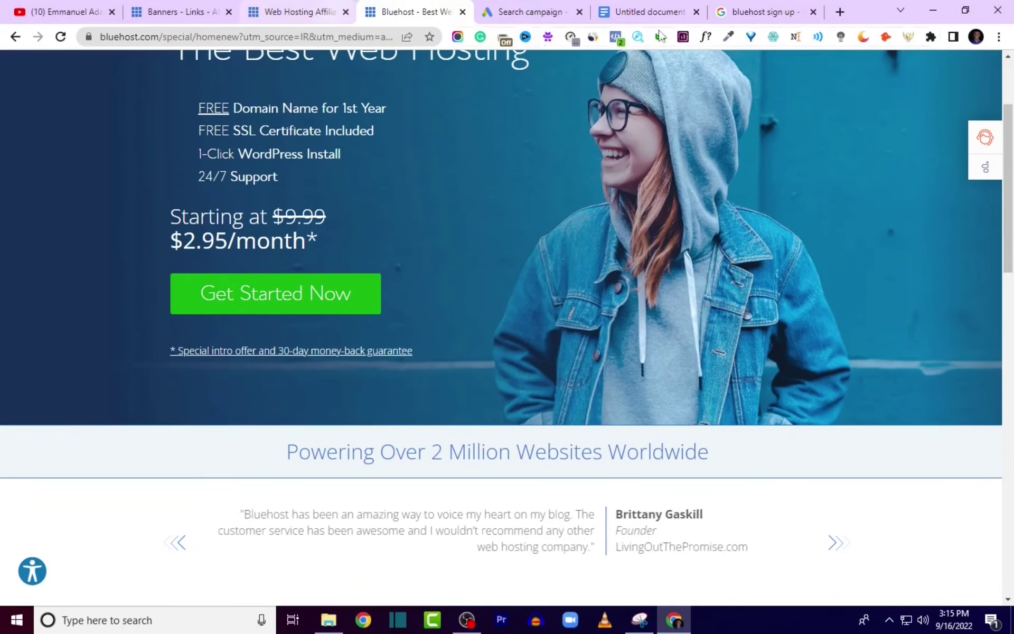
left_click(531, 19)
type("Special intro offer and 30 days money back guarantee")
left_click(273, 486)
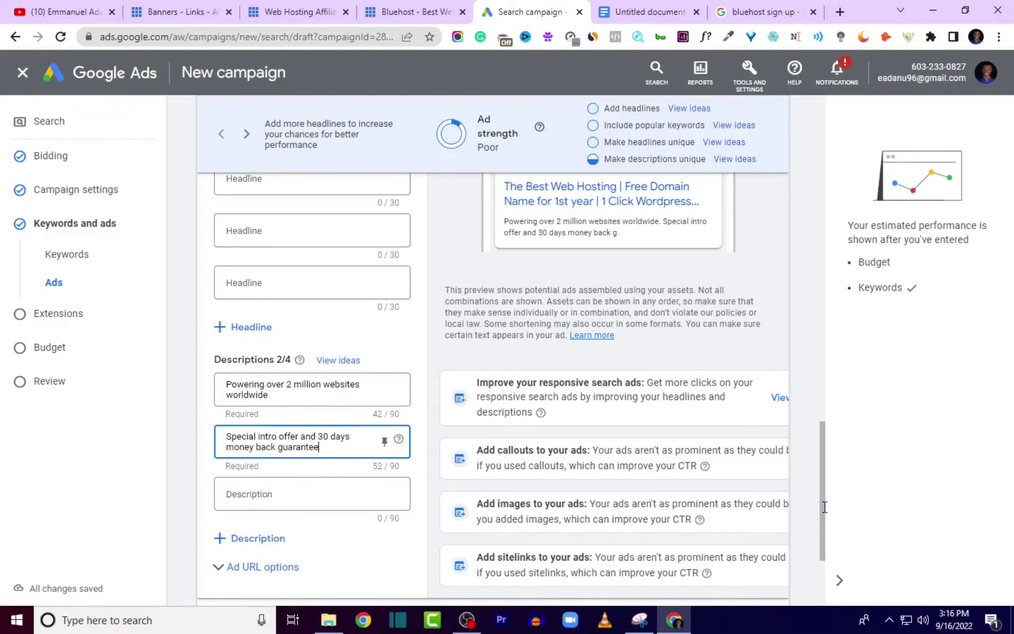
Preview the ad in its desktop layout and then in its mobile layout
scroll(764, 289, "up", 5)
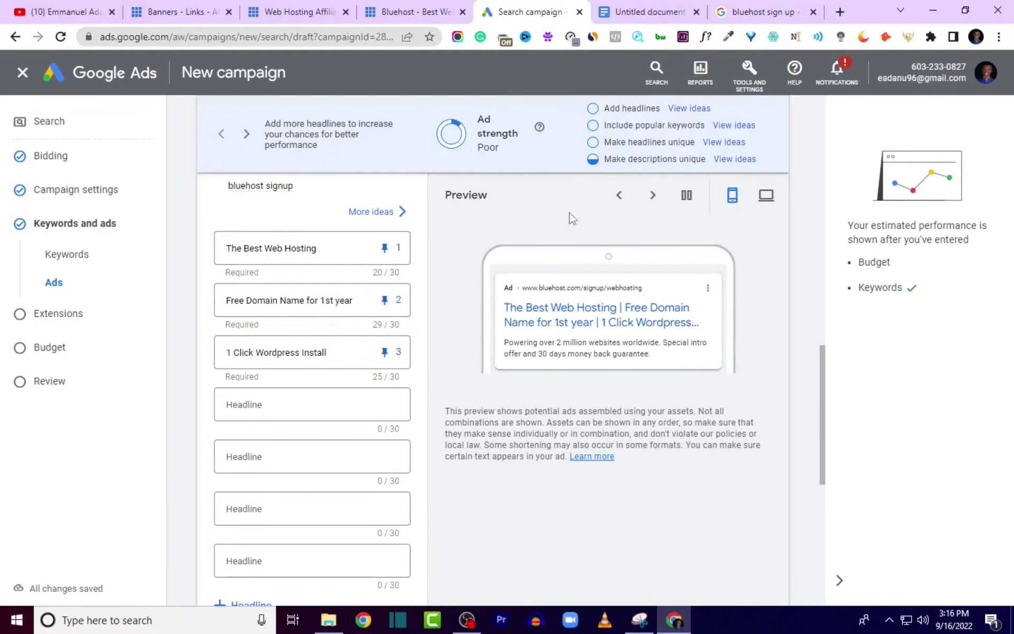
left_click(765, 195)
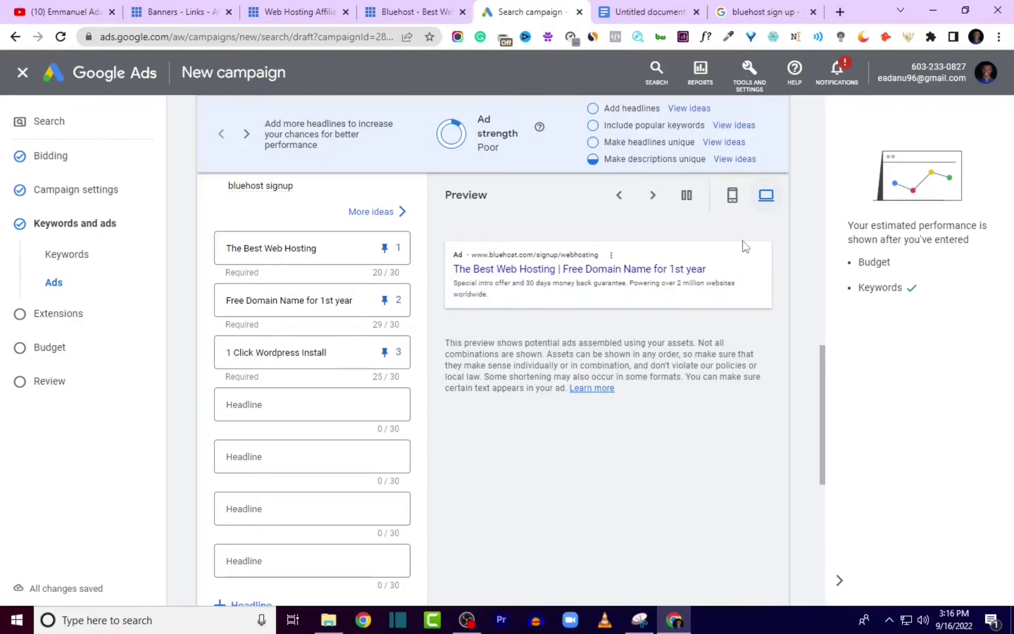
left_click(732, 196)
Finish the keywords and ads stage and continue past Extensions to the Budget stage without adding any extensions
scroll(827, 455, "down", 2)
scroll(827, 455, "down", 10)
left_click(765, 504)
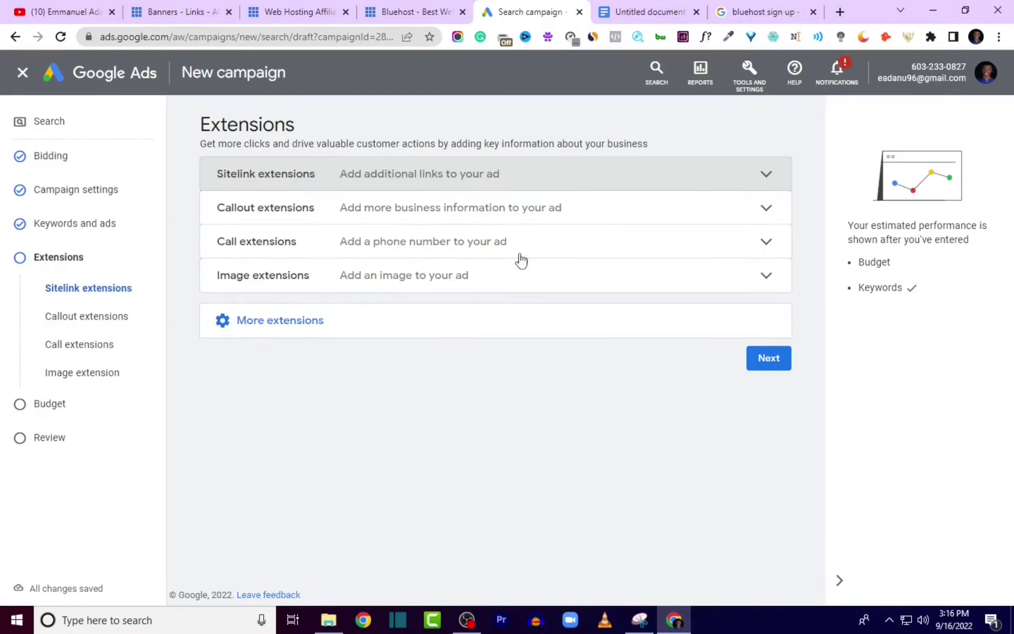
left_click(772, 365)
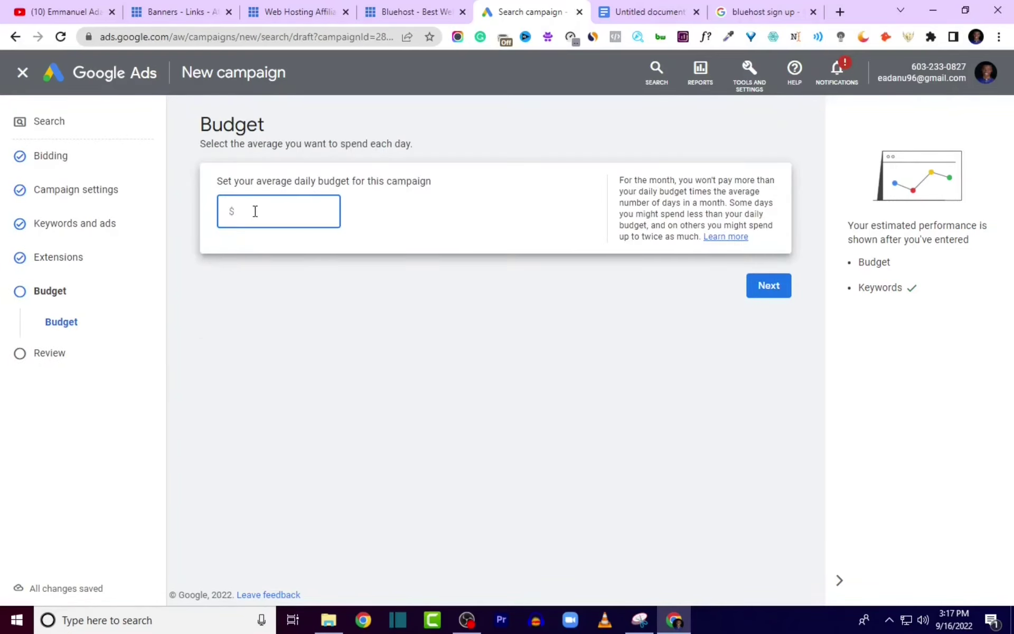
Set the campaign's average daily budget to $100 and continue to the campaign review
type("100")
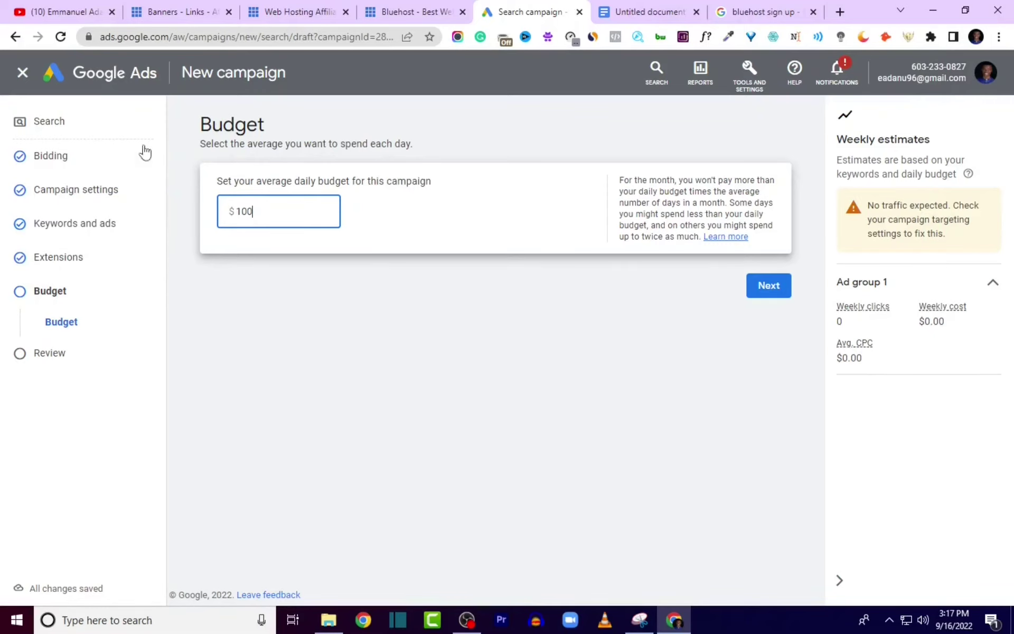
left_click(175, 198)
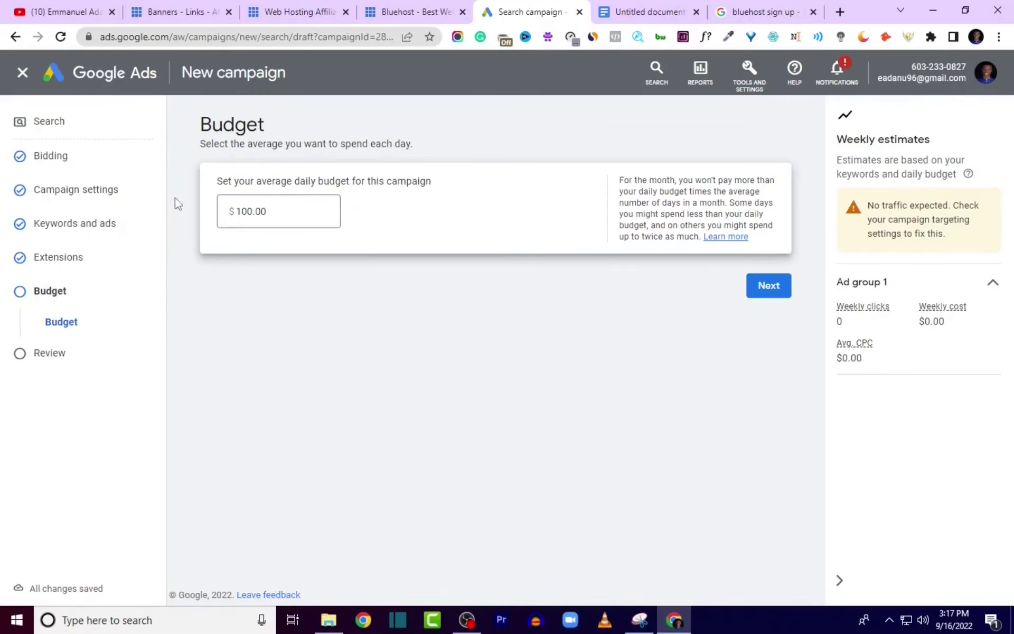
left_click(762, 290)
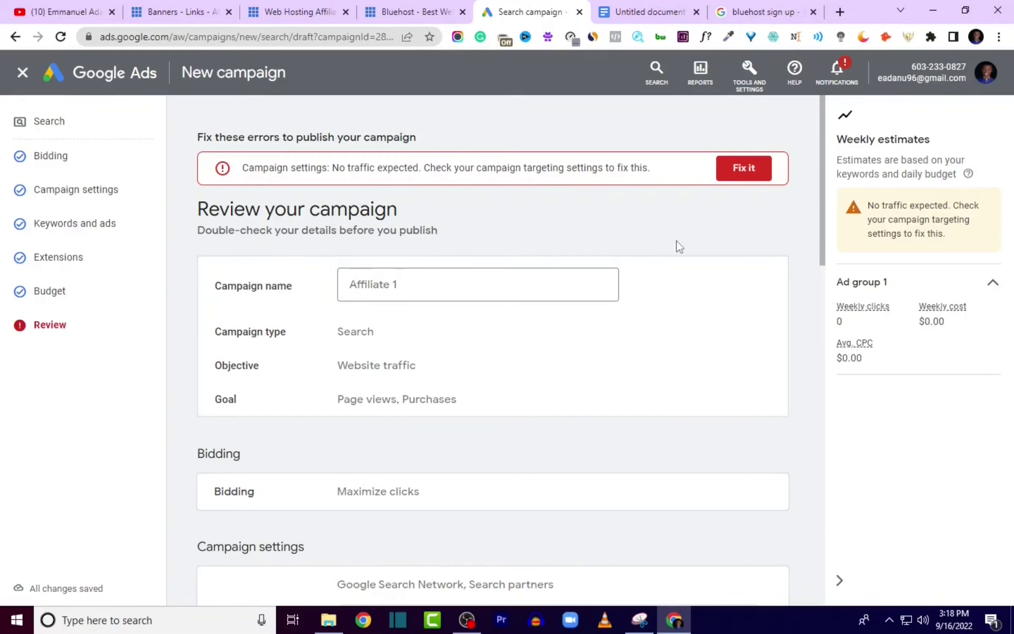
Open the fix for the campaign's no-traffic error and add the exact-match keyword [Bluehost] on a new line above the existing keywords
left_click(754, 174)
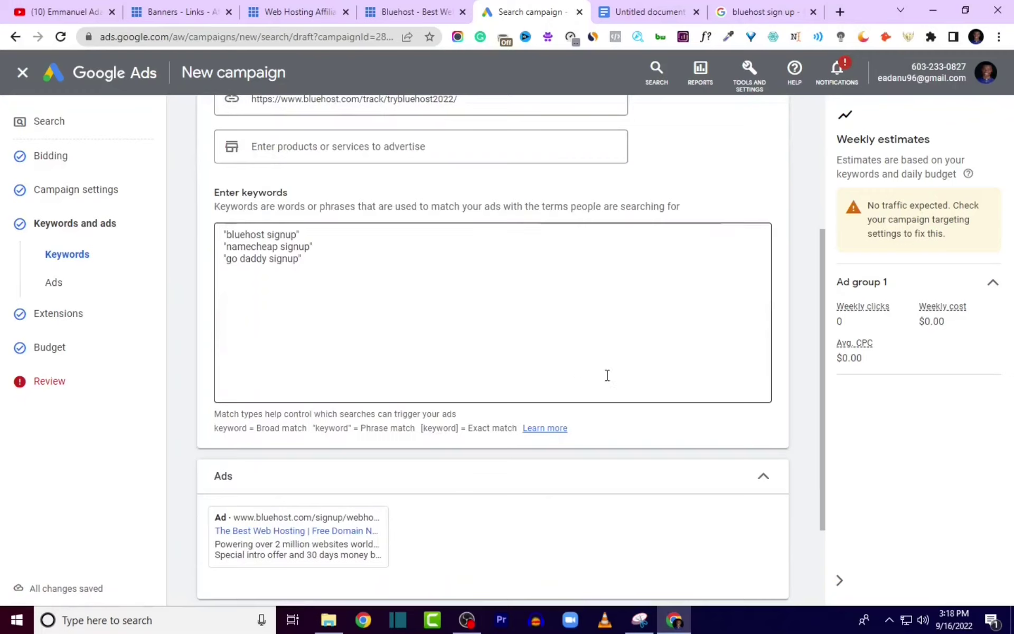
scroll(606, 375, "down", 1)
left_click(319, 303)
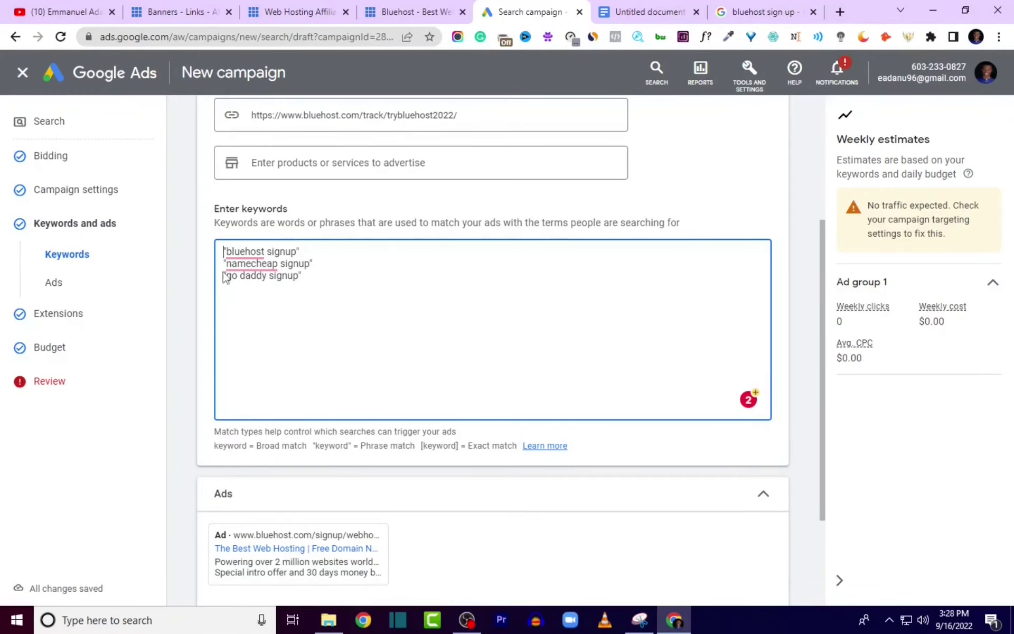
left_click(238, 262)
key("Return")
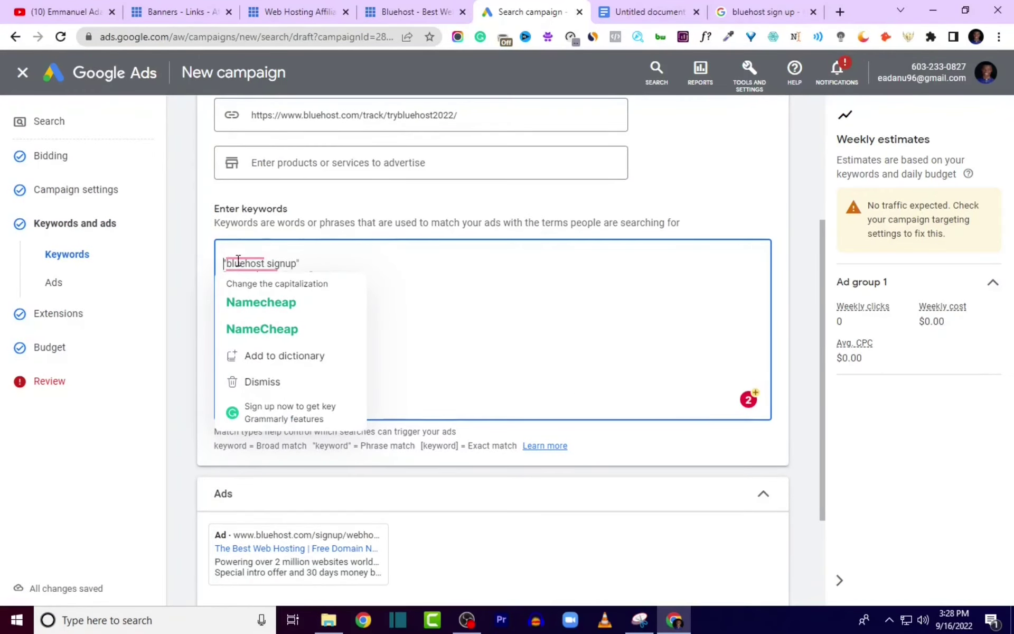
key("Up")
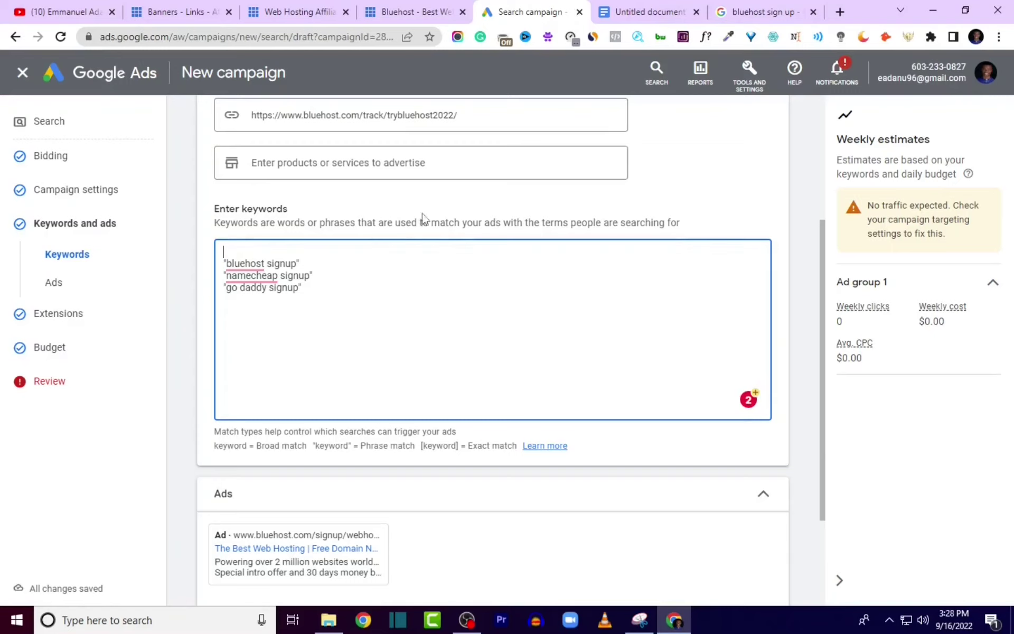
left_click_drag(300, 263, 223, 263)
left_click(243, 247)
type("[Bluehost]")
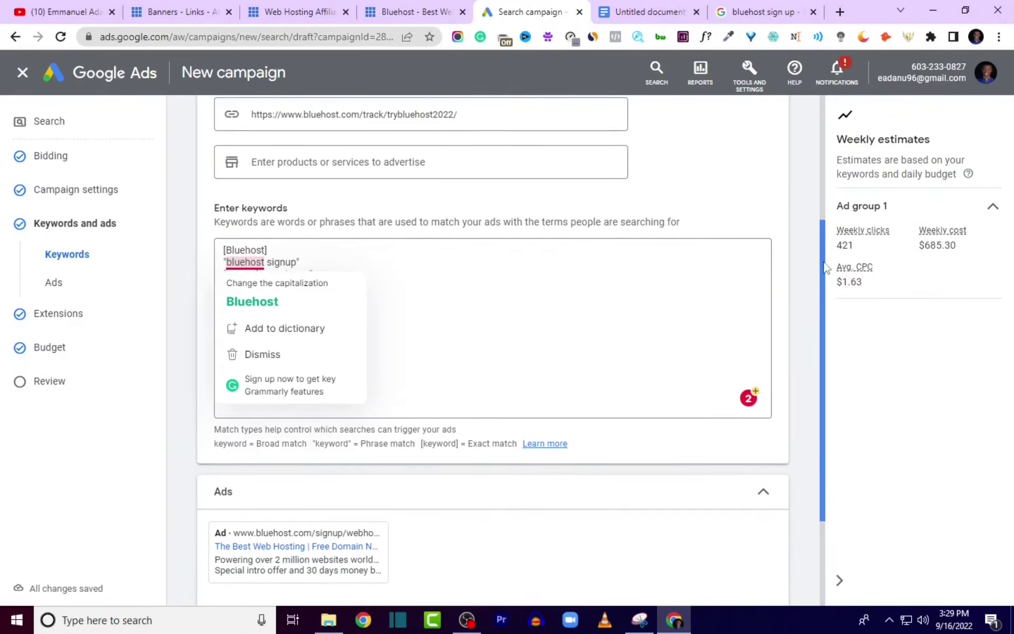
Finish the keywords and ads stage and continue through the Extensions and Budget stages to the campaign review
scroll(810, 380, "down", 3)
left_click(767, 508)
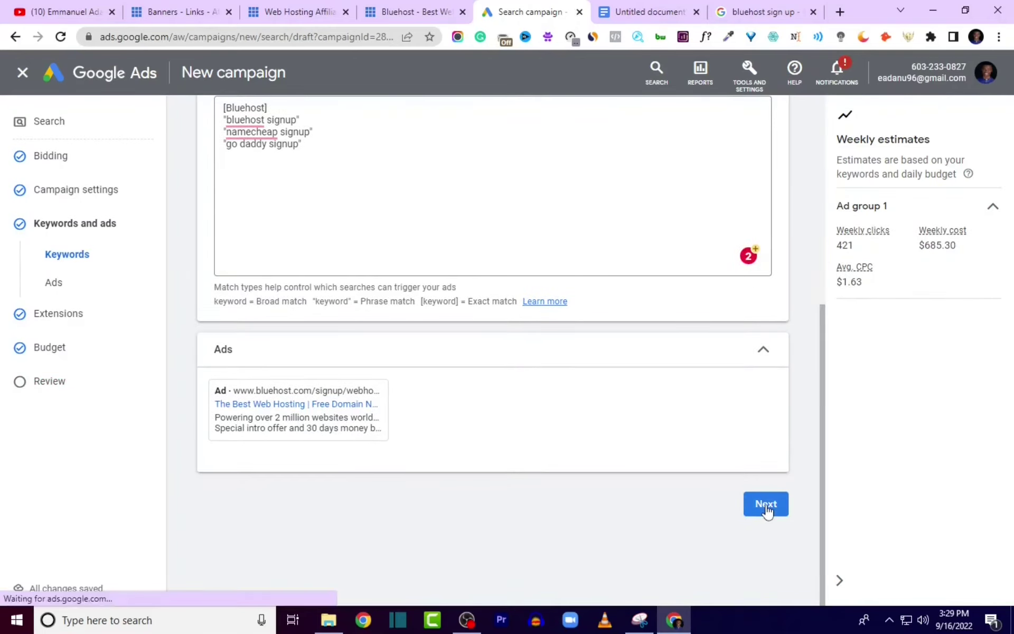
left_click(767, 356)
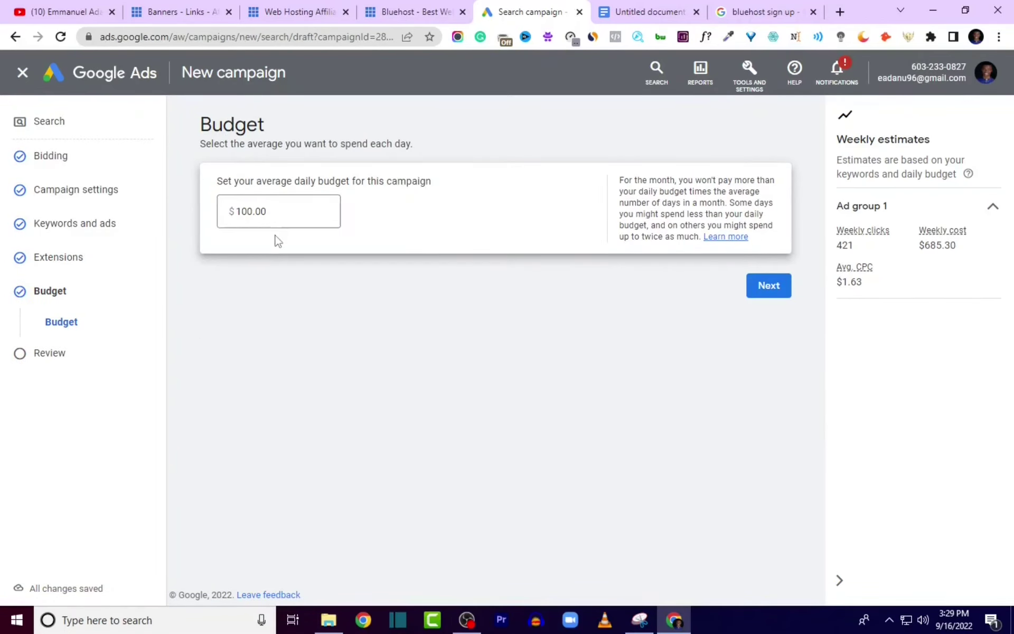
left_click(770, 287)
Check the campaign's settings, keywords, ads, extensions and budget in the review, and publish the campaign
scroll(484, 321, "down", 6)
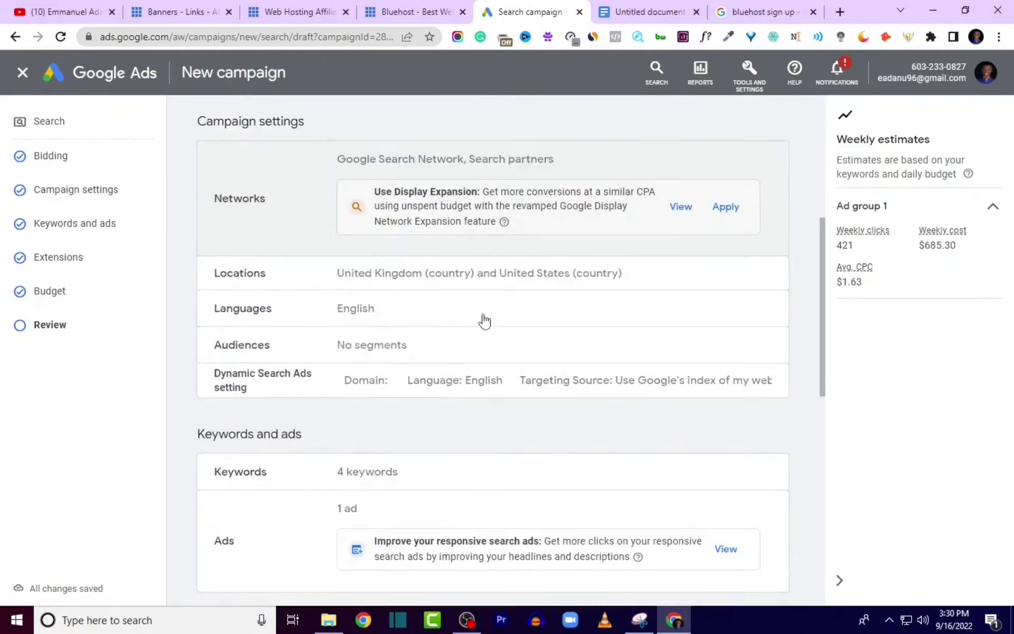
scroll(484, 321, "down", 10)
scroll(471, 344, "up", 15)
scroll(534, 326, "down", 6)
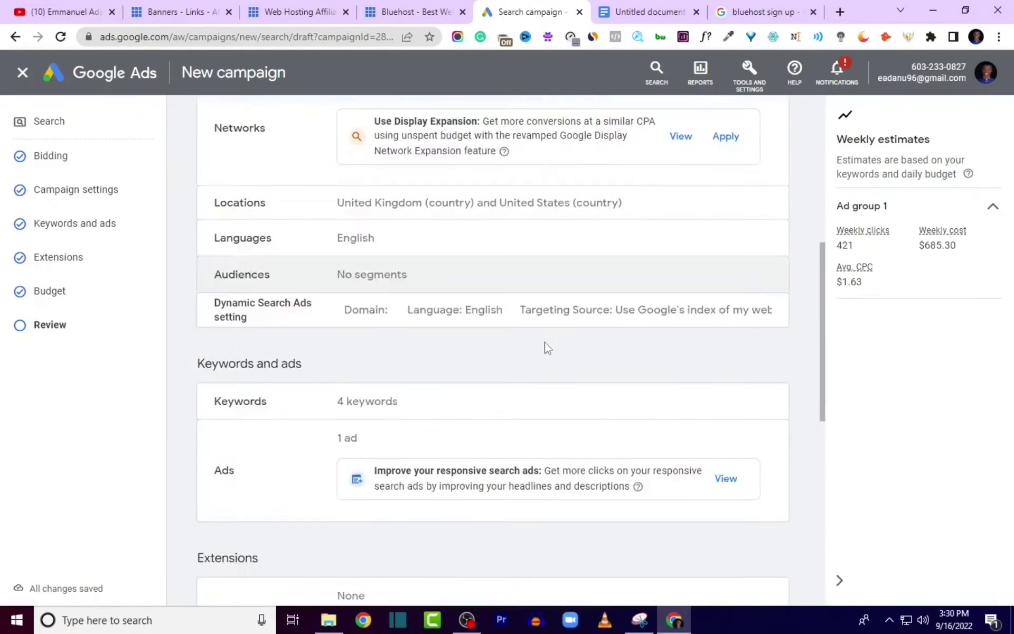
scroll(547, 348, "down", 8)
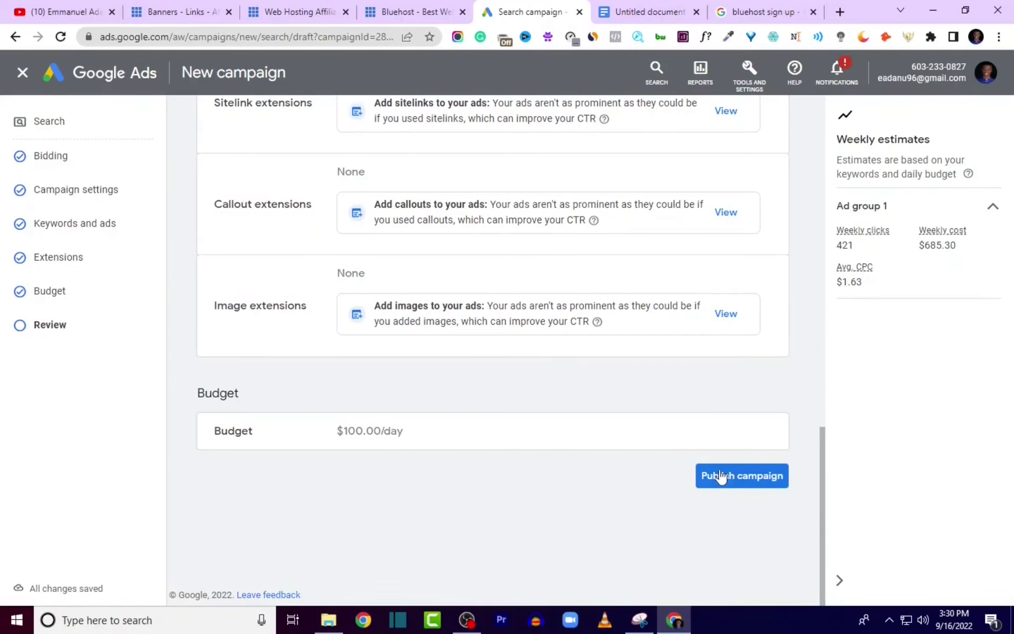
left_click(737, 473)
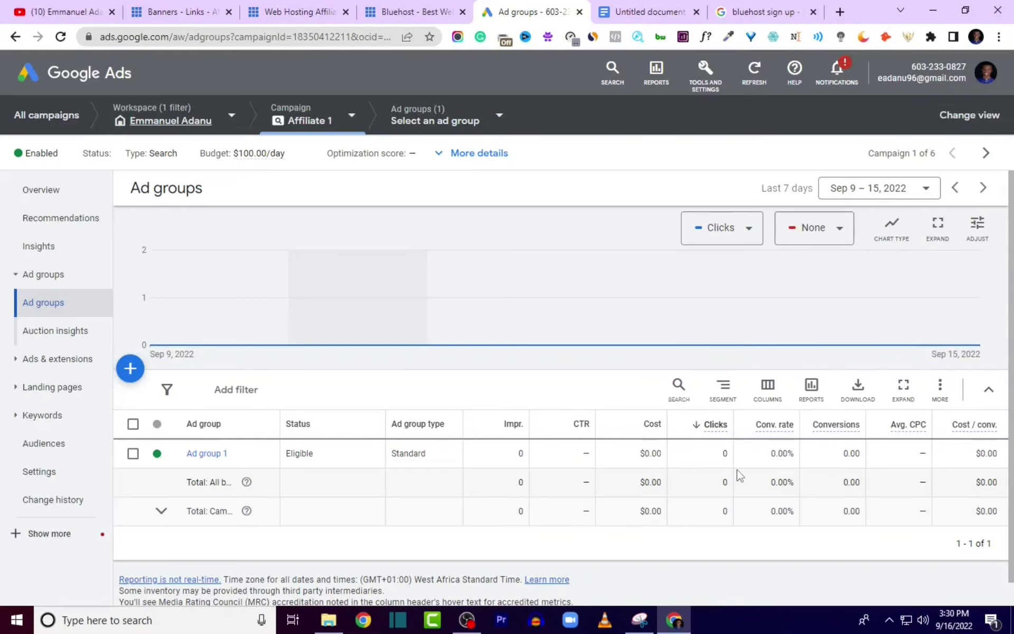
Look over the Bluehost landing page's offer in its browser tab and return to the published campaign's ad groups
left_click(414, 12)
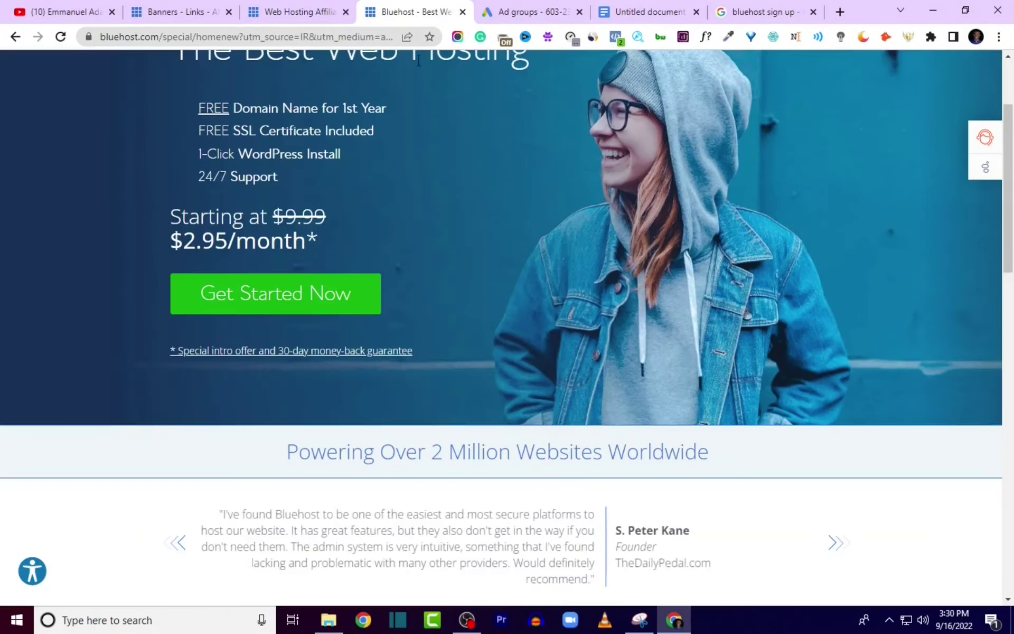
scroll(457, 242, "up", 3)
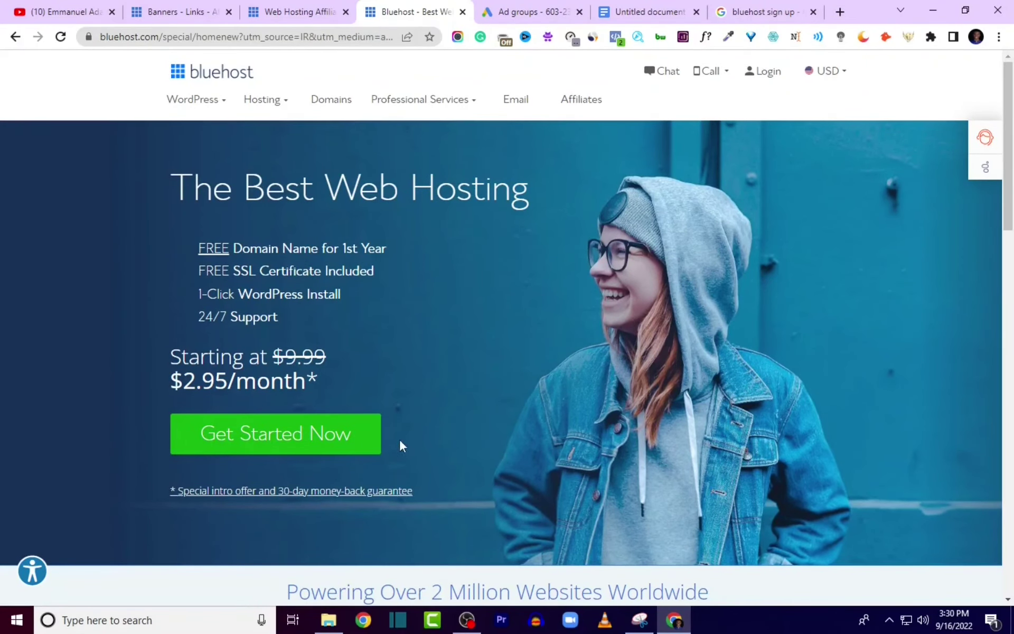
left_click(533, 13)
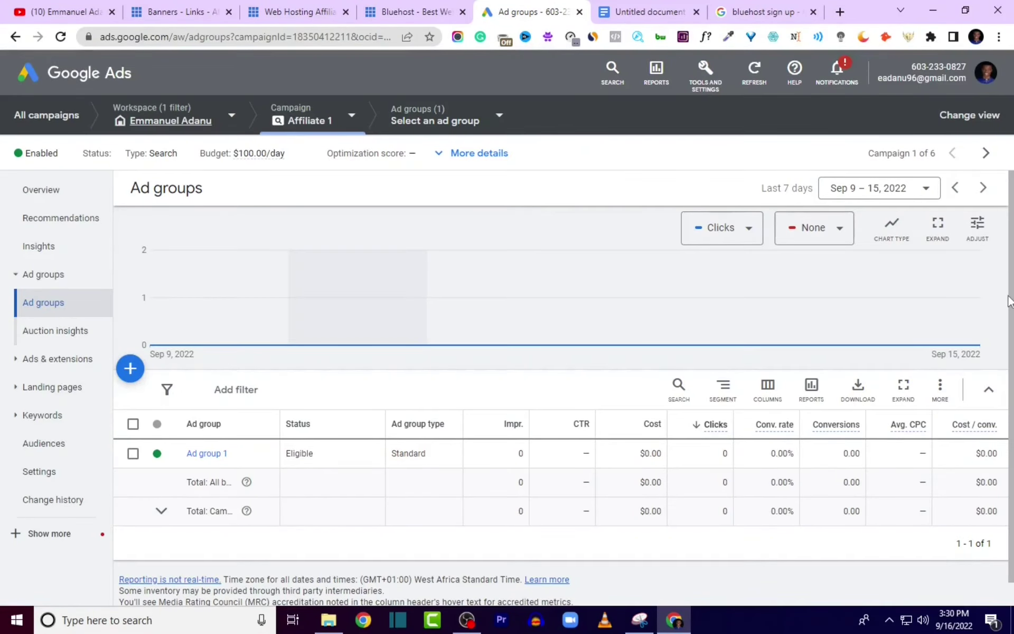